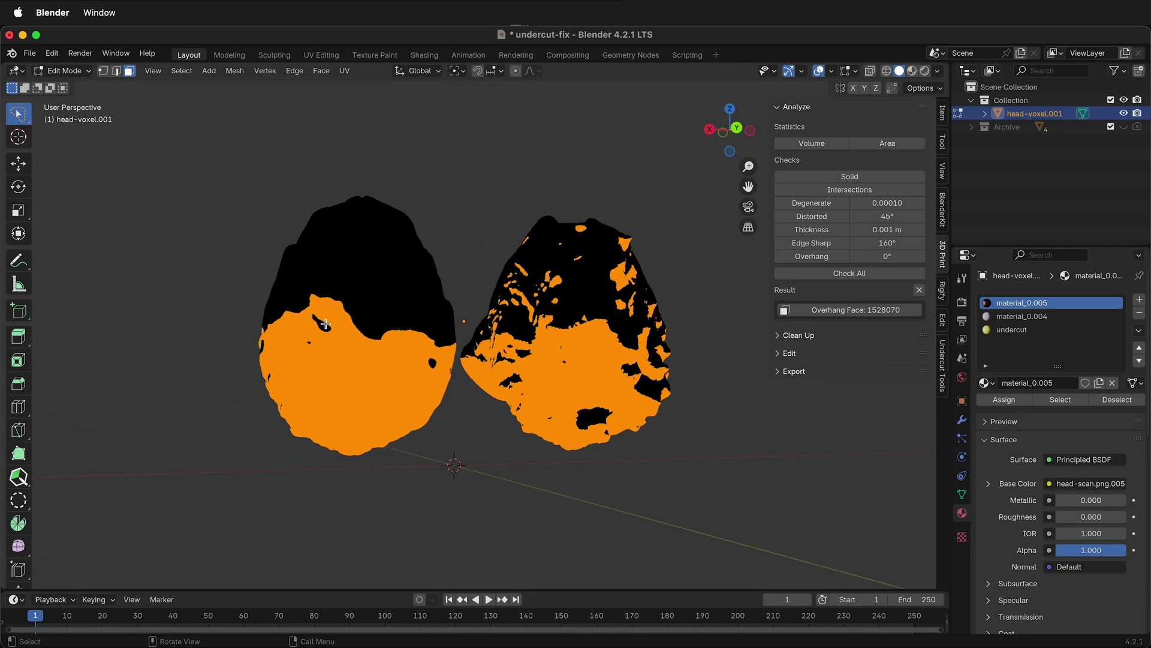
middle_click_drag(355, 349, 114, 576)
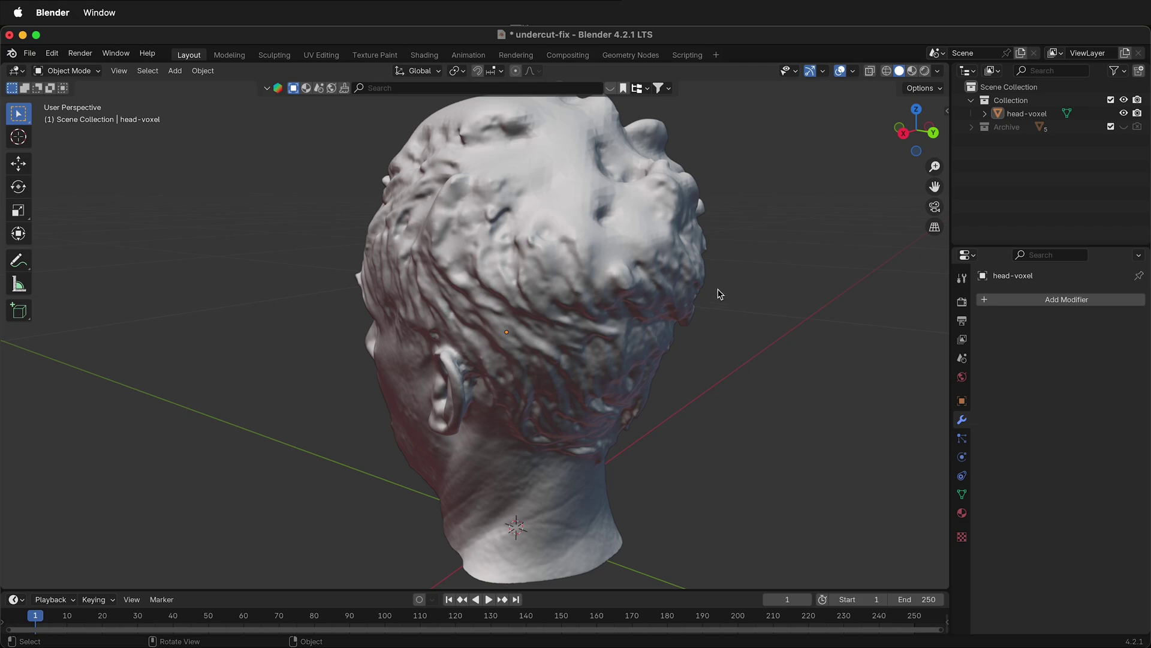
middle_click_drag(618, 406, 705, 381)
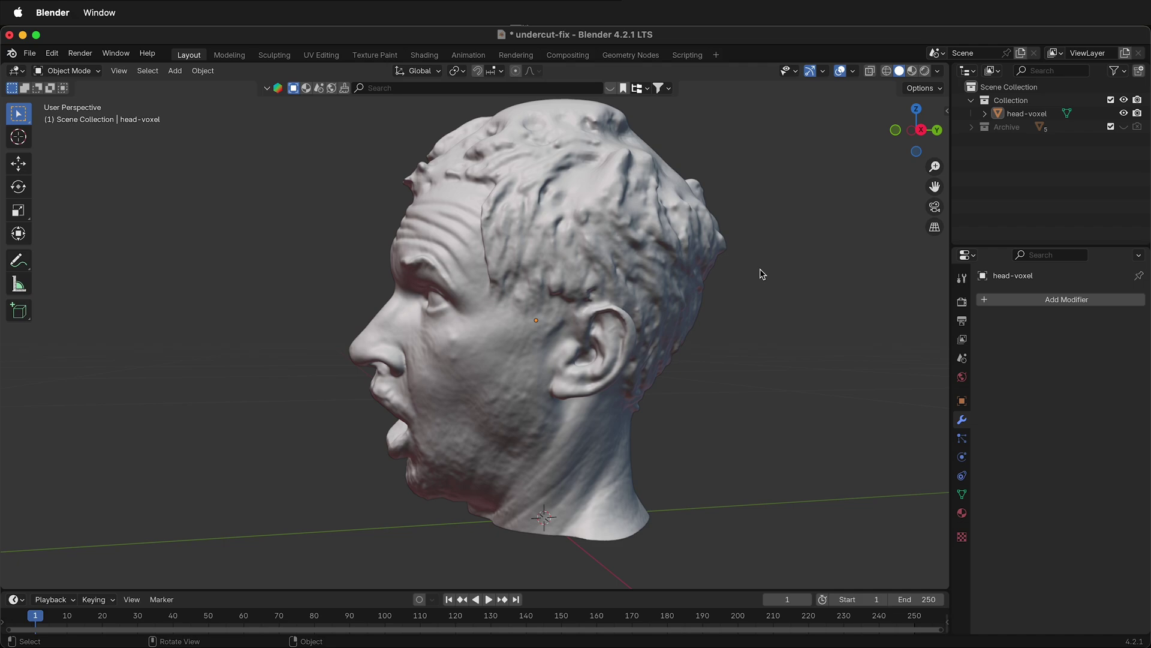
Run the 3D Print overhang check on the head and select the flagged faces in Edit Mode to inspect them around the model.
key("n")
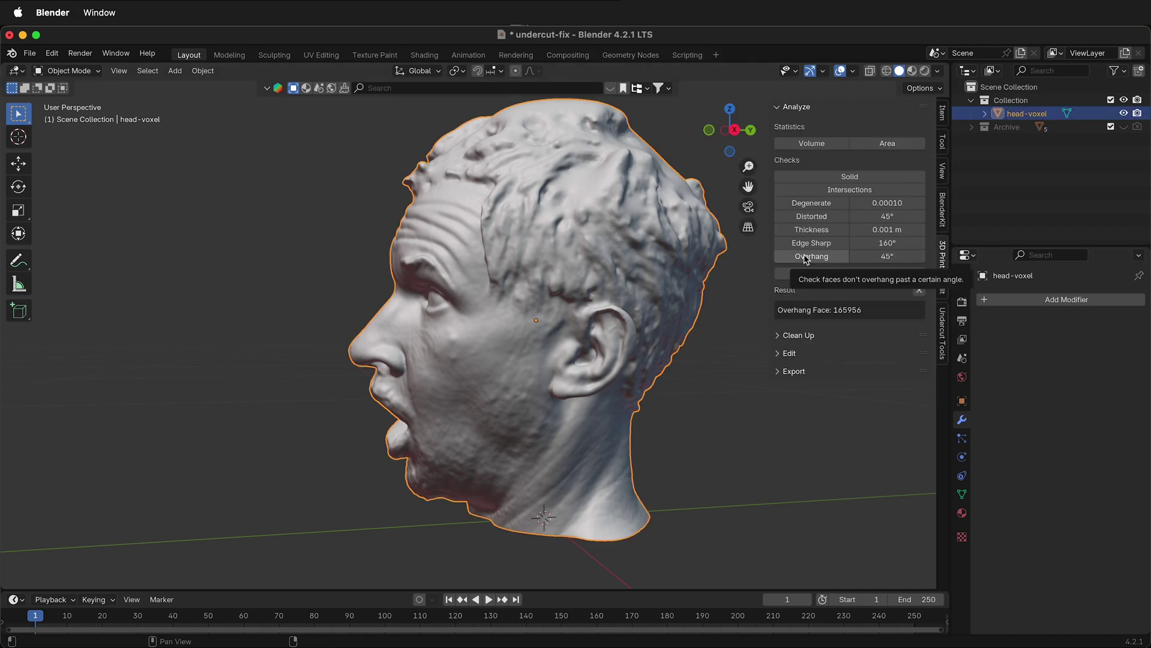
left_click(807, 257)
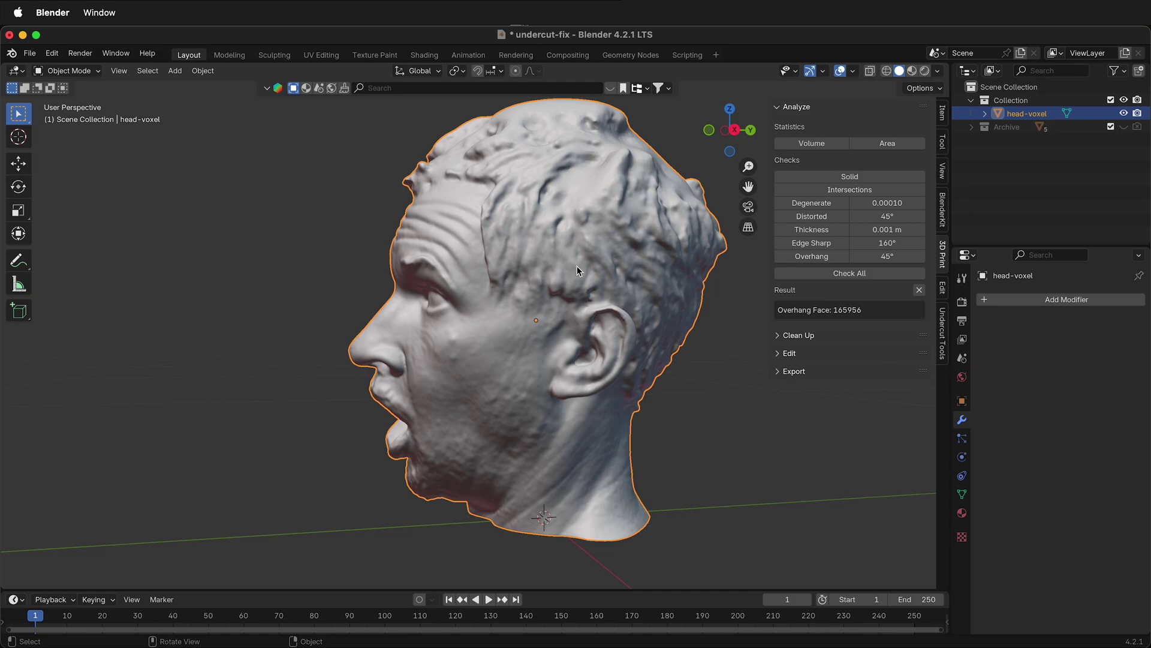
left_click(836, 310)
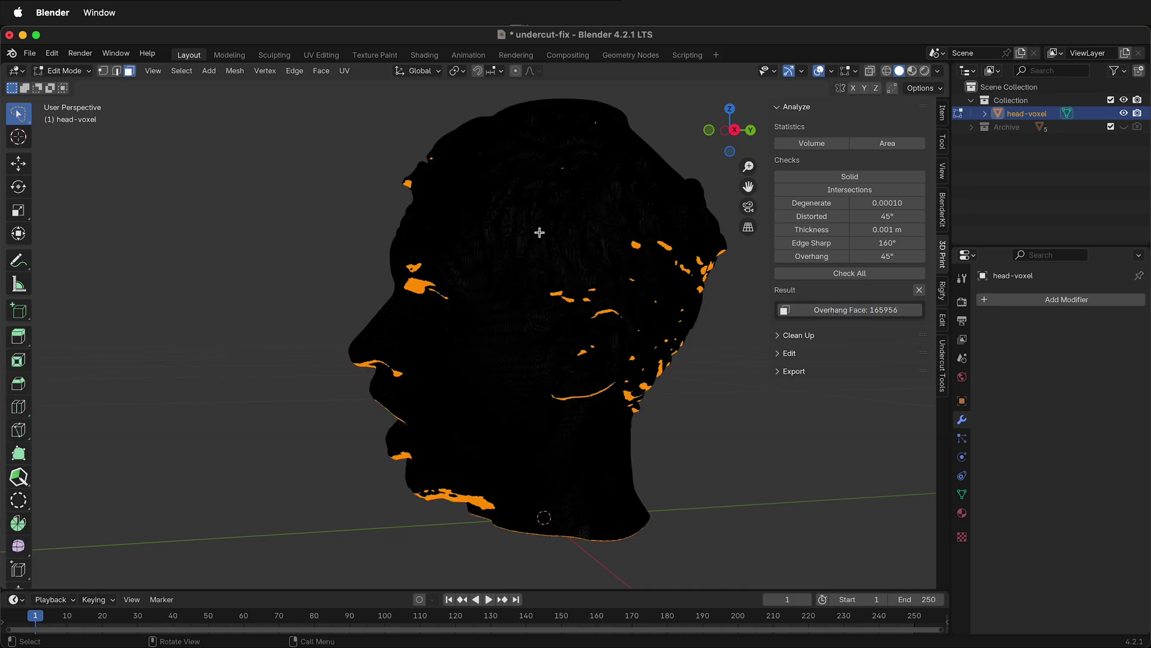
key("alt+a")
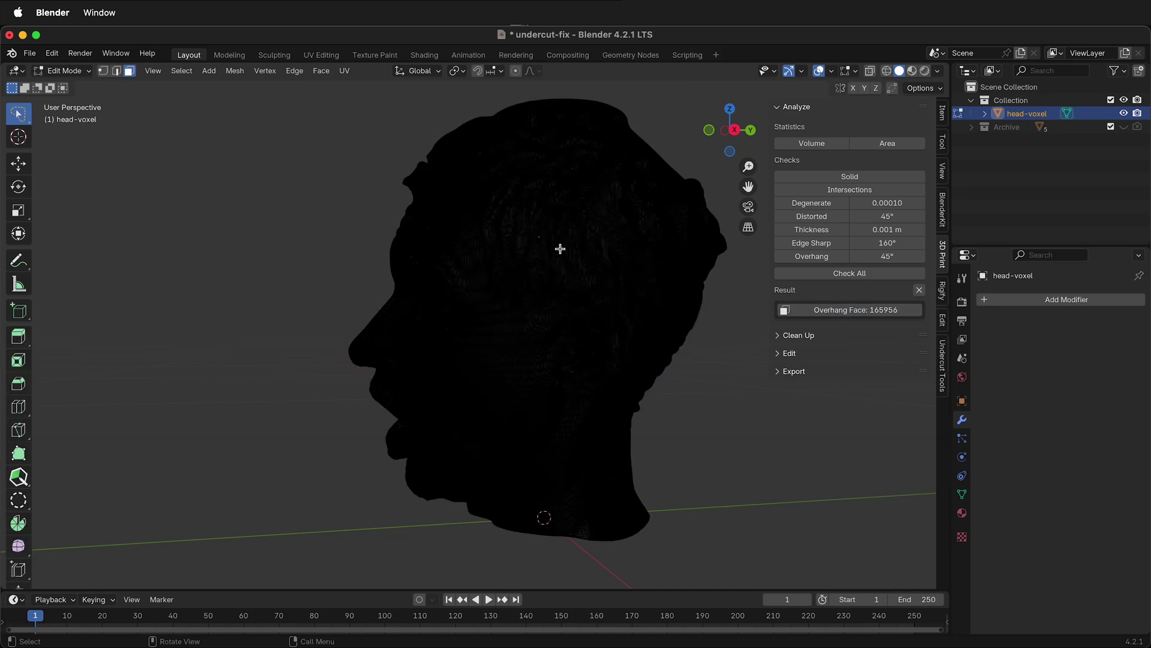
left_click(816, 313)
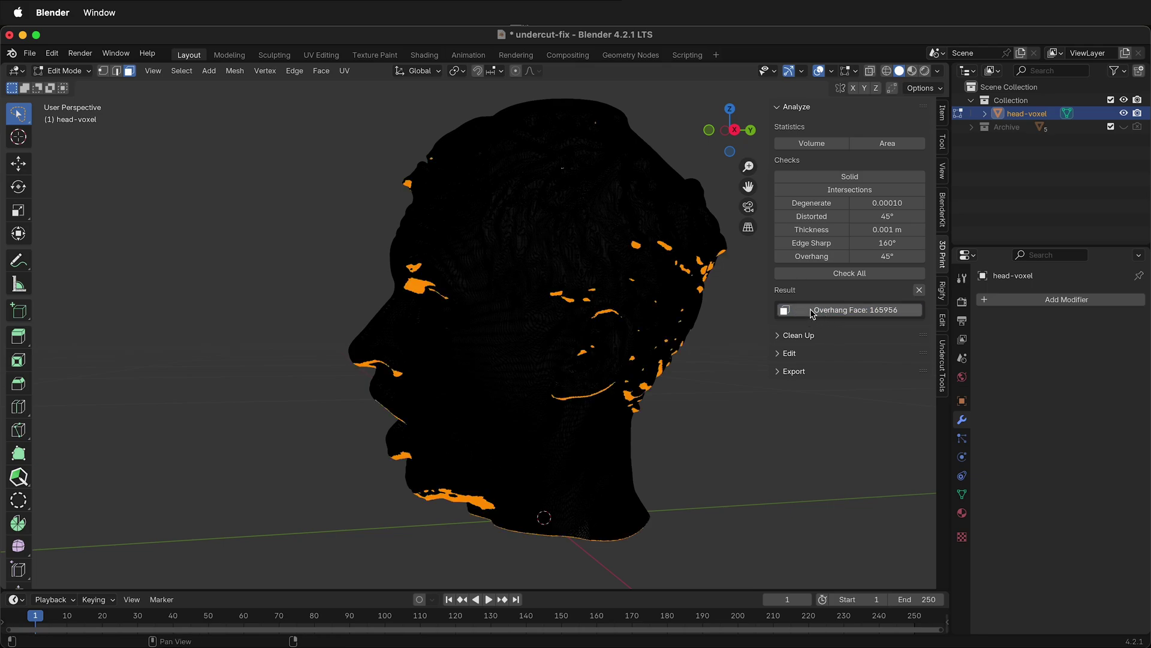
middle_click_drag(398, 509, 538, 201)
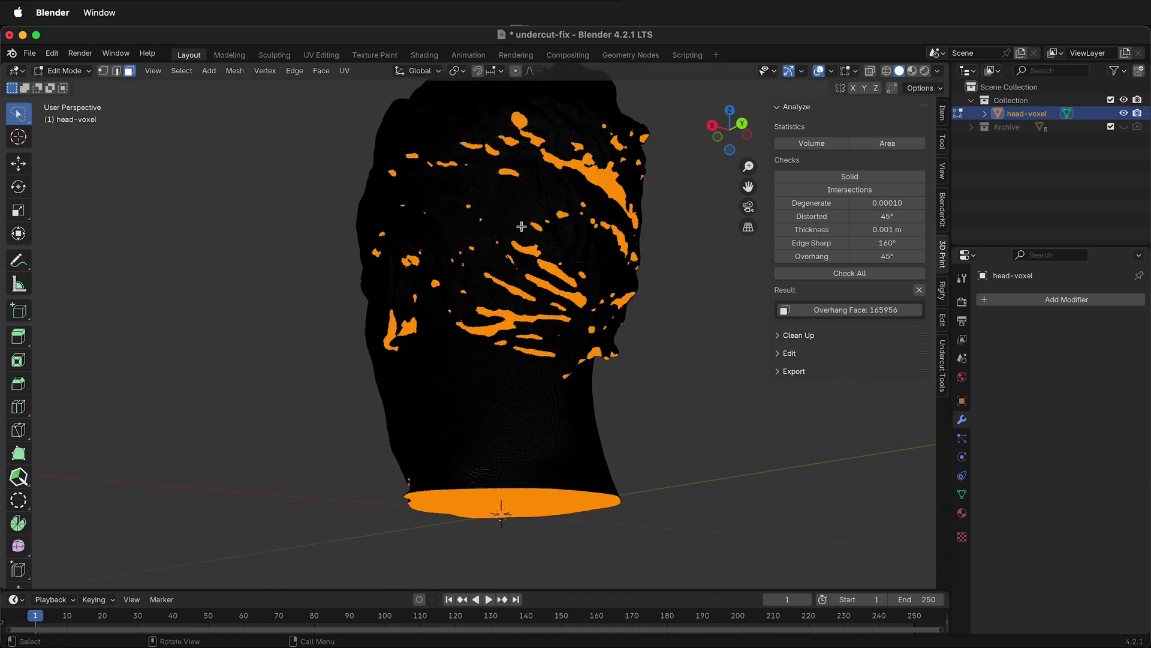
middle_click_drag(493, 250, 640, 302)
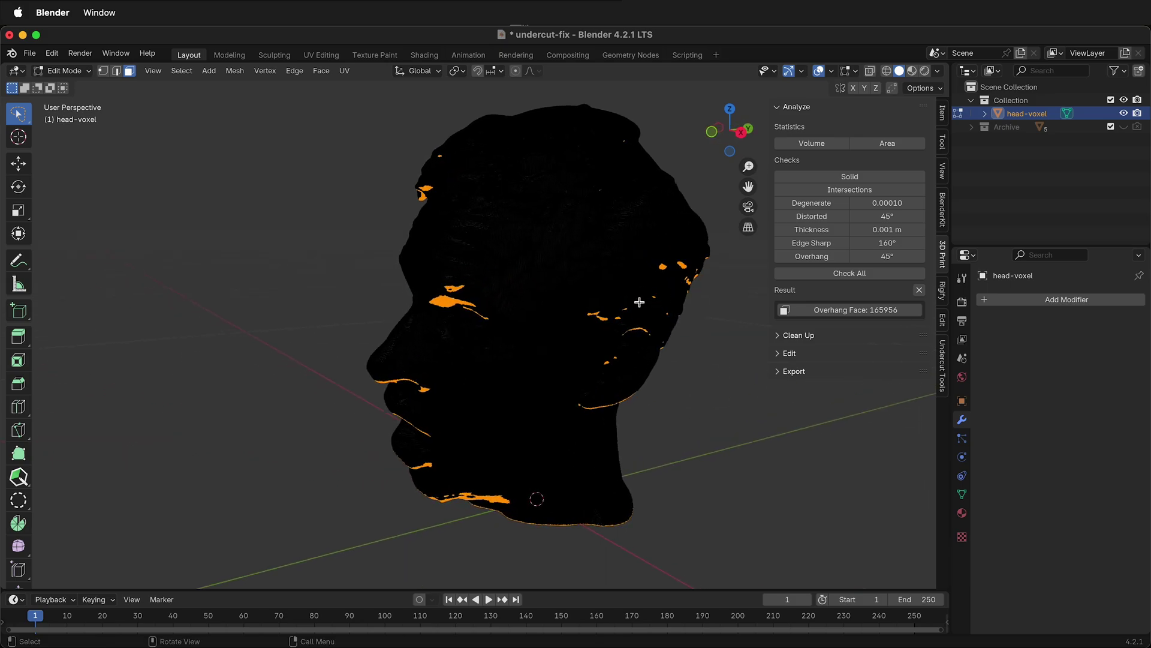
Return to Object Mode and rotate the head 90° about the global X axis.
key("Tab")
mouse_move(577, 366)
middle_mouse_down()
mouse_move(659, 336)
mouse_move(714, 339)
middle_mouse_up()
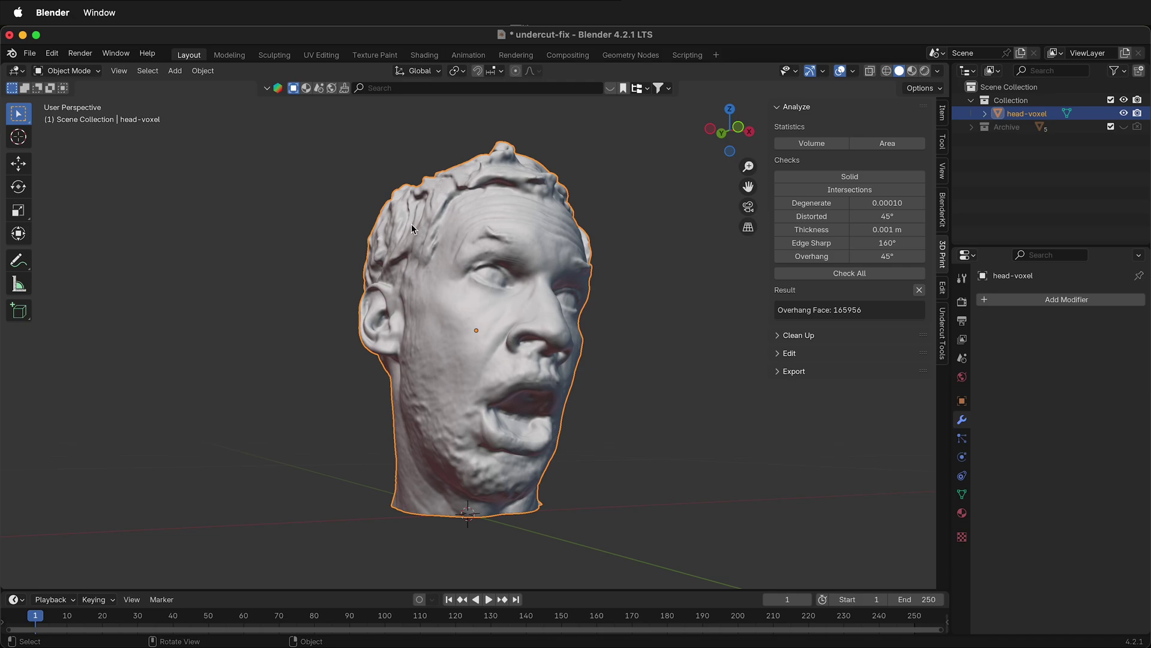
middle_click_drag(480, 343, 327, 351)
scroll(611, 336, "down", 3)
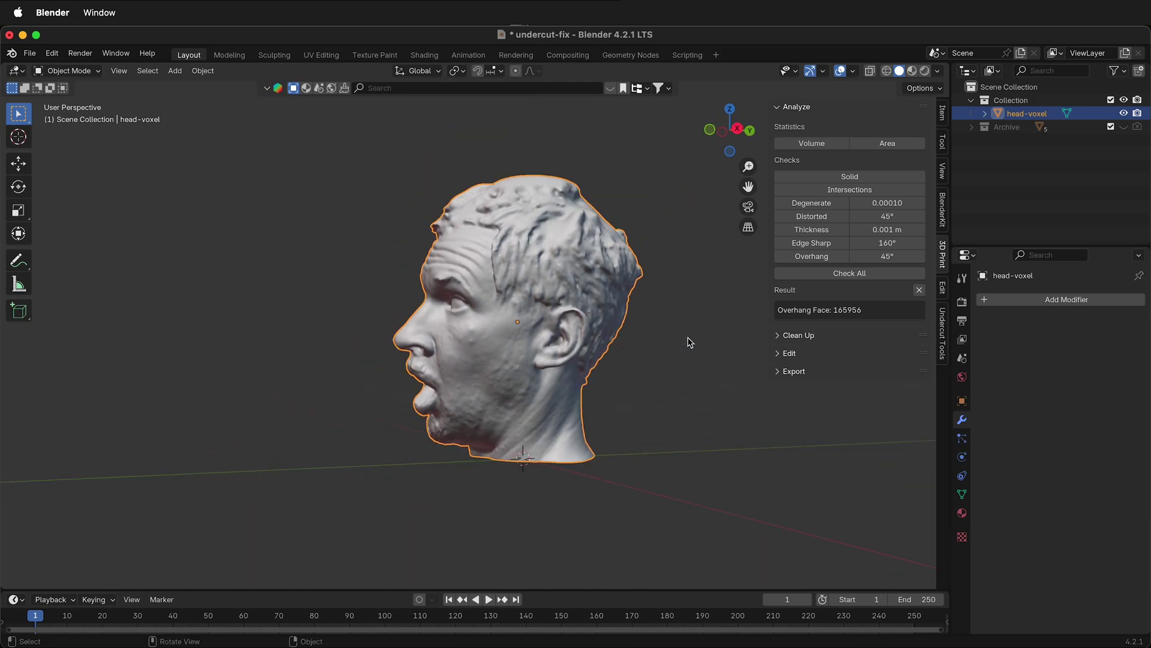
middle_click_drag(689, 338, 674, 335)
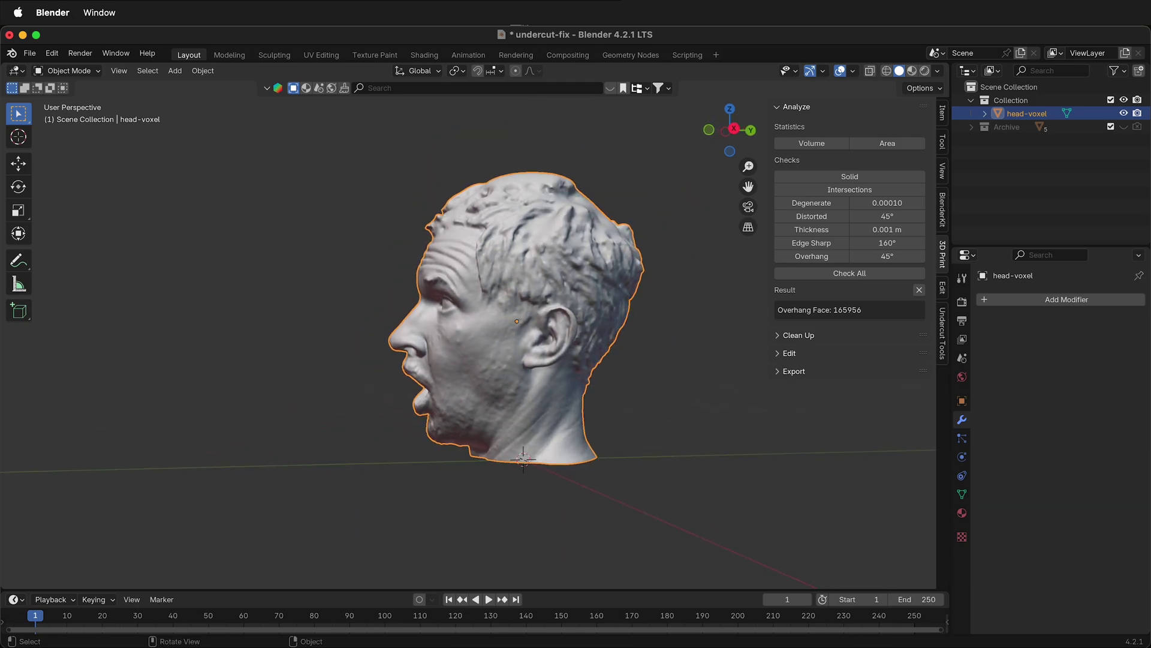
type("rx90")
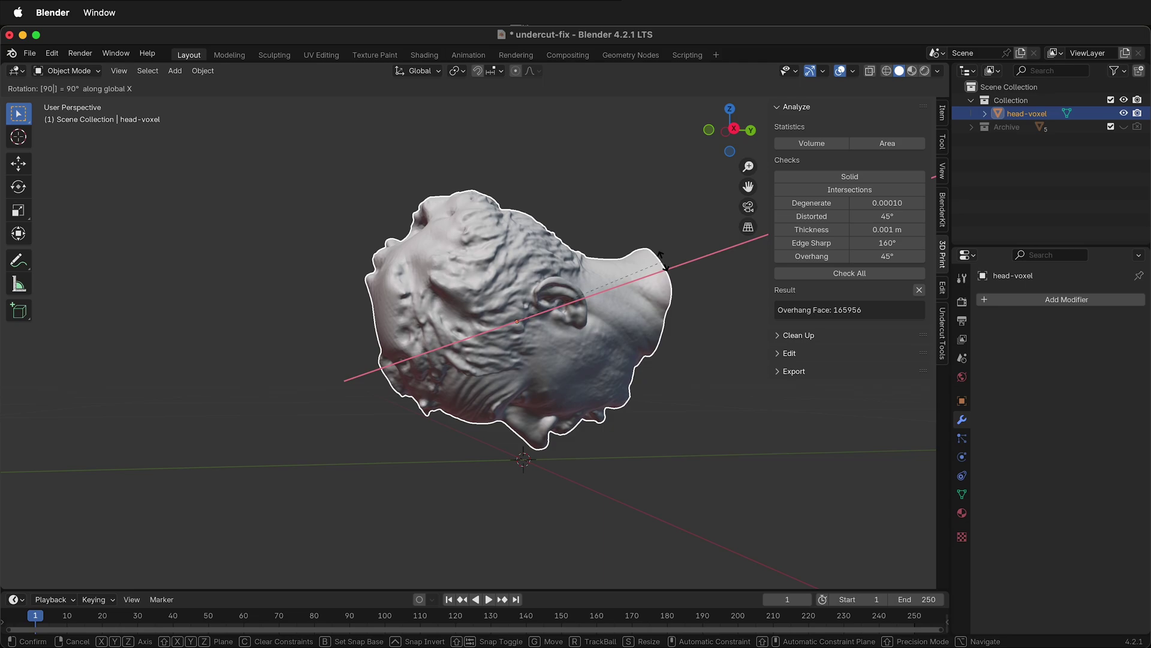
key("Return")
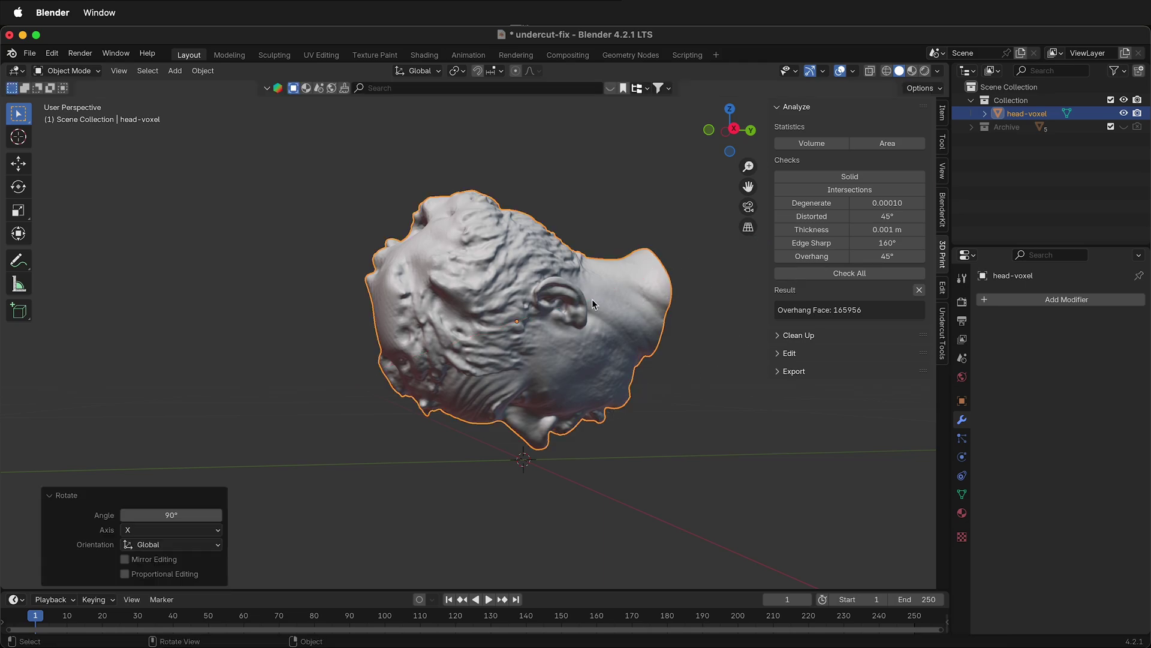
Rerun the overhang check on the rotated head and select the flagged faces in Edit Mode to inspect them on the face.
left_click(813, 257)
key("Tab")
scroll(610, 318, "up", 2)
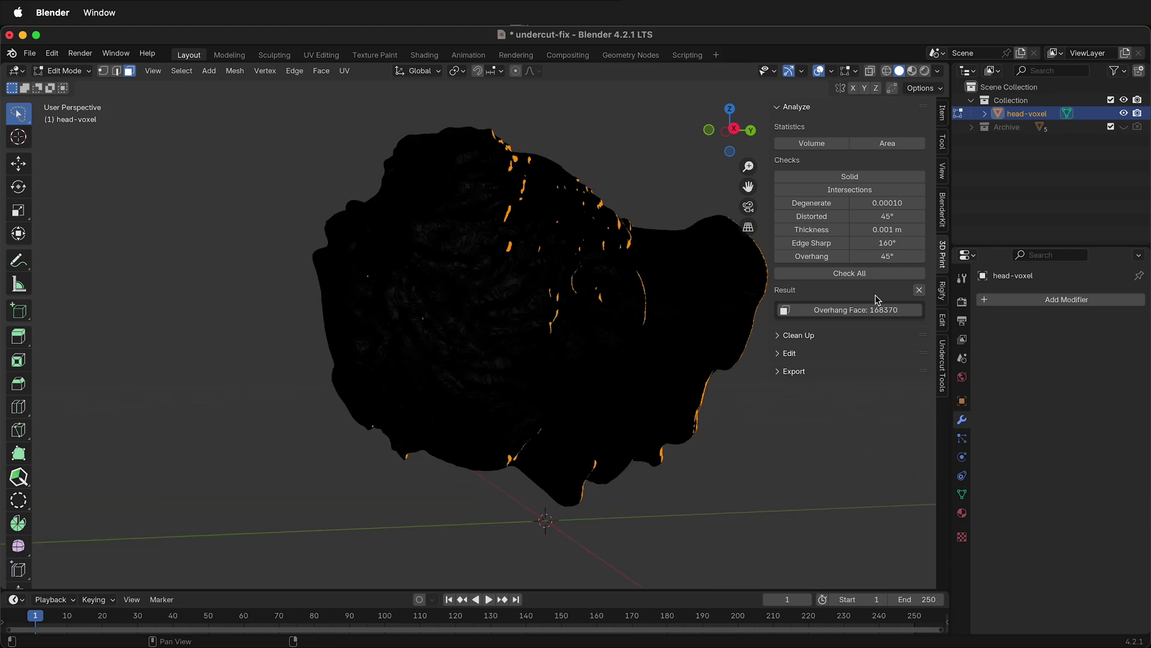
left_click(857, 310)
middle_click_drag(752, 384, 623, 363)
scroll(608, 370, "up", 3)
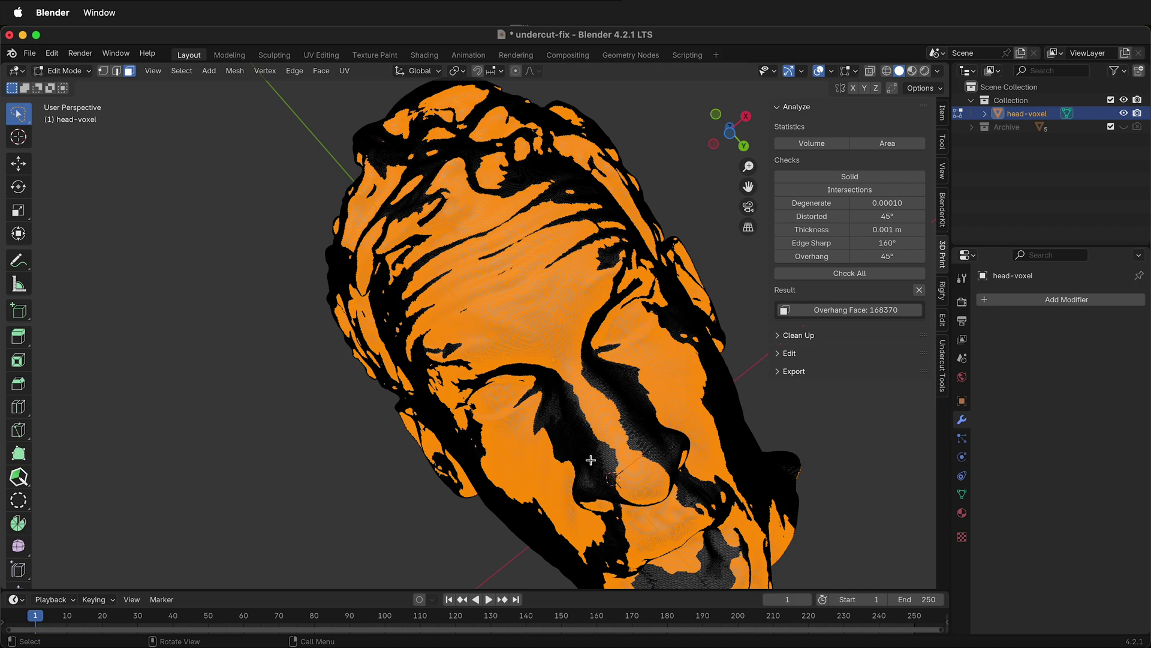
middle_click_drag(590, 455, 638, 428)
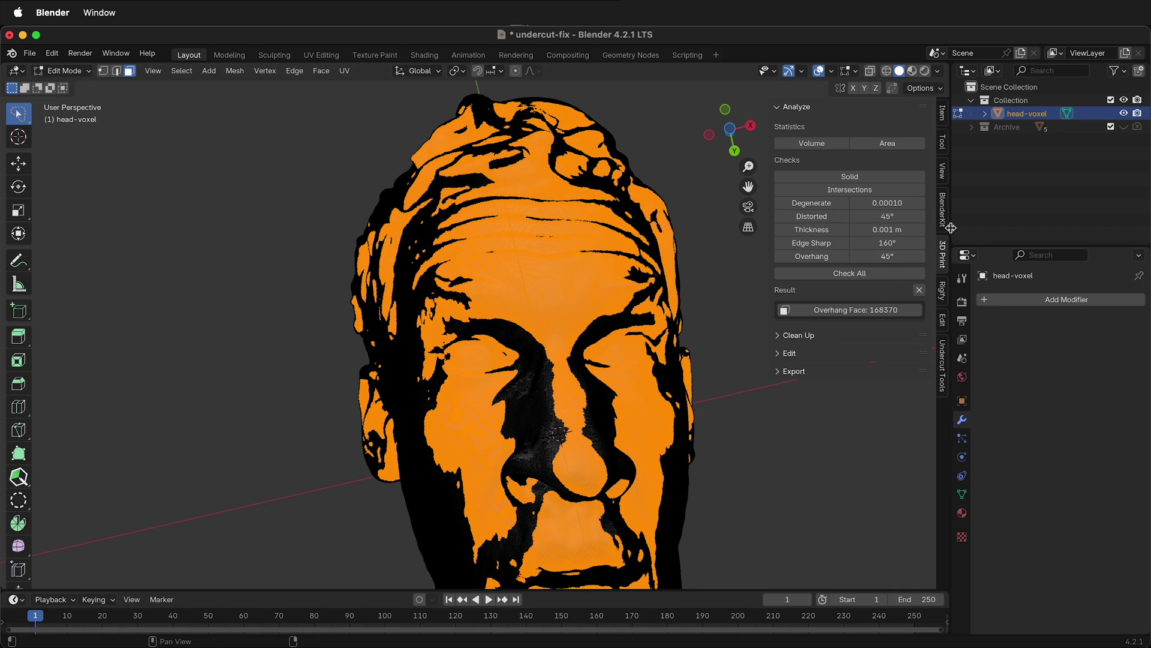
Set the overhang angle to 0°, rerun the overhang check and select the flagged faces.
left_click(864, 256)
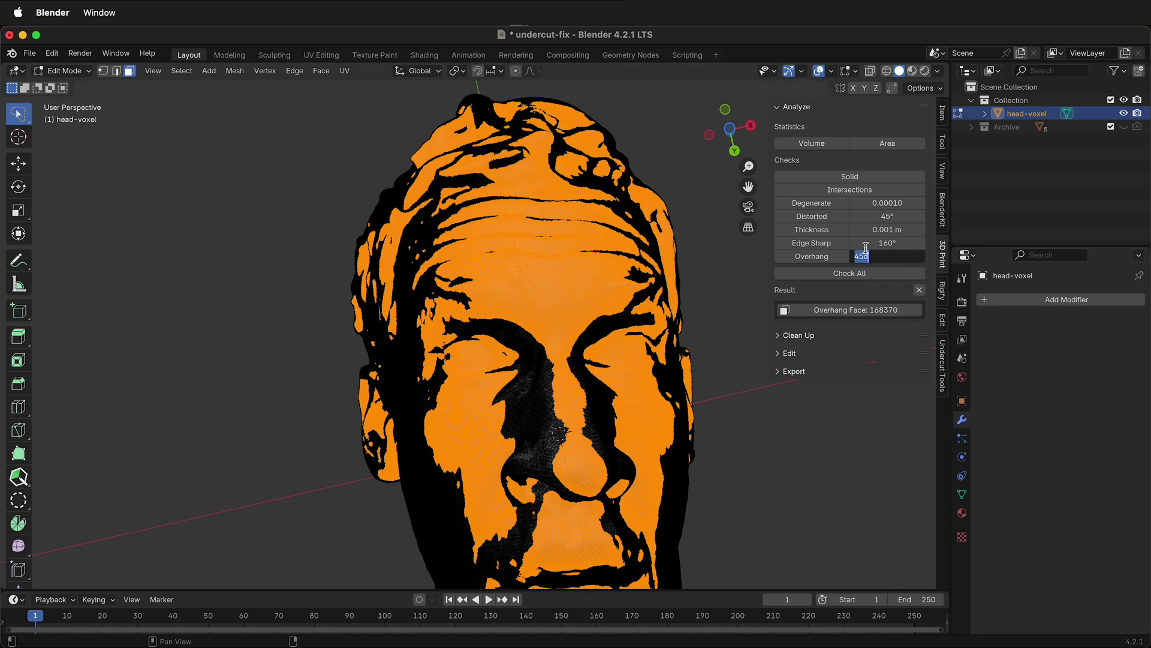
type("0")
key("Return")
left_click(816, 260)
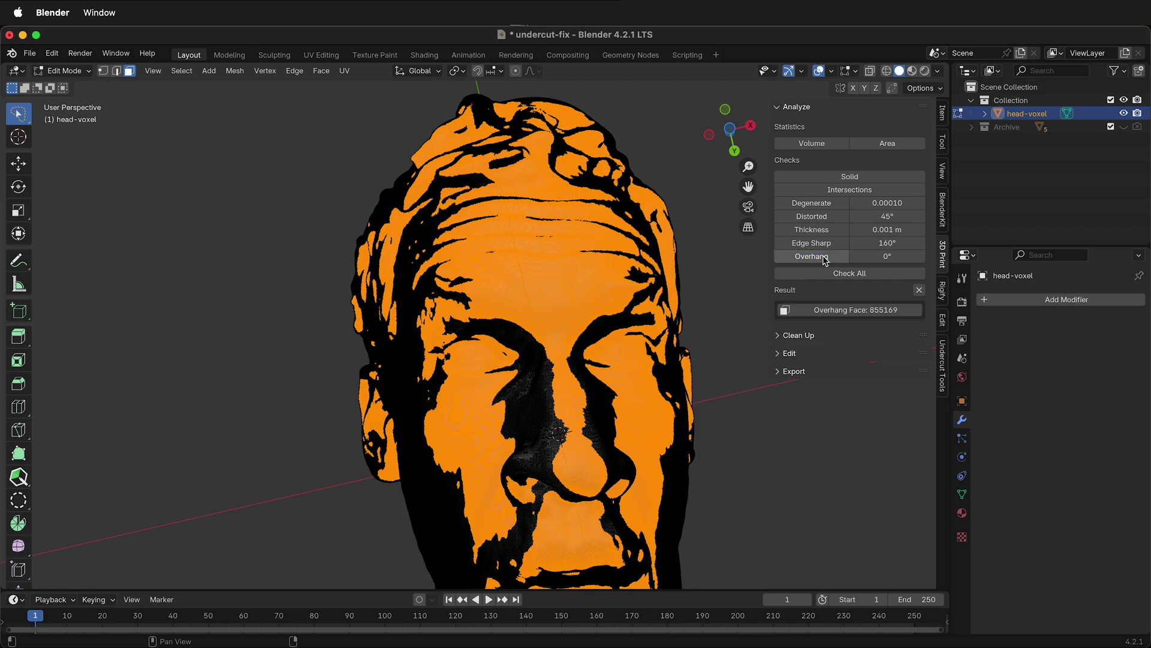
left_click(870, 310)
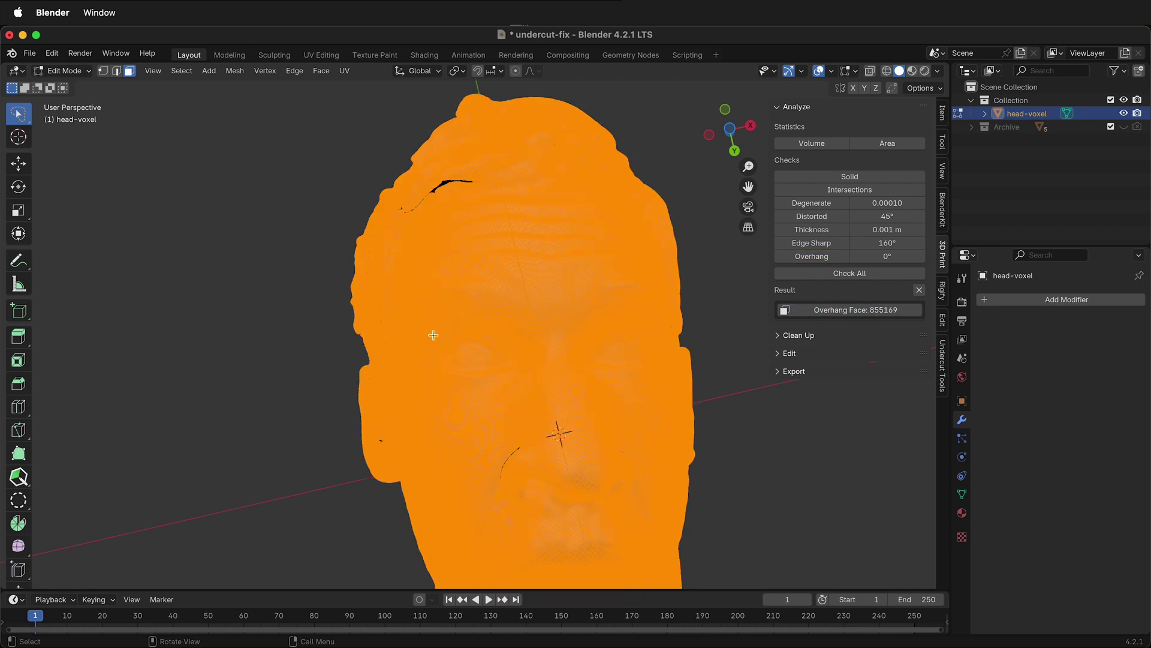
Examine the head from several sides for isolated unselected undercut patches on the face, around the ears and in the hair.
middle_click_drag(432, 334, 544, 479)
middle_click_drag(642, 538, 600, 478)
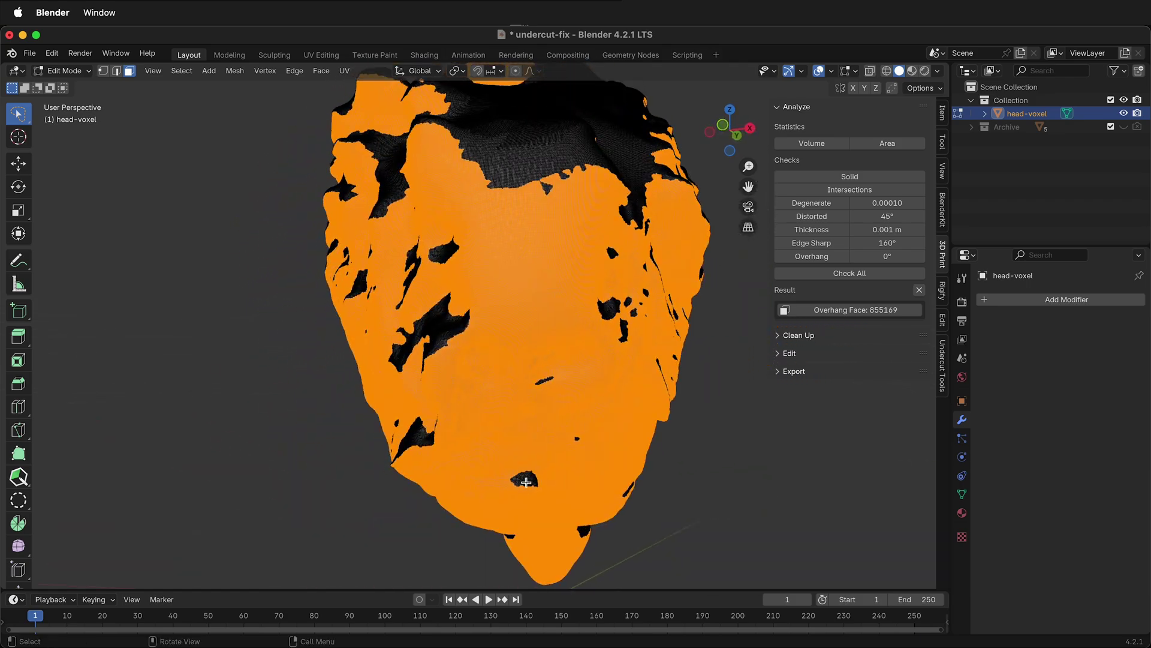
mouse_move(527, 482)
middle_mouse_down()
mouse_move(541, 451)
mouse_move(545, 469)
middle_mouse_up()
middle_click_drag(406, 530, 528, 529)
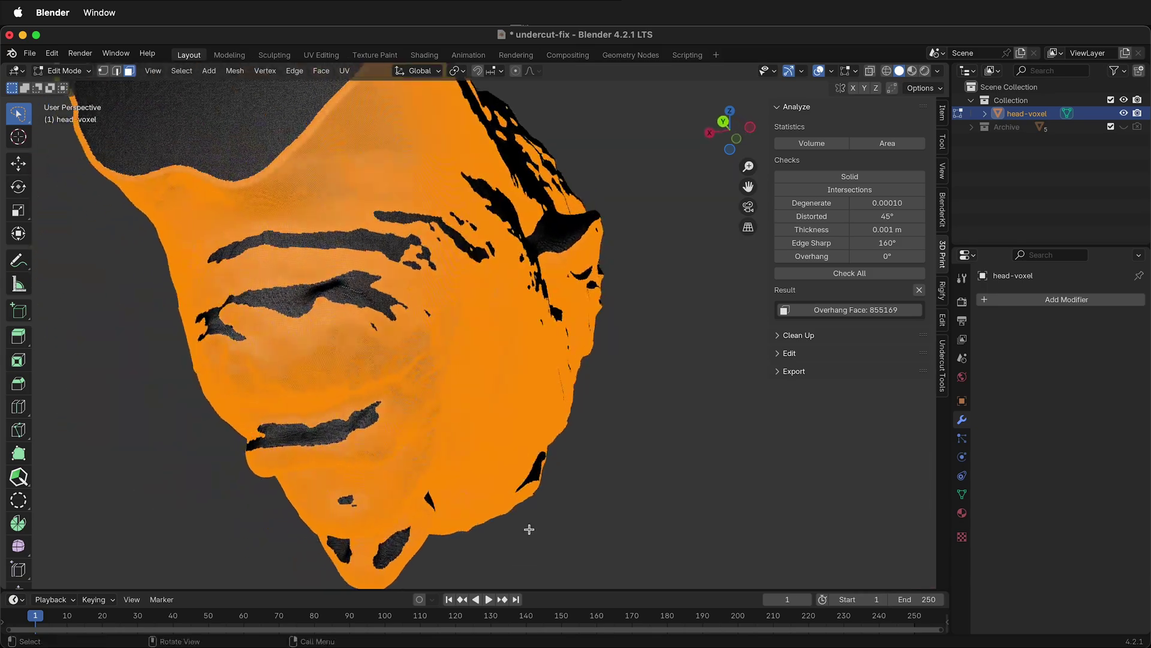
middle_click_drag(360, 392, 683, 133)
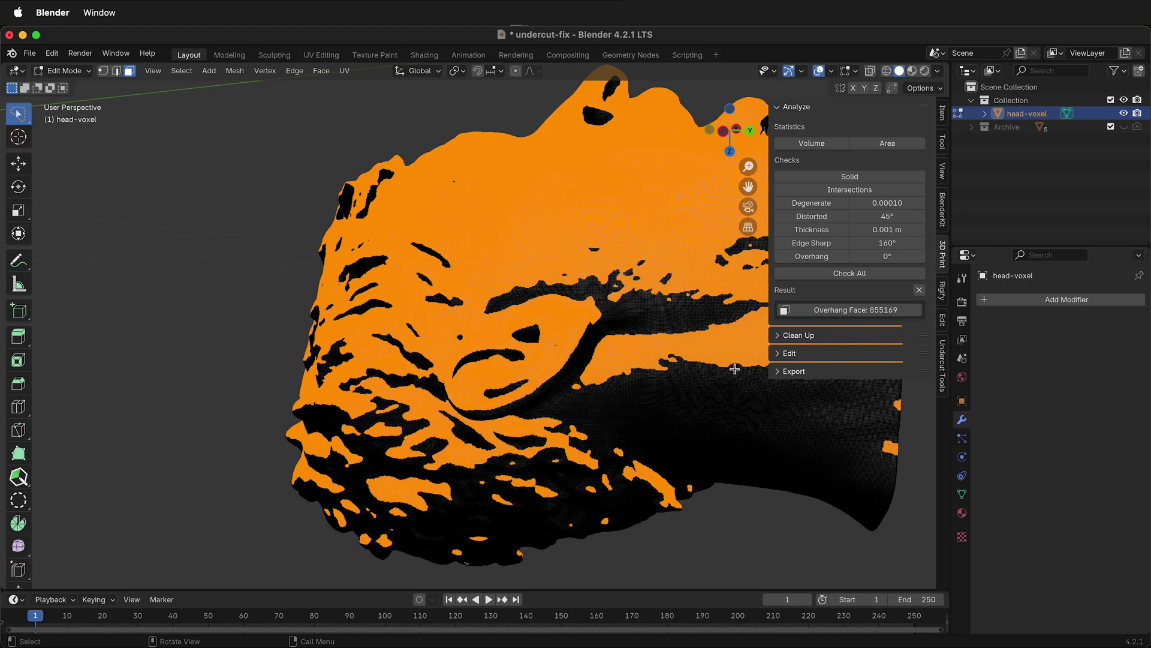
middle_click_drag(753, 416, 607, 396, "shift")
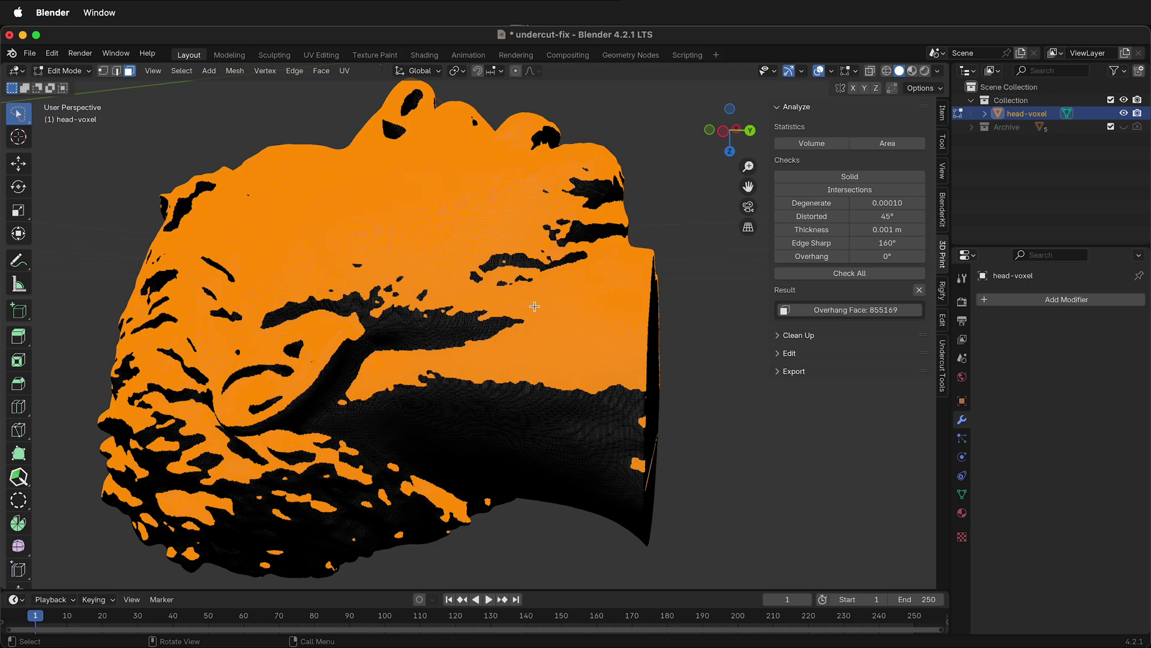
middle_click_drag(534, 306, 862, 311)
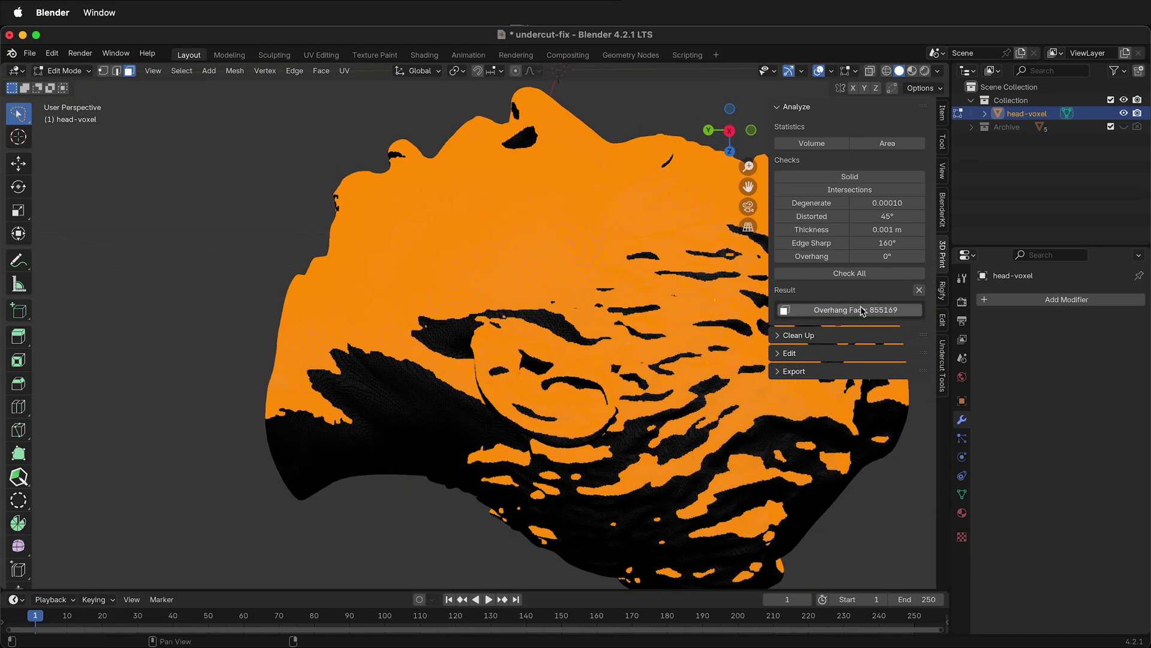
scroll(540, 278, "up", 6)
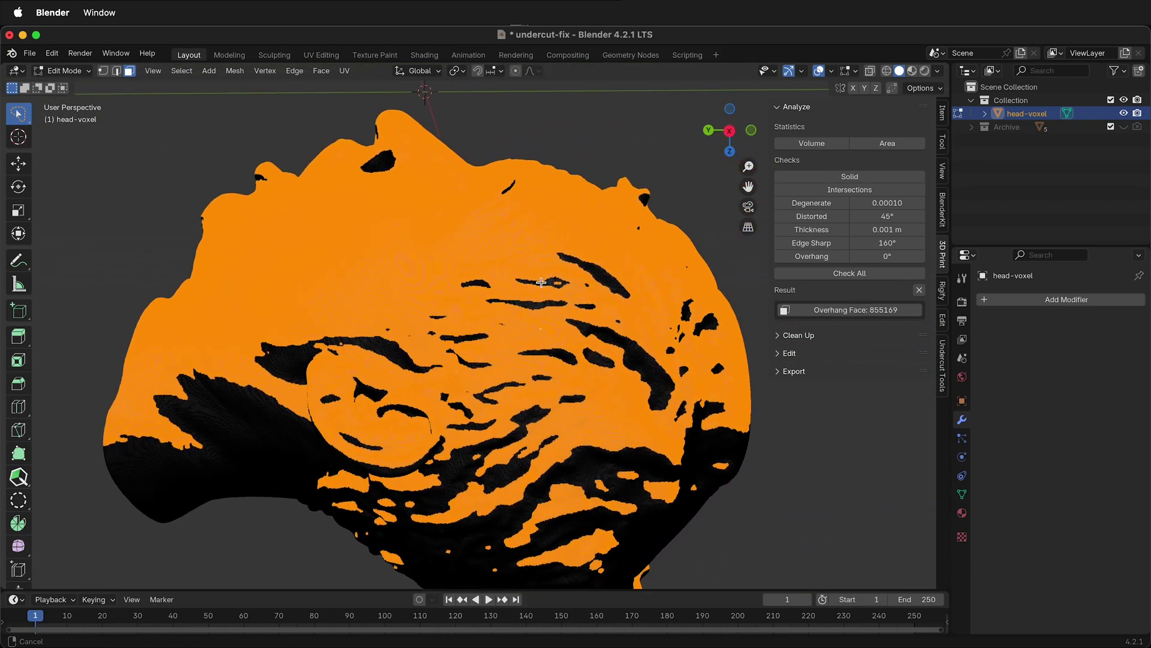
scroll(541, 278, "up", 4)
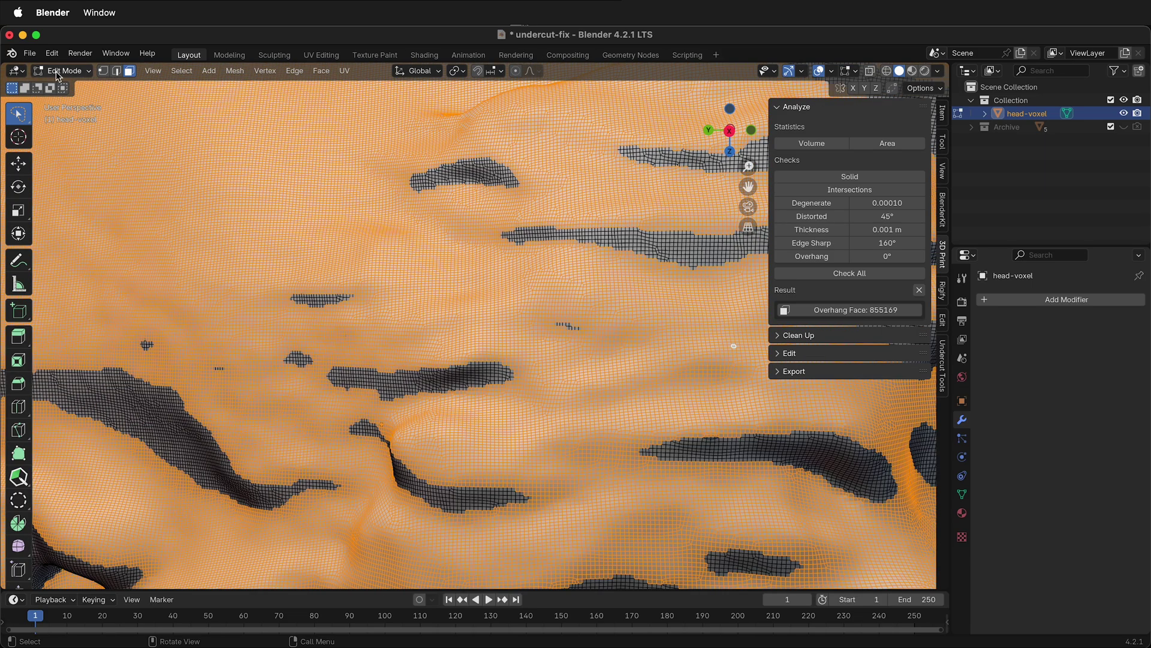
In Sculpt Mode, draw over the small unselected patch amid the hair strands with the SculptDraw brush, then rerun the overhang check in Edit Mode.
left_click(79, 70)
left_click(66, 115)
key("Tab")
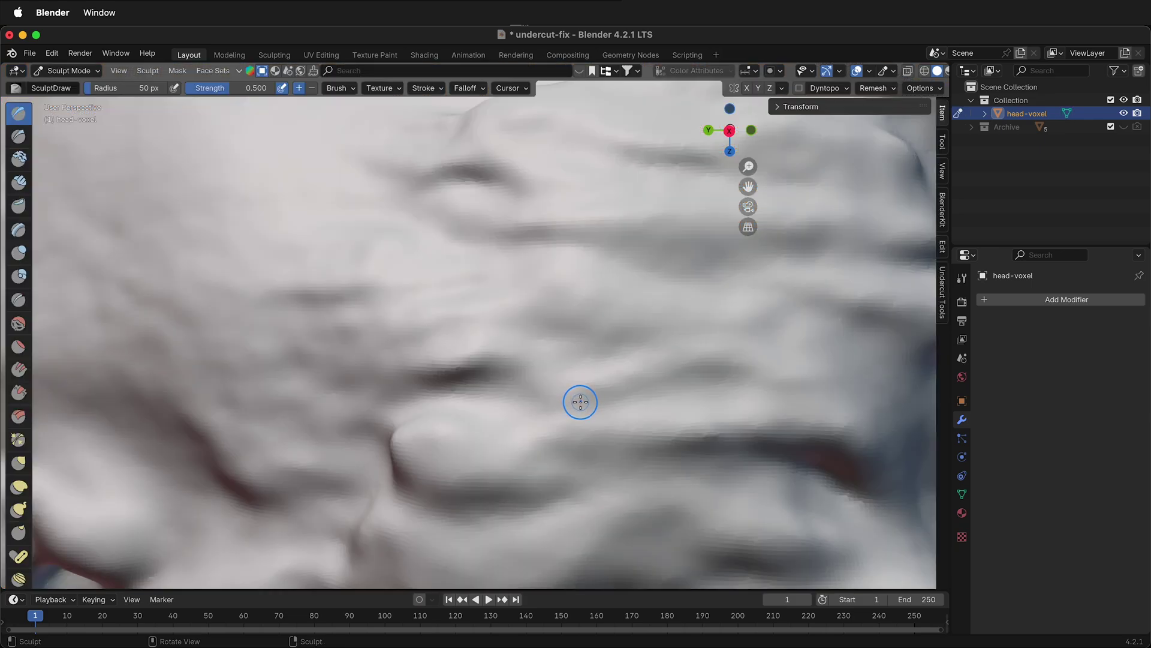
key("Tab")
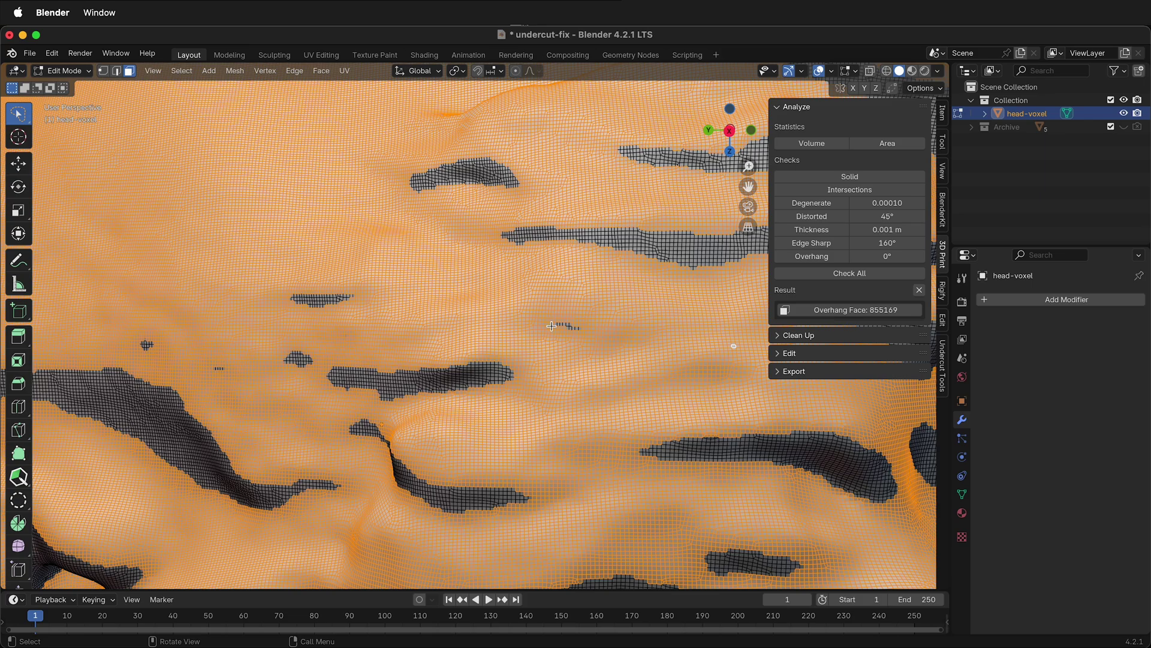
key("ctrl+Tab")
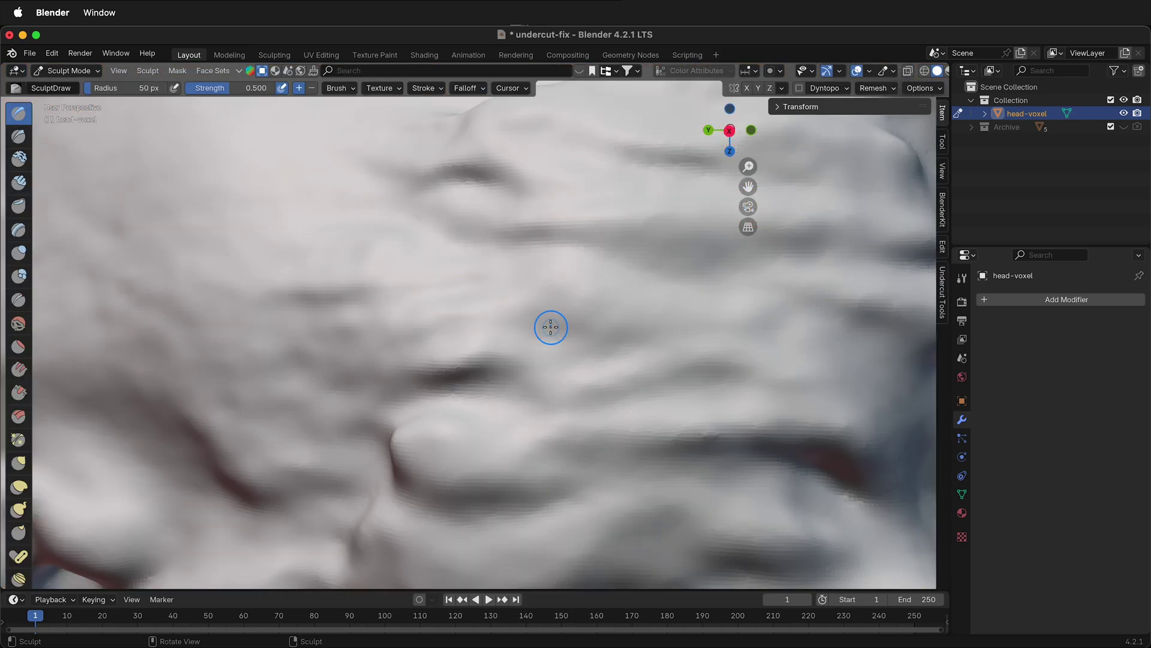
mouse_move(551, 327)
left_mouse_down()
mouse_move(584, 331)
mouse_move(555, 334)
mouse_move(588, 316)
mouse_move(528, 326)
left_mouse_up()
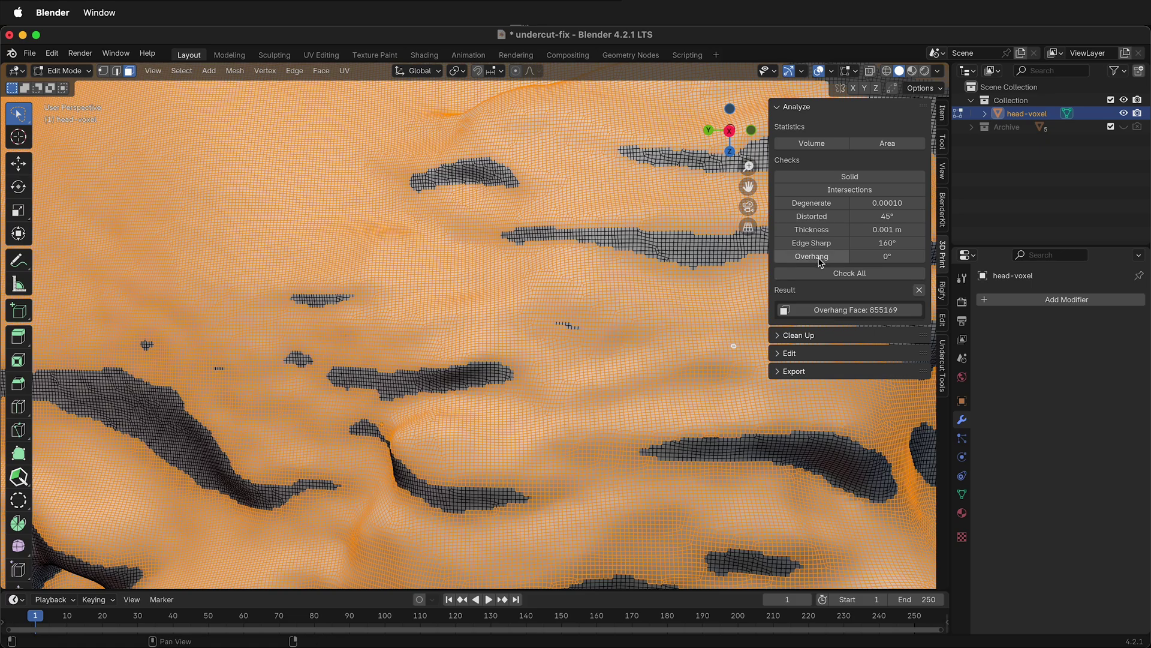
left_click(801, 258)
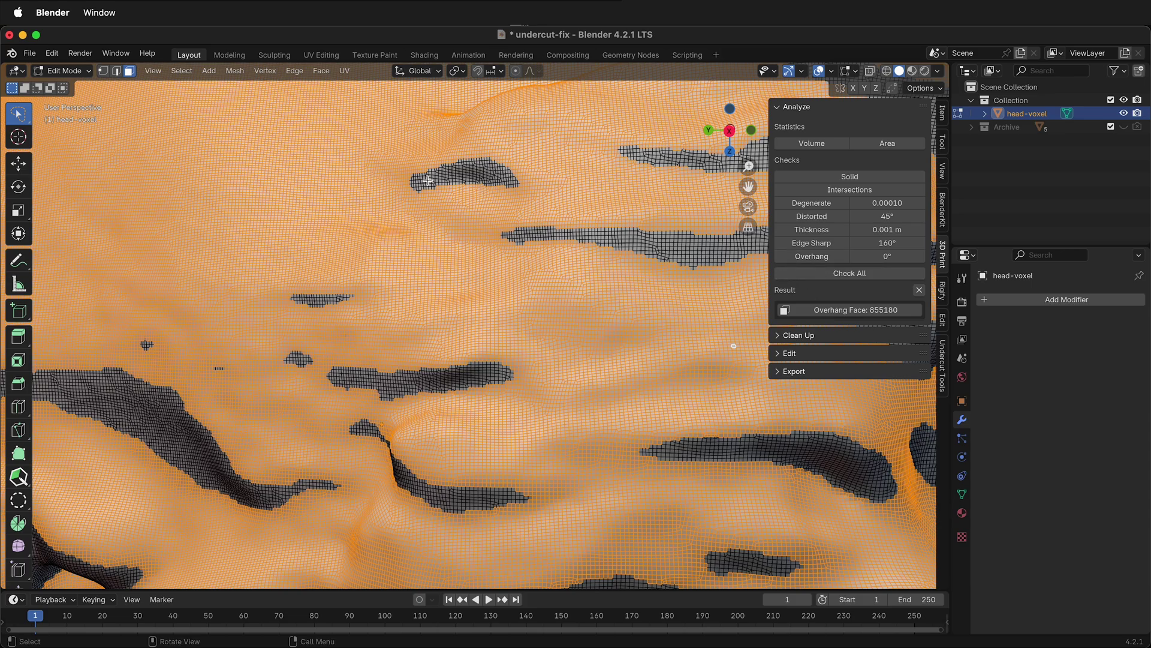
Sculpt over the larger unselected patch higher up in the hair to reduce its undercut and rerun the overhang check.
key("ctrl+Tab")
mouse_move(480, 166)
left_mouse_down()
mouse_move(488, 161)
mouse_move(457, 162)
mouse_move(478, 175)
mouse_move(419, 186)
mouse_move(494, 142)
mouse_move(476, 170)
mouse_move(492, 190)
mouse_move(455, 193)
mouse_move(455, 180)
mouse_move(480, 198)
left_mouse_up()
key("Tab")
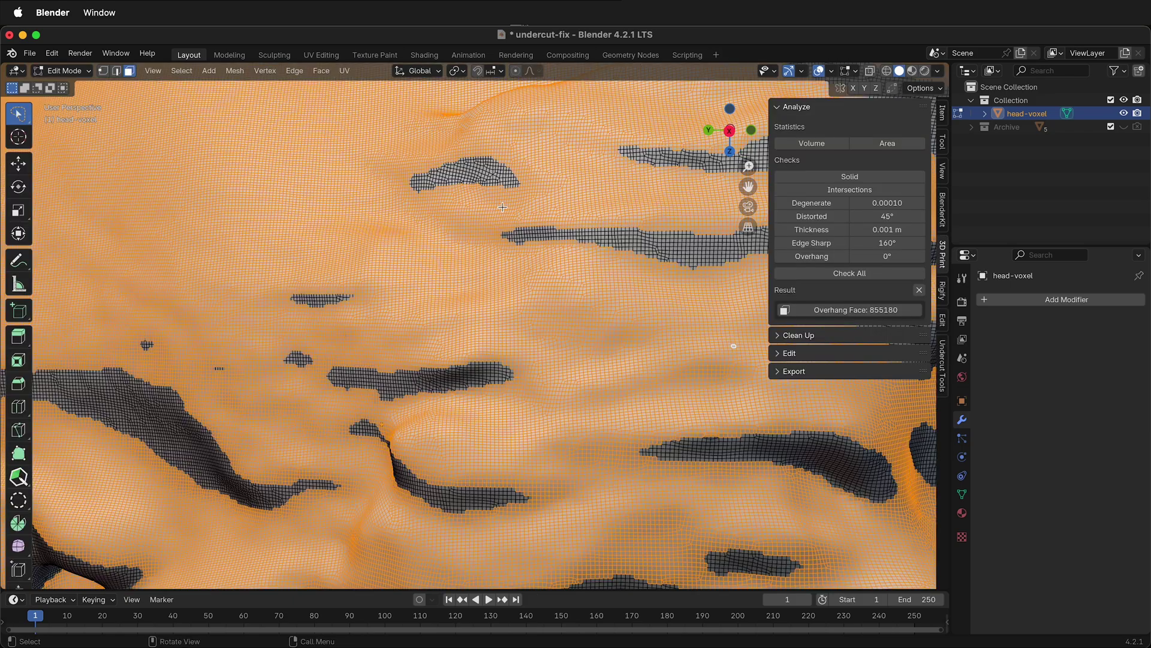
left_click(825, 258)
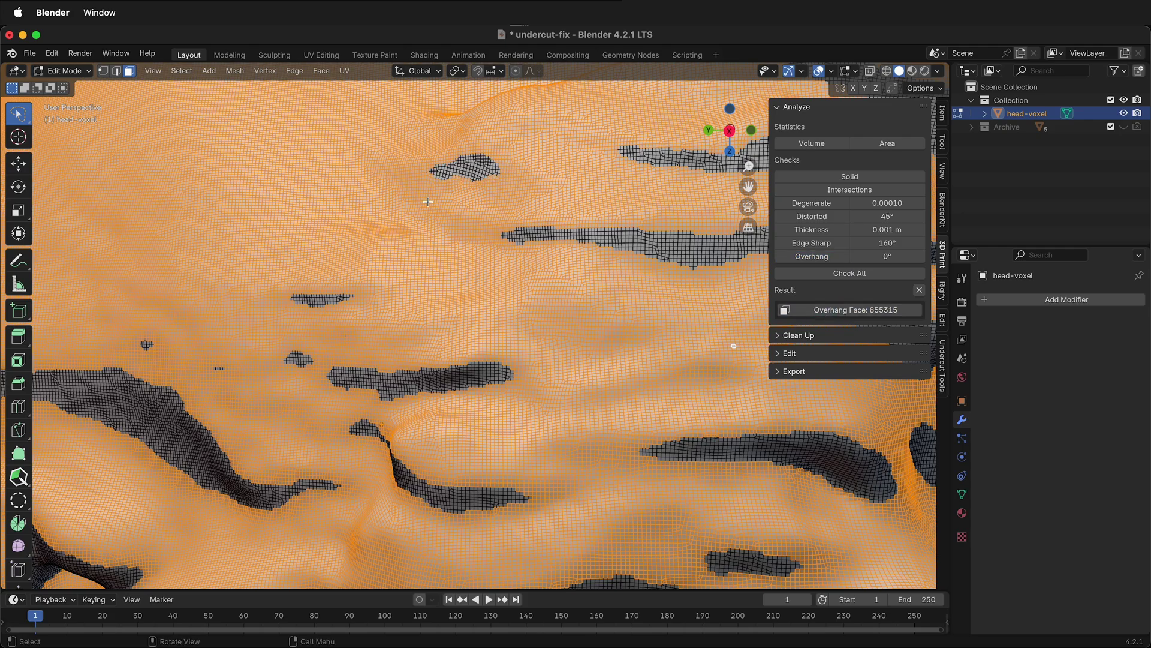
In Sculpt Mode, draw over the isolated undercut patch at the upper edge of the side hair, then rerun the overhang check and select its faces.
middle_click_drag(428, 202, 473, 209)
middle_click_drag(671, 234, 562, 245)
middle_click_drag(248, 264, 320, 274, "shift")
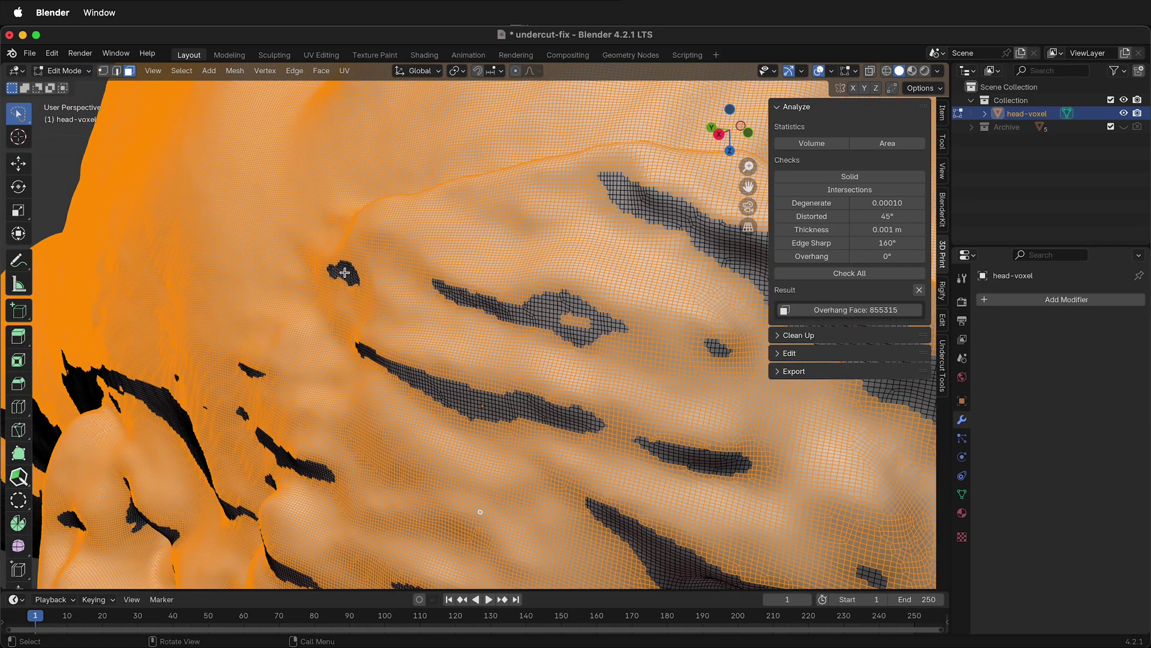
middle_click_drag(384, 287, 457, 283)
middle_click_drag(611, 227, 535, 244, "shift")
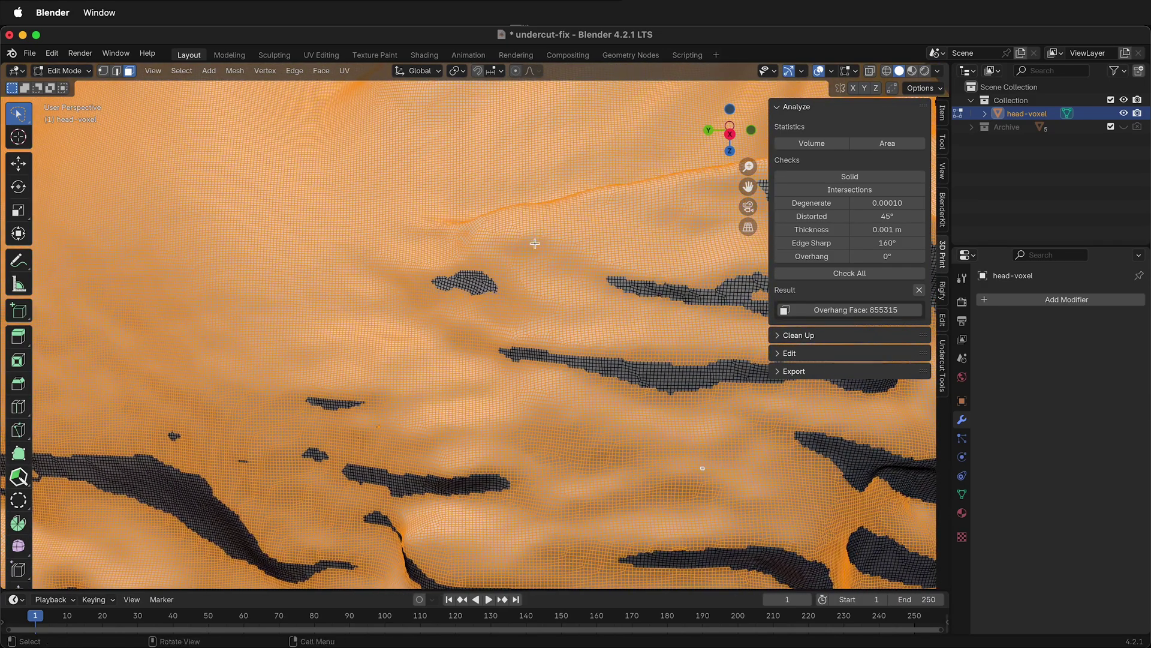
scroll(502, 274, "up", 1)
scroll(501, 274, "up", 2)
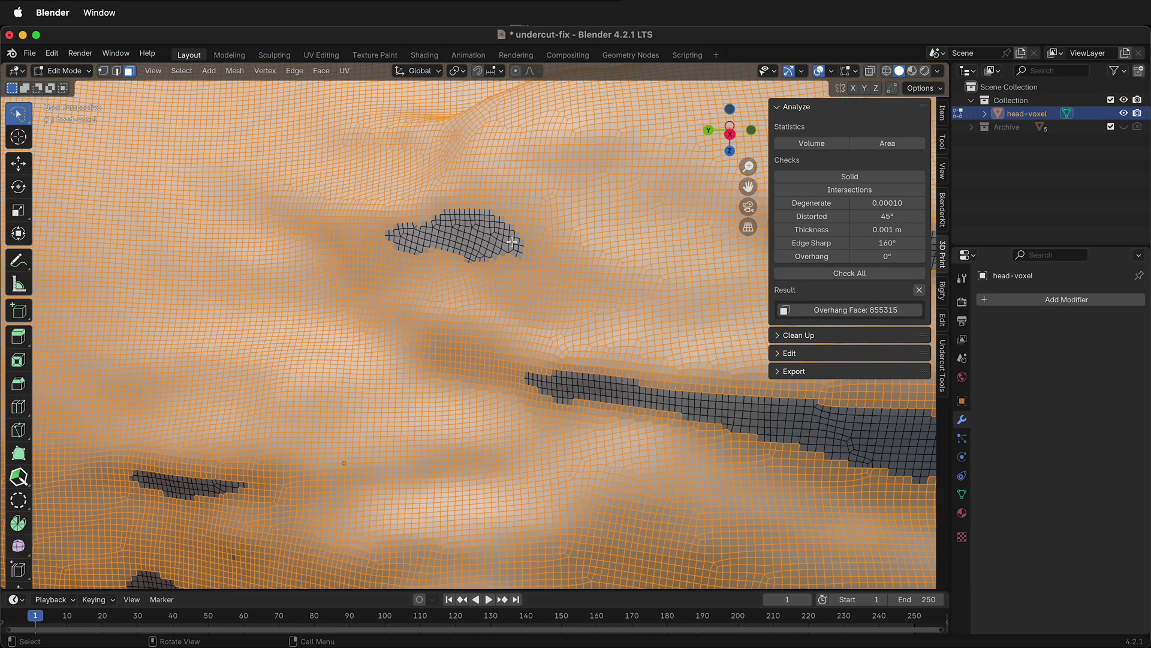
key("ctrl+Tab")
mouse_move(513, 243)
left_mouse_down()
mouse_move(372, 259)
mouse_move(509, 250)
mouse_move(499, 235)
mouse_move(511, 230)
left_mouse_up()
key("ctrl+z")
left_click_drag(520, 270, 409, 289, "shift")
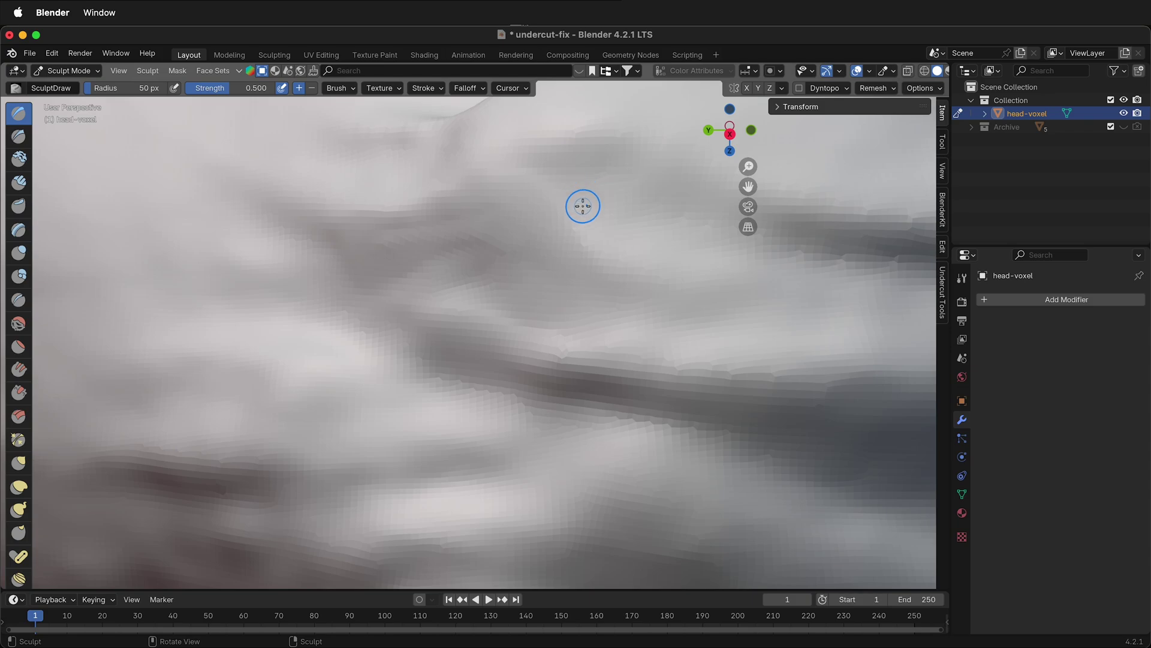
key("Tab")
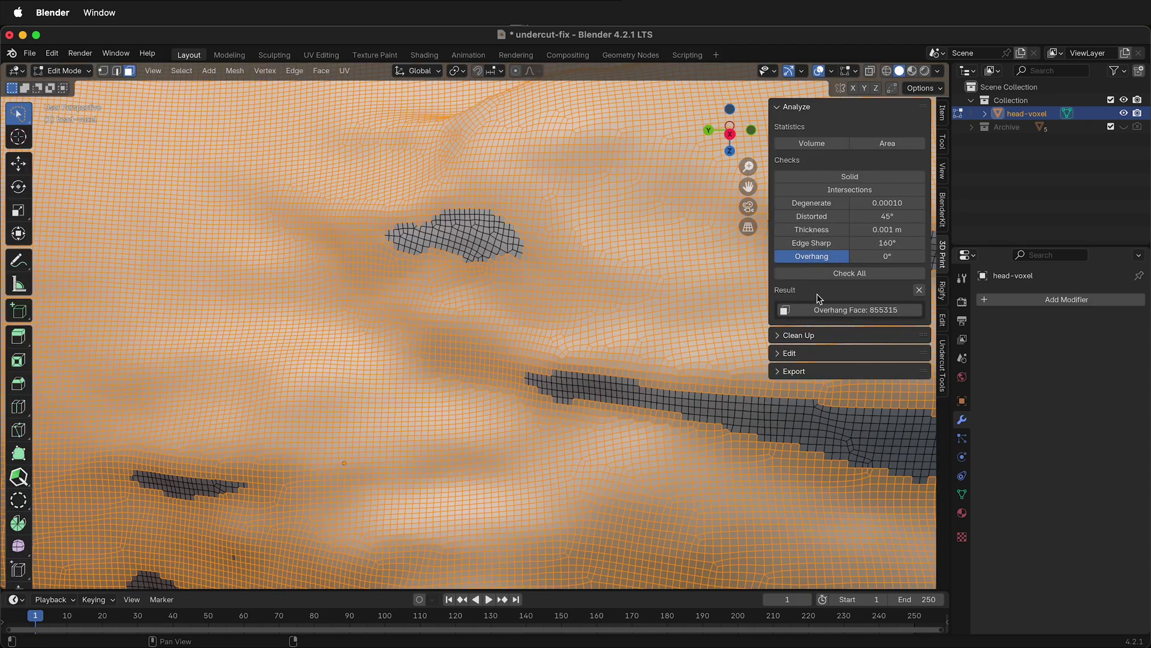
left_click(816, 309)
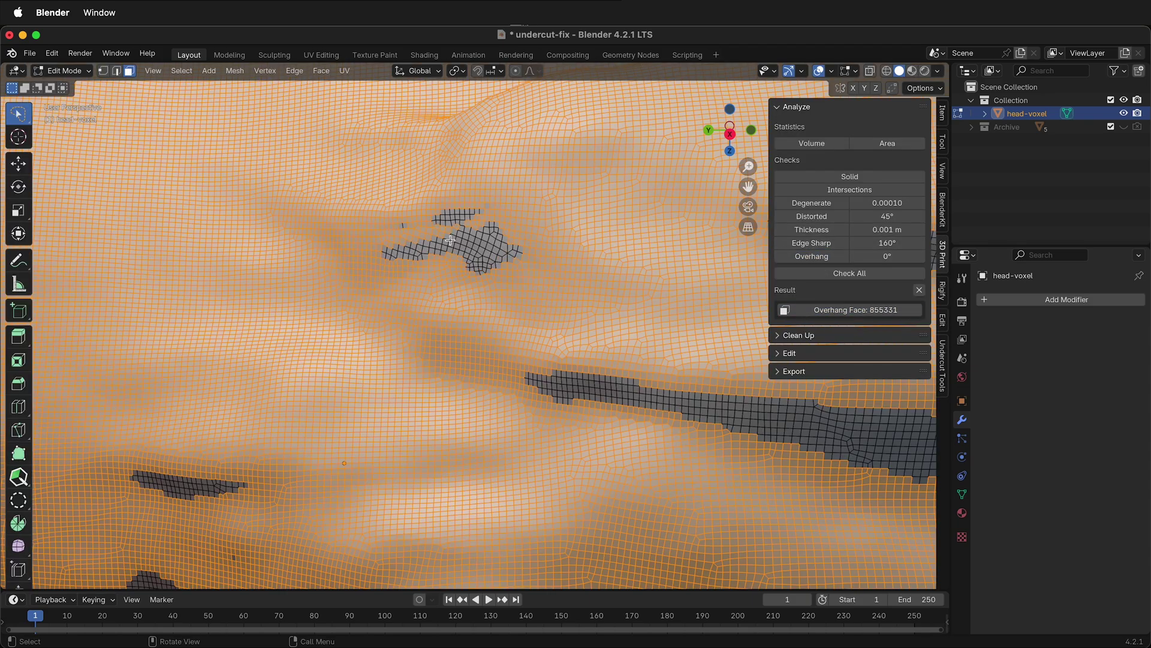
Sculpt over the remaining fragments of that upper hair patch and rerun the overhang check with its faces selected.
scroll(480, 248, "down", 4)
mouse_move(610, 239)
middle_mouse_down()
mouse_move(667, 227)
mouse_move(628, 245)
middle_mouse_up()
scroll(627, 245, "up", 3)
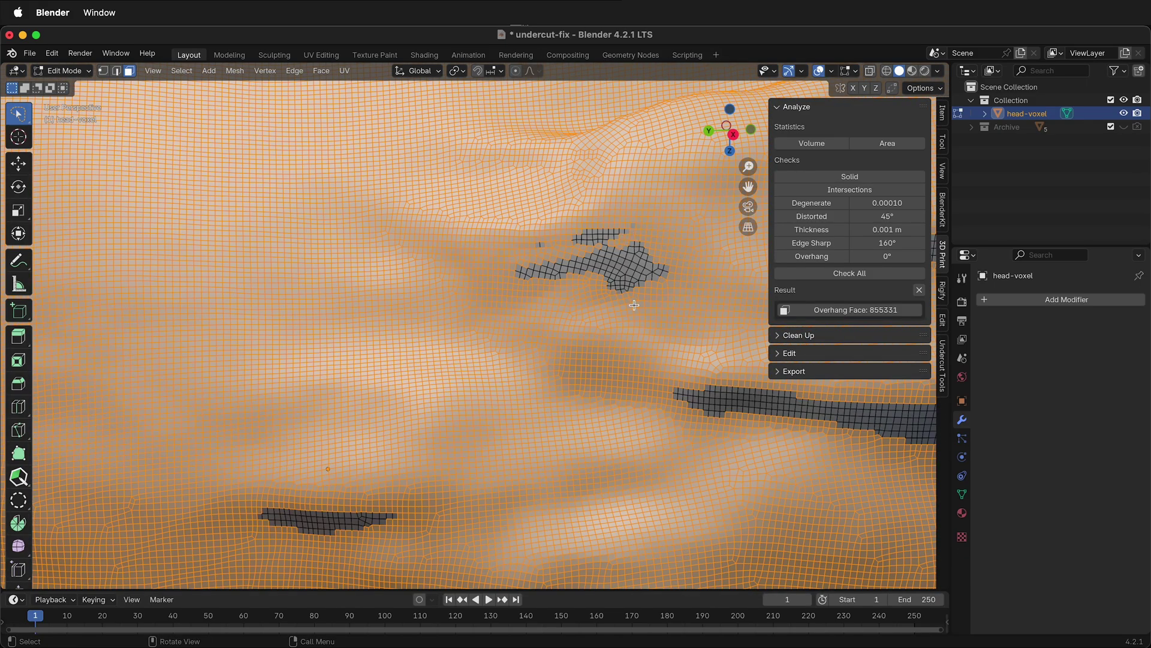
scroll(634, 305, "down", 4)
key("ctrl+Tab")
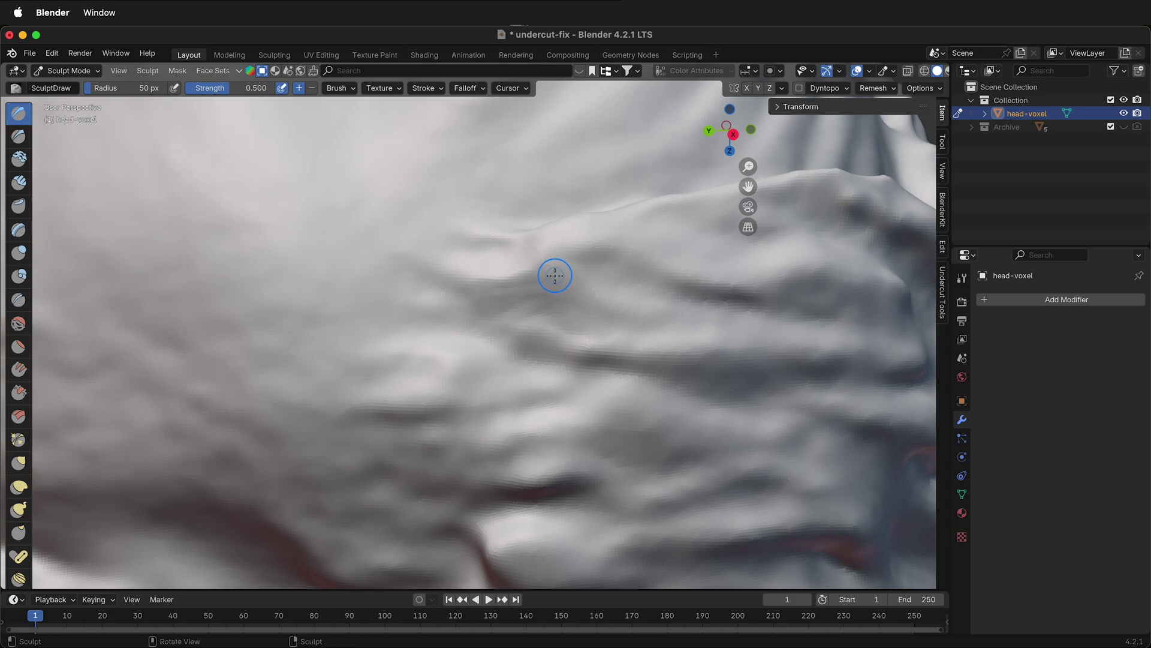
mouse_move(555, 276)
left_mouse_down()
mouse_move(514, 275)
mouse_move(563, 272)
mouse_move(547, 311)
mouse_move(578, 294)
mouse_move(466, 282)
mouse_move(486, 280)
left_mouse_up()
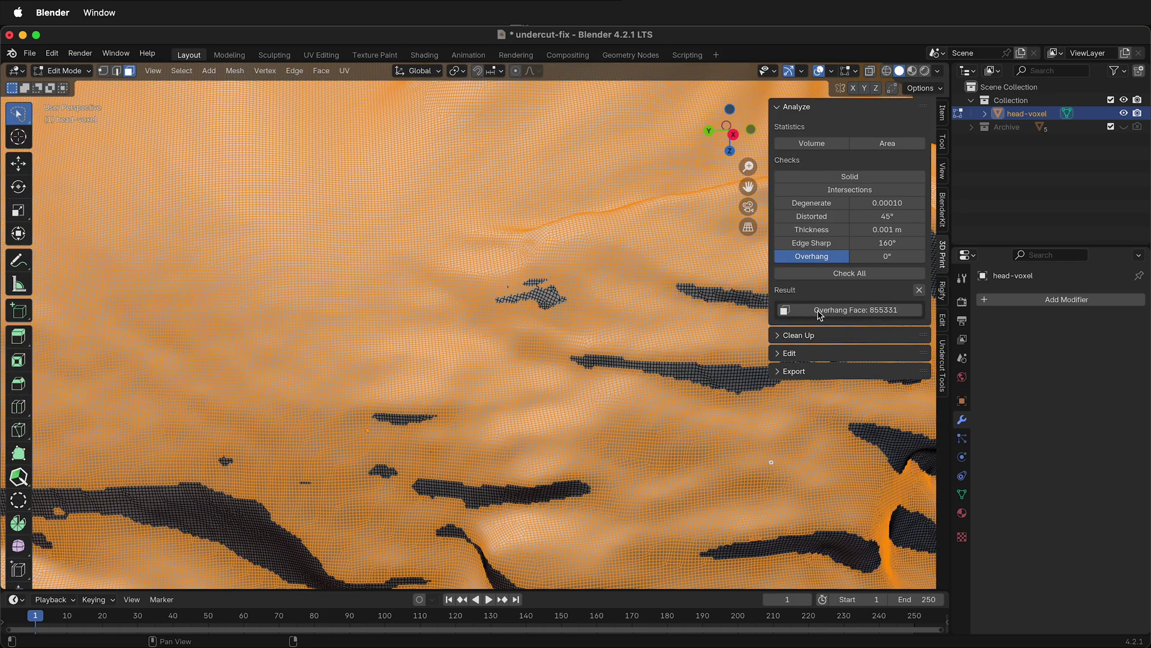
left_click(820, 312)
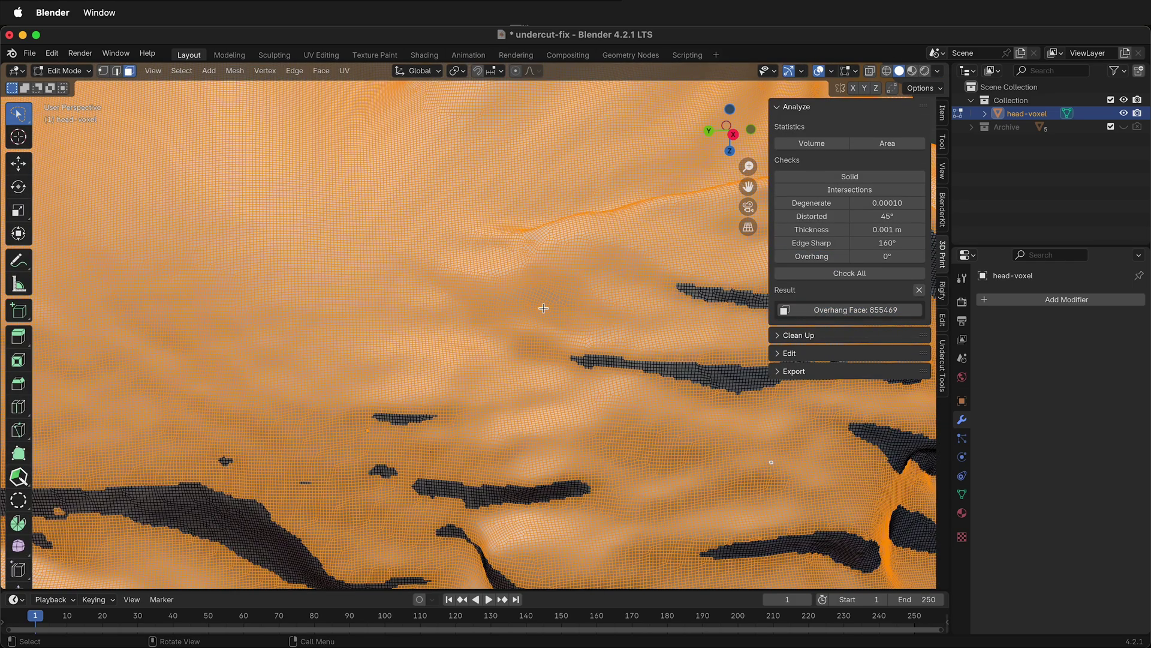
Draw over the small isolated patch beside the ring-shaped undercut farther back in the hair and rerun the overhang check.
middle_click_drag(524, 291, 479, 279)
left_click_drag(700, 203, 520, 239, "shift")
scroll(520, 239, "up", 2)
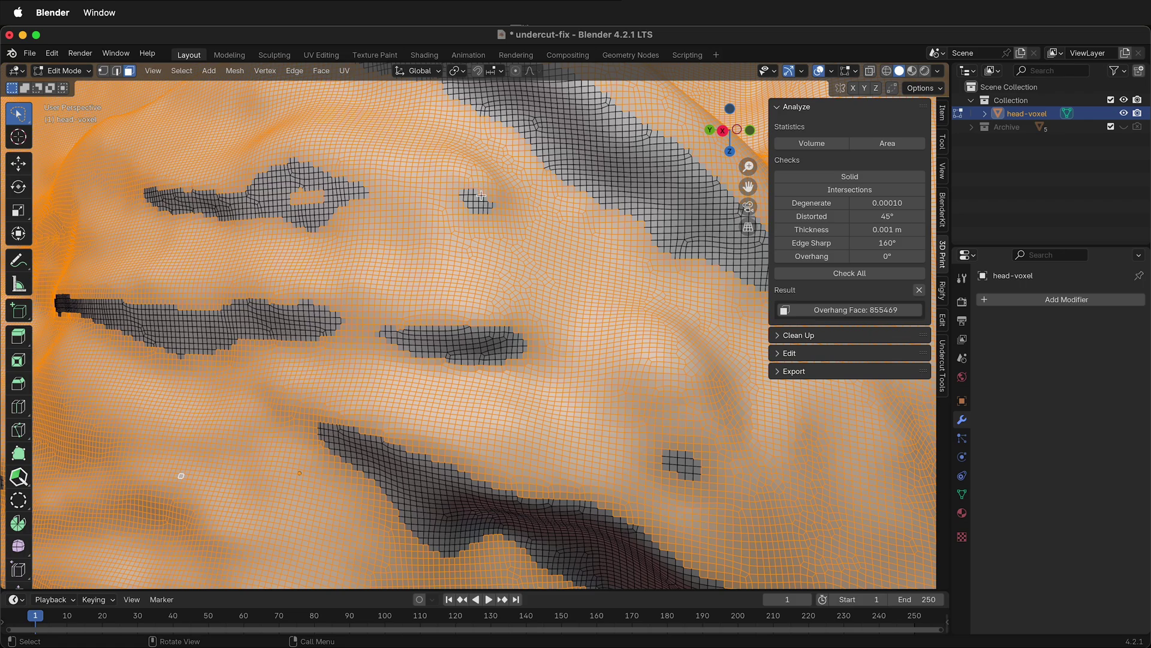
key("ctrl+Tab")
mouse_move(481, 200)
left_mouse_down("shift")
mouse_move(504, 195)
mouse_move(472, 205)
mouse_move(468, 168)
mouse_move(480, 185)
mouse_move(460, 193)
left_mouse_up("shift")
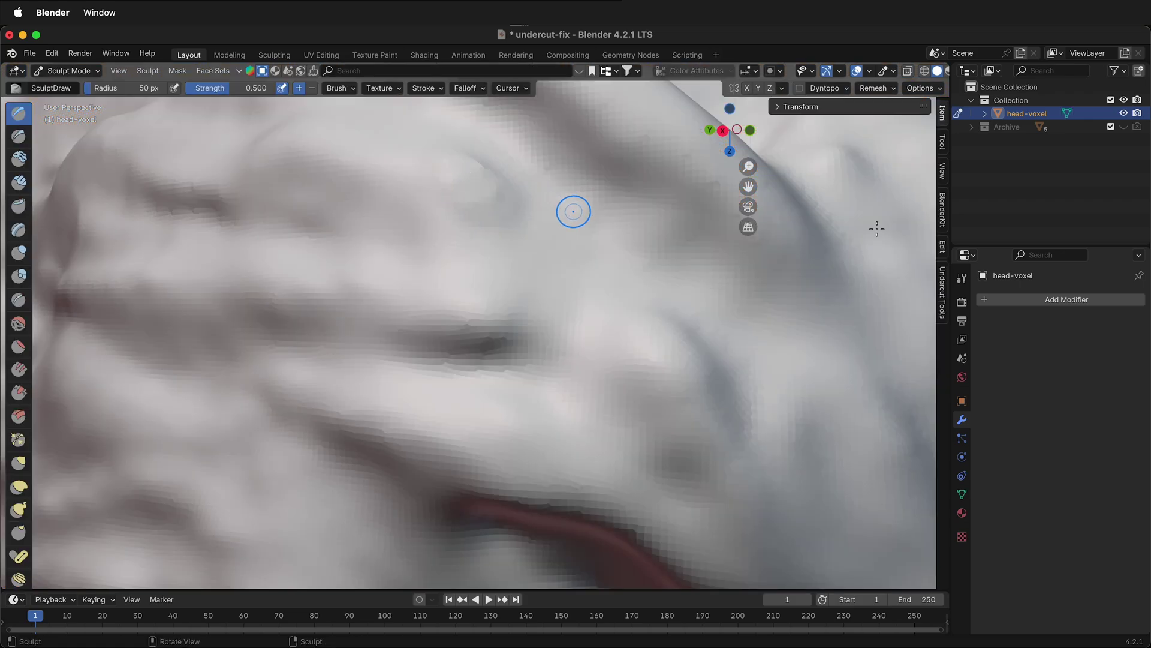
key("Tab")
left_click(815, 258)
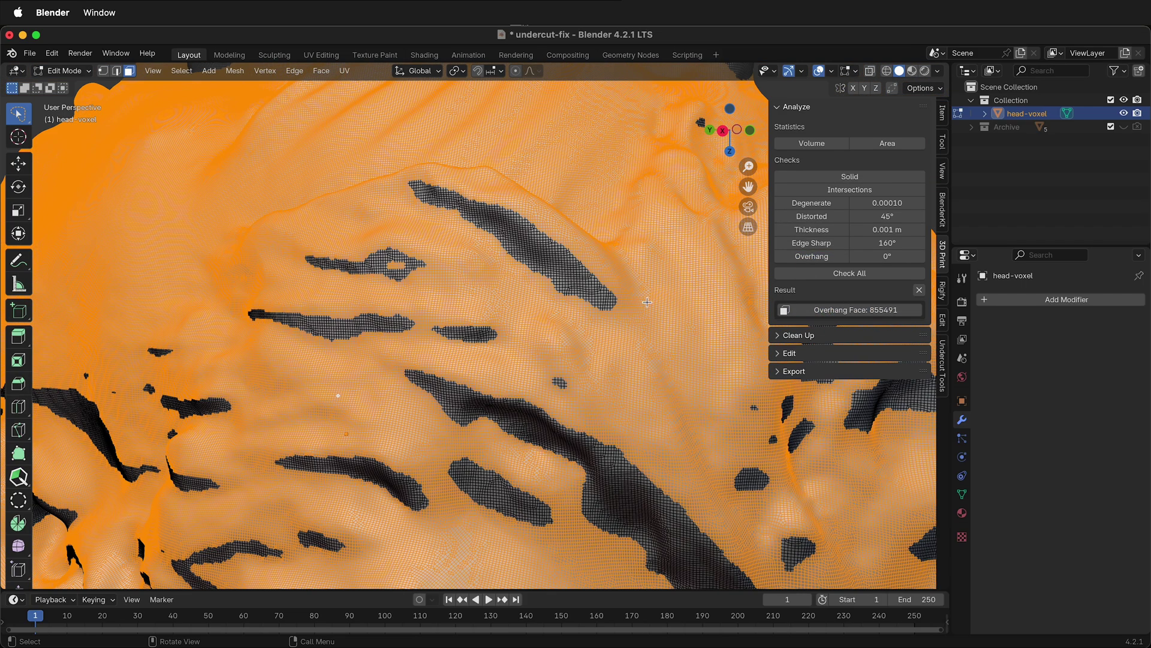
Examine the undercuts from several sides of the head, including the back, the ear, the hair and the face.
scroll(647, 301, "down", 5)
middle_click_drag(506, 320, 542, 337)
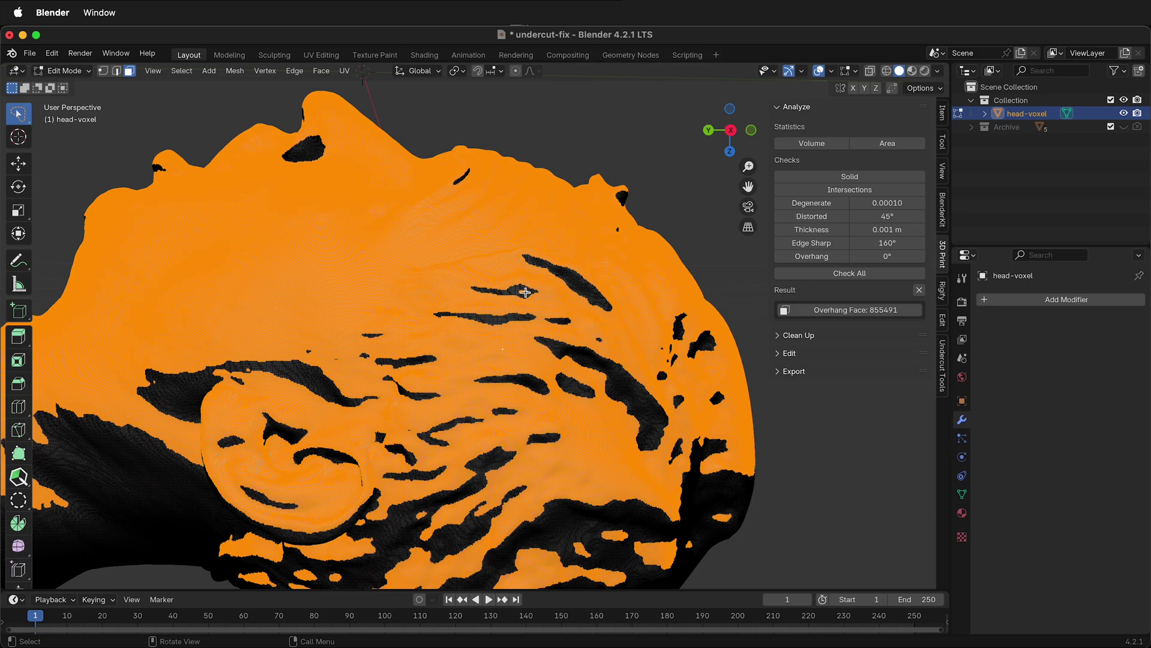
middle_click_drag(644, 318, 580, 291)
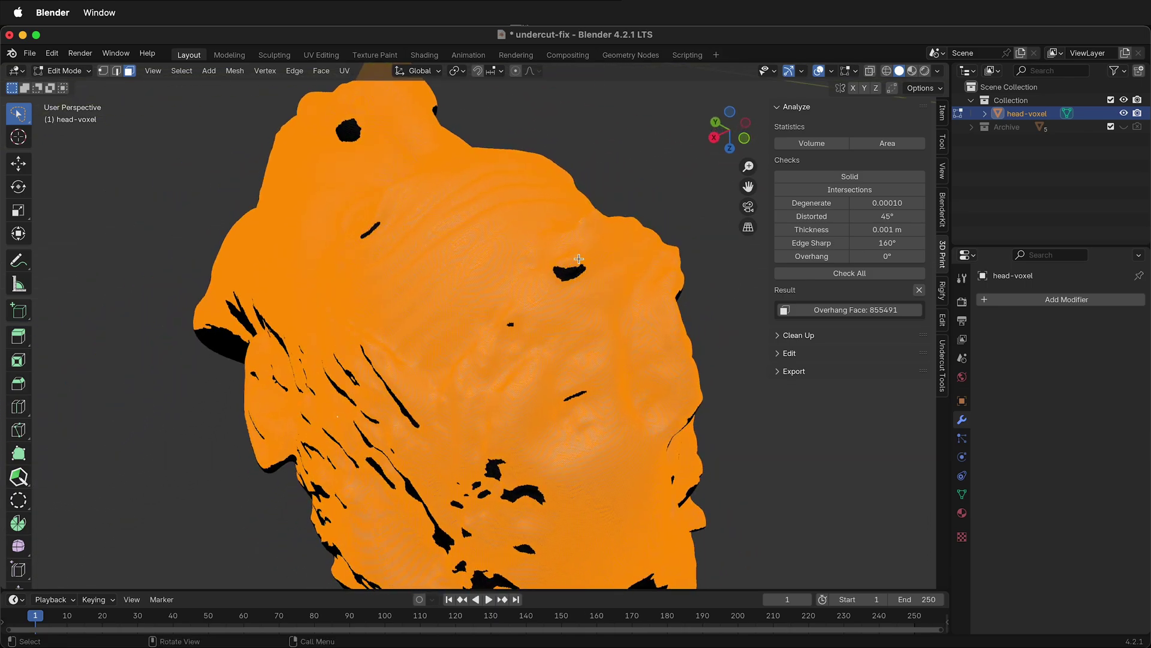
middle_click_drag(602, 412, 586, 260)
middle_click_drag(635, 408, 789, 476)
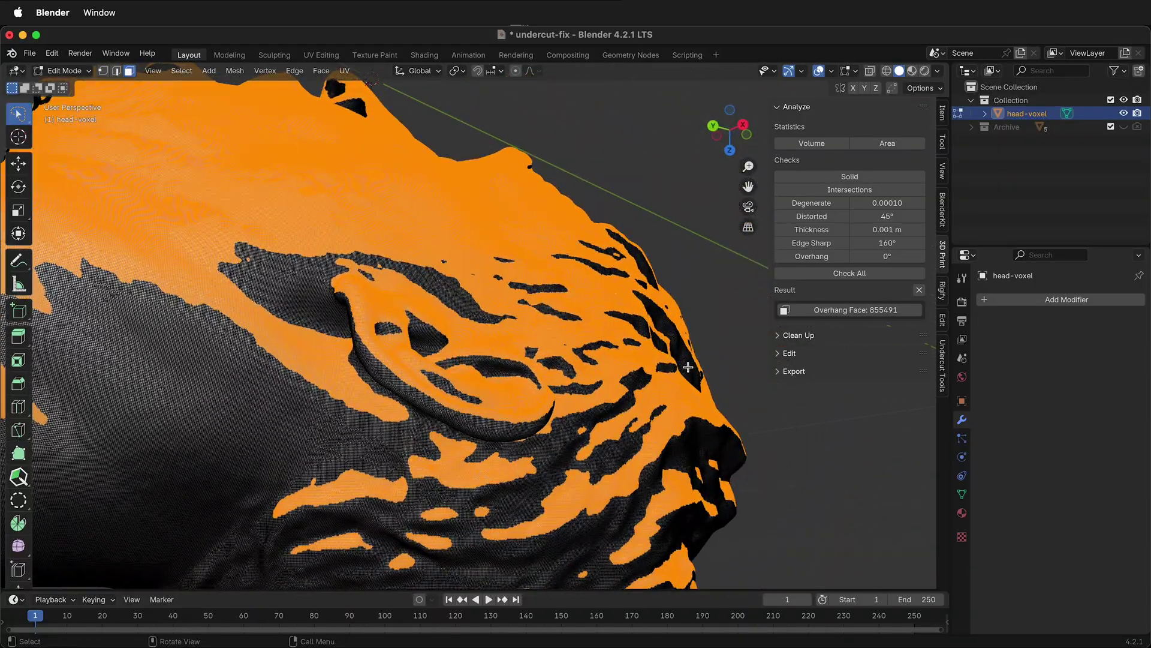
middle_click_drag(610, 369, 569, 426)
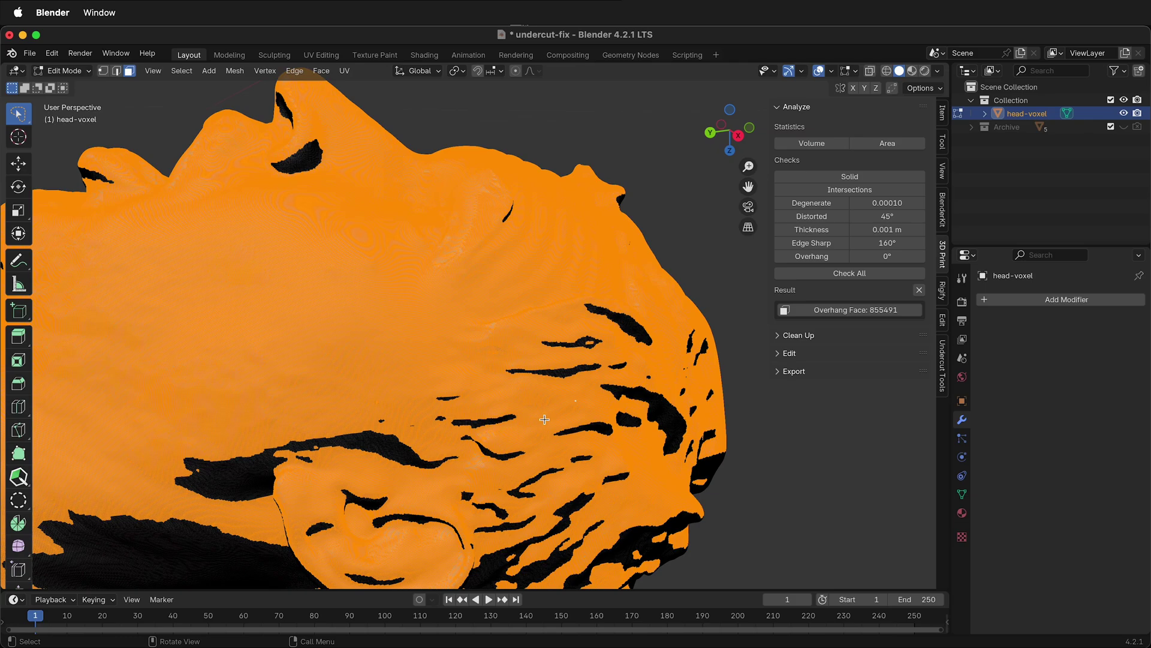
middle_click_drag(292, 180, 291, 212)
middle_click_drag(376, 469, 313, 224)
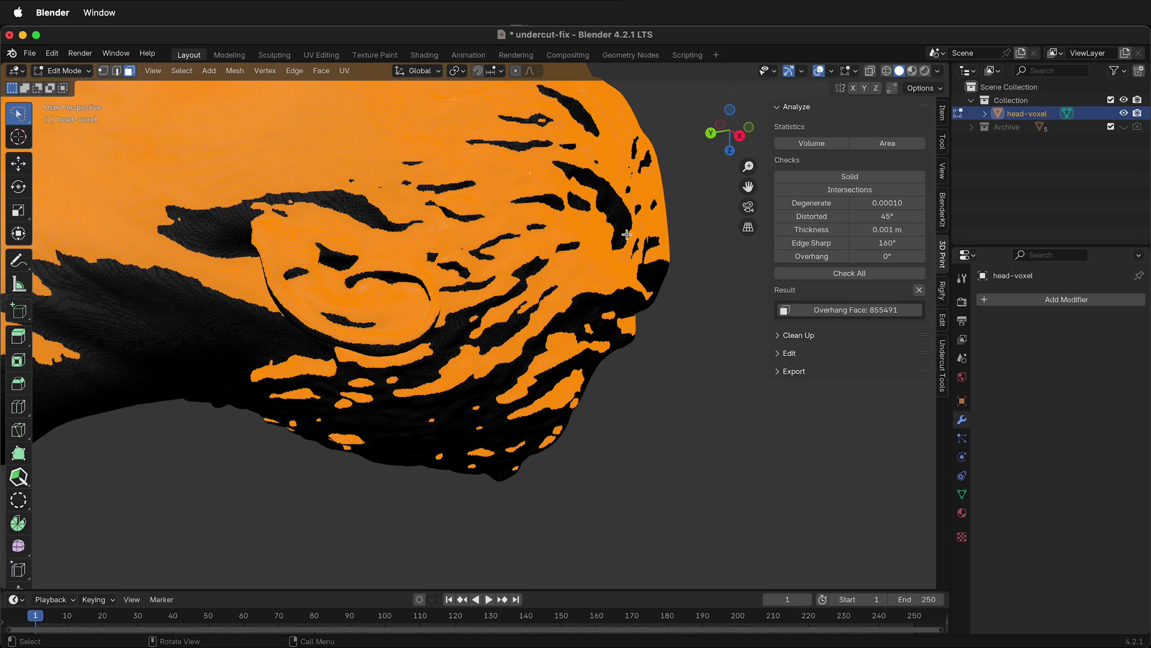
middle_click_drag(578, 240, 389, 405)
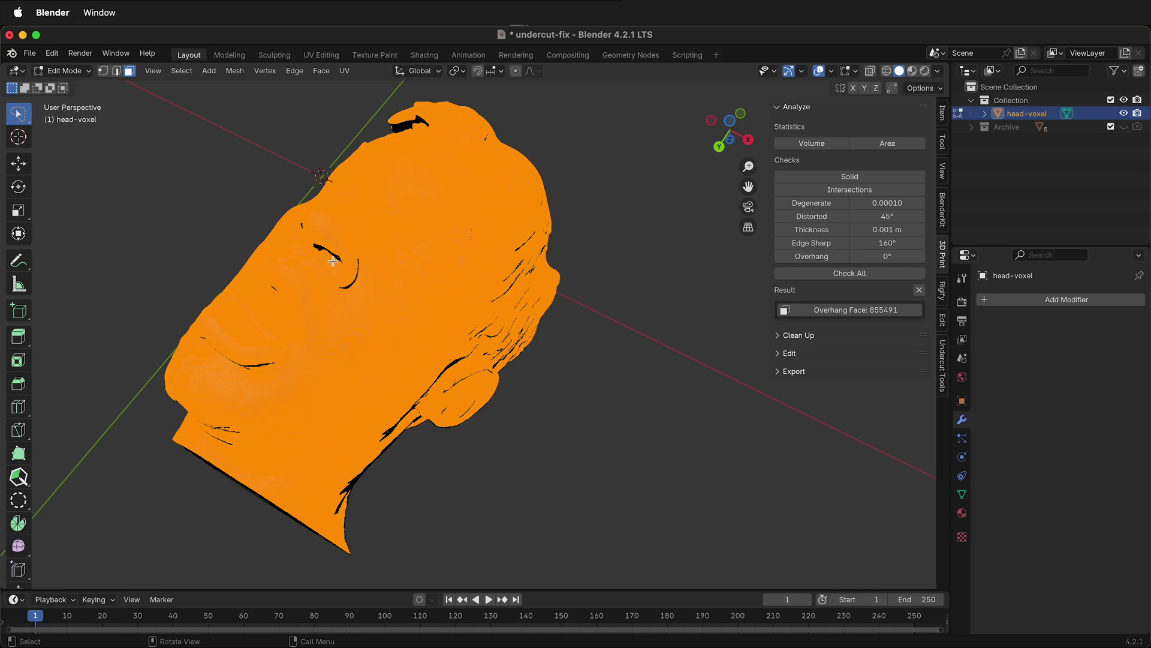
Sculpt over the thin elongated patch in the hair above the ear, then rerun the overhang check and select the flagged faces.
middle_click_drag(412, 329, 363, 239)
scroll(419, 142, "up", 5)
scroll(660, 390, "up", 5)
middle_click_drag(660, 390, 578, 239)
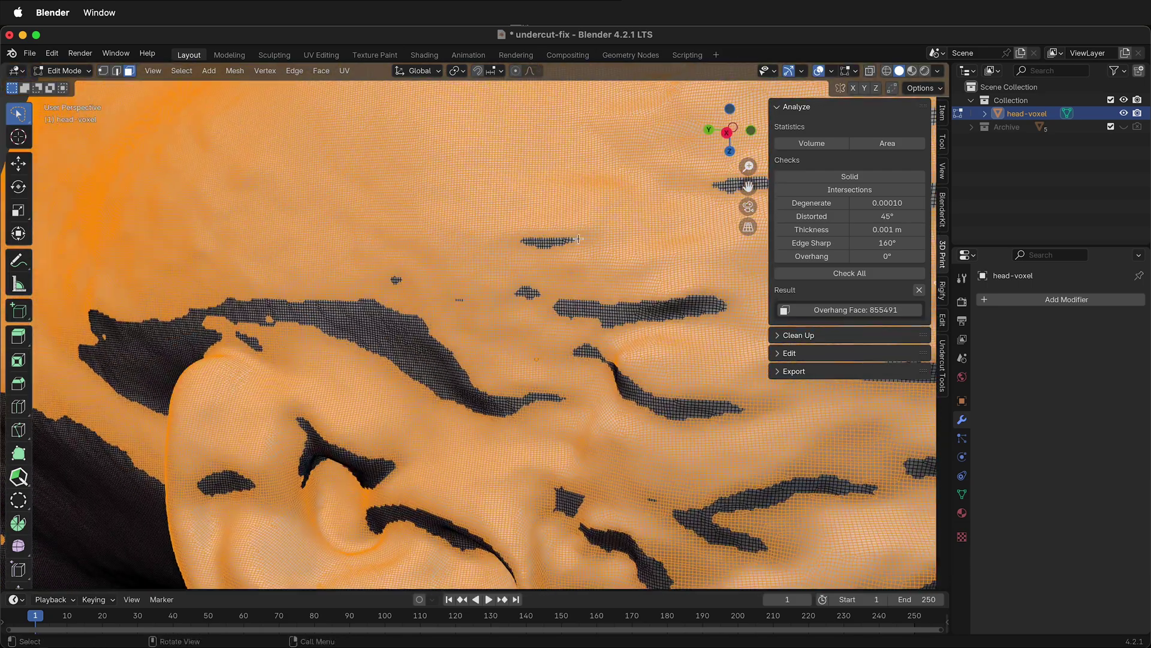
key("ctrl+Tab")
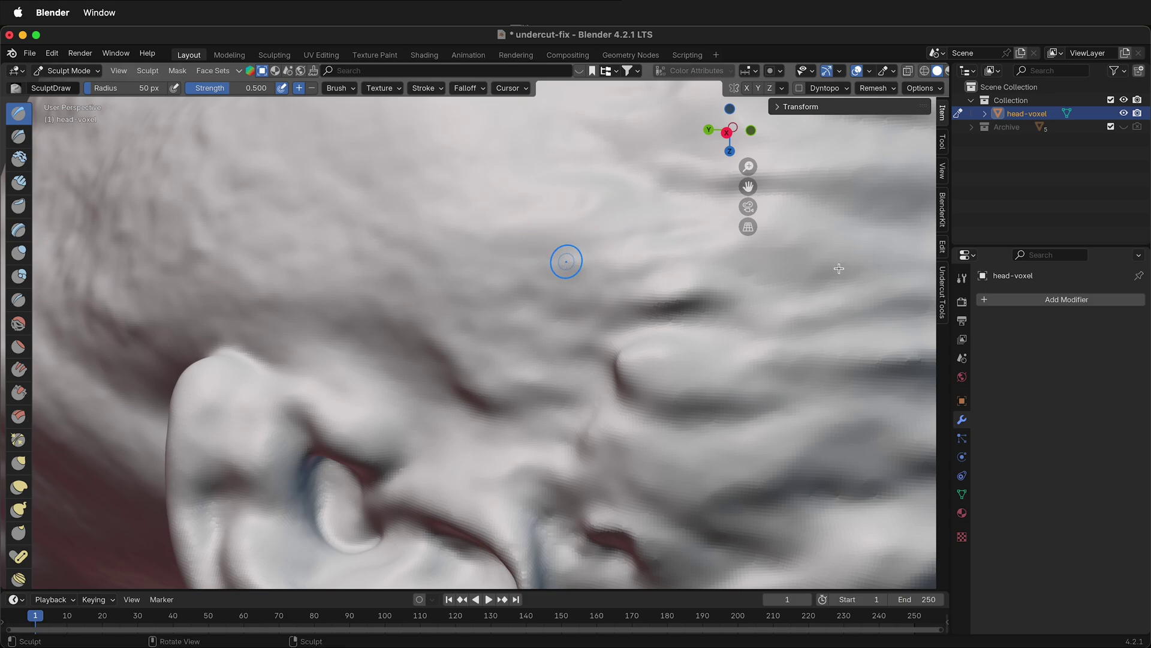
key("Tab")
left_click(820, 259)
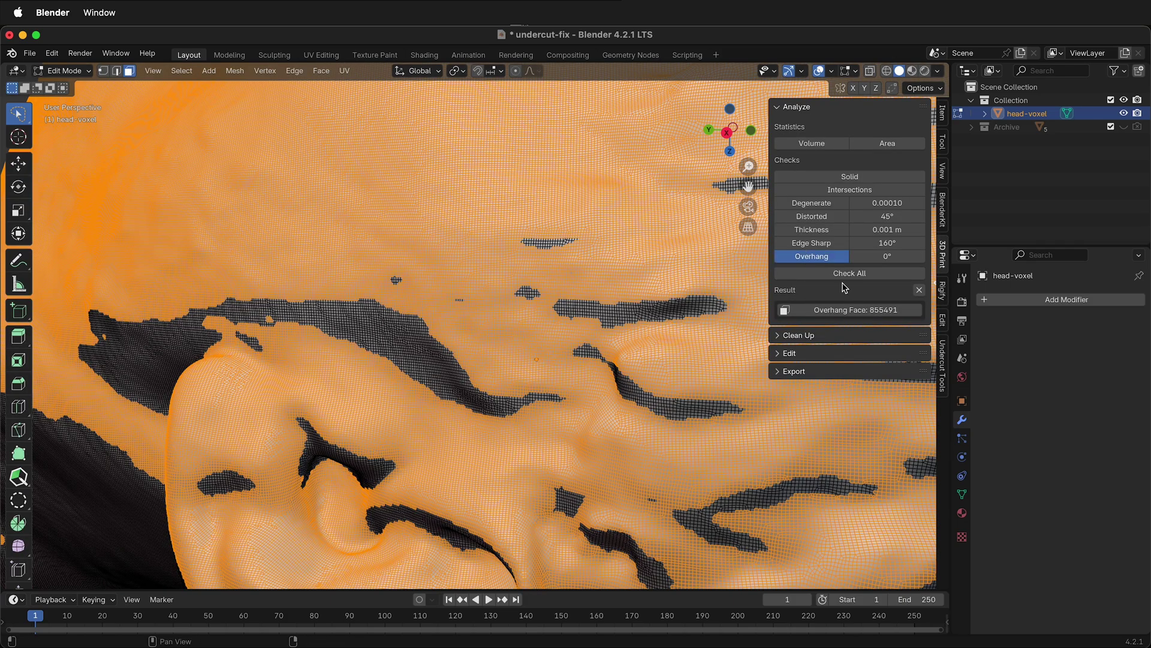
left_click(832, 318)
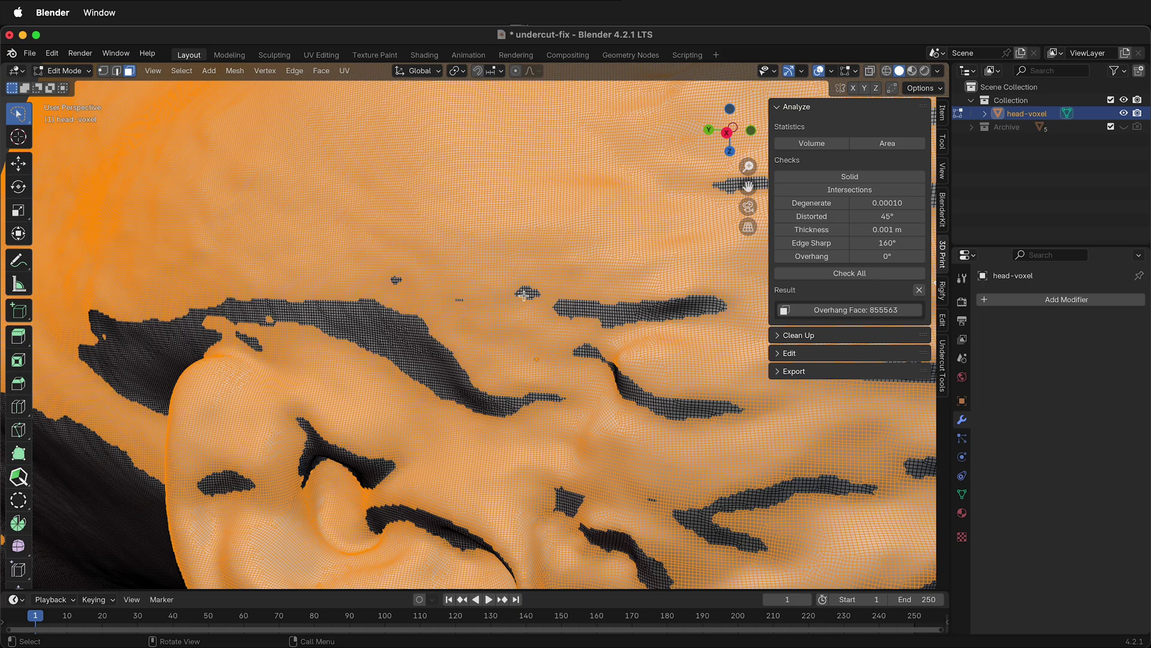
Draw over the three small patches between the ear and the hair strands, then rerun the overhang check and select its faces.
key("ctrl+Tab")
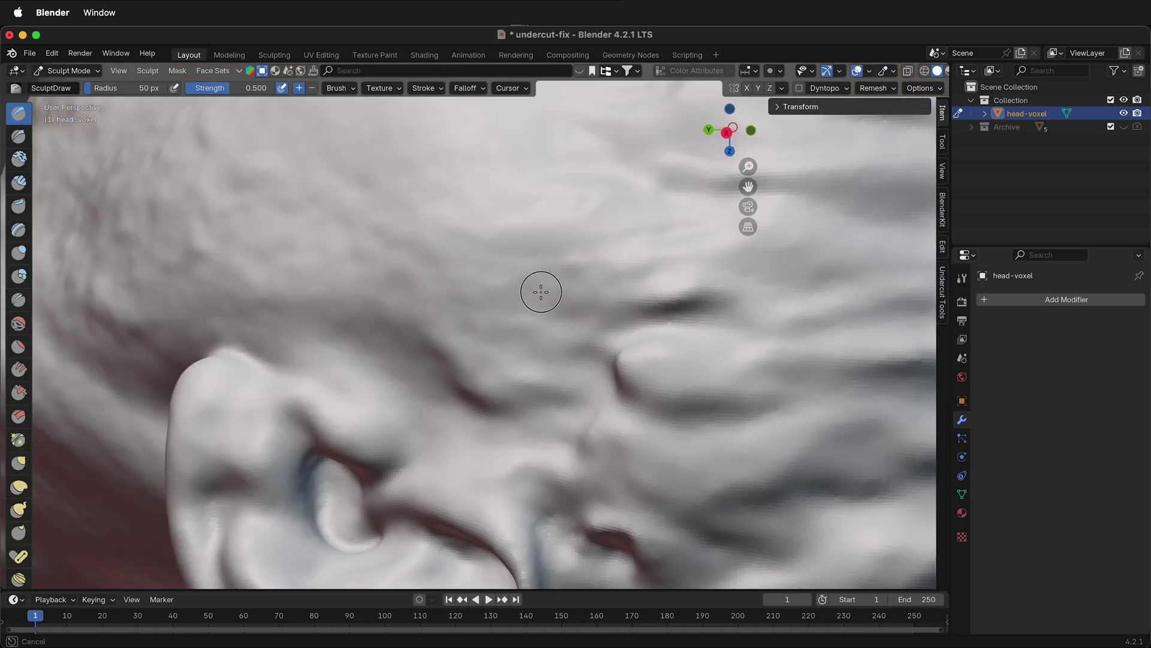
key("Tab")
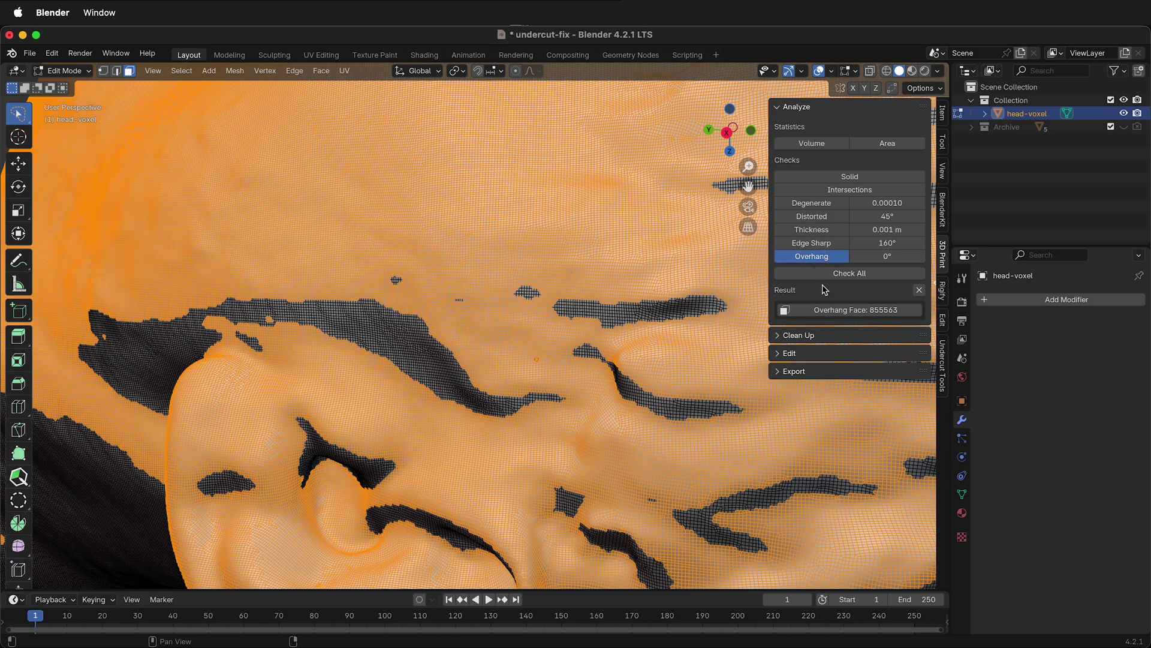
key("ctrl+Tab")
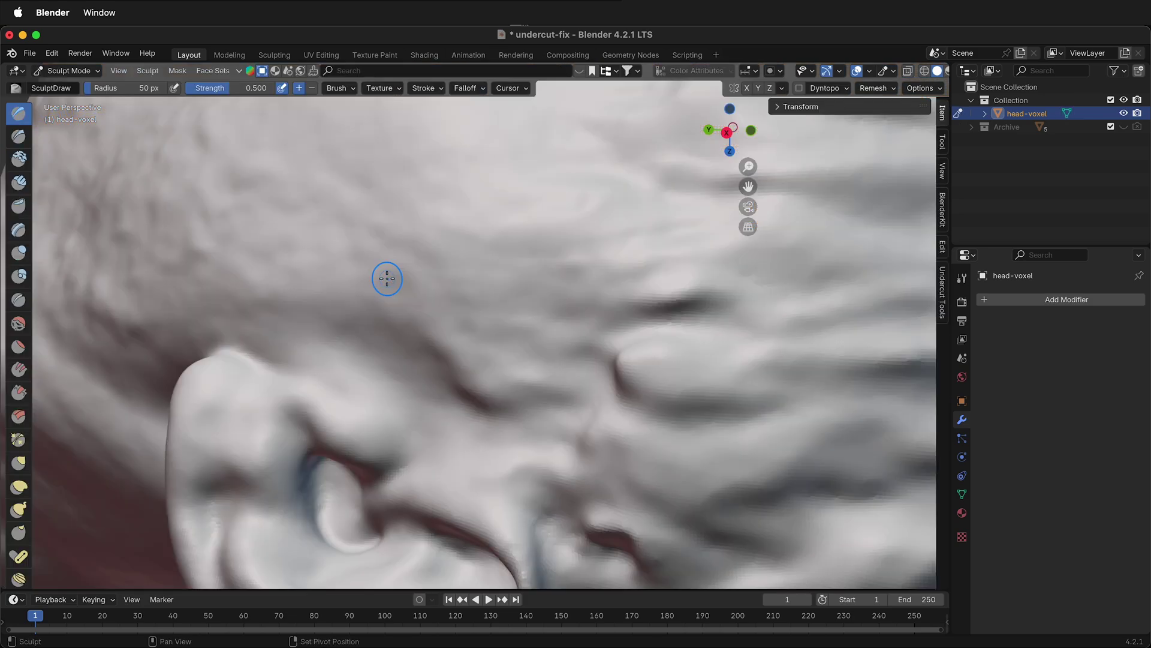
key("Tab")
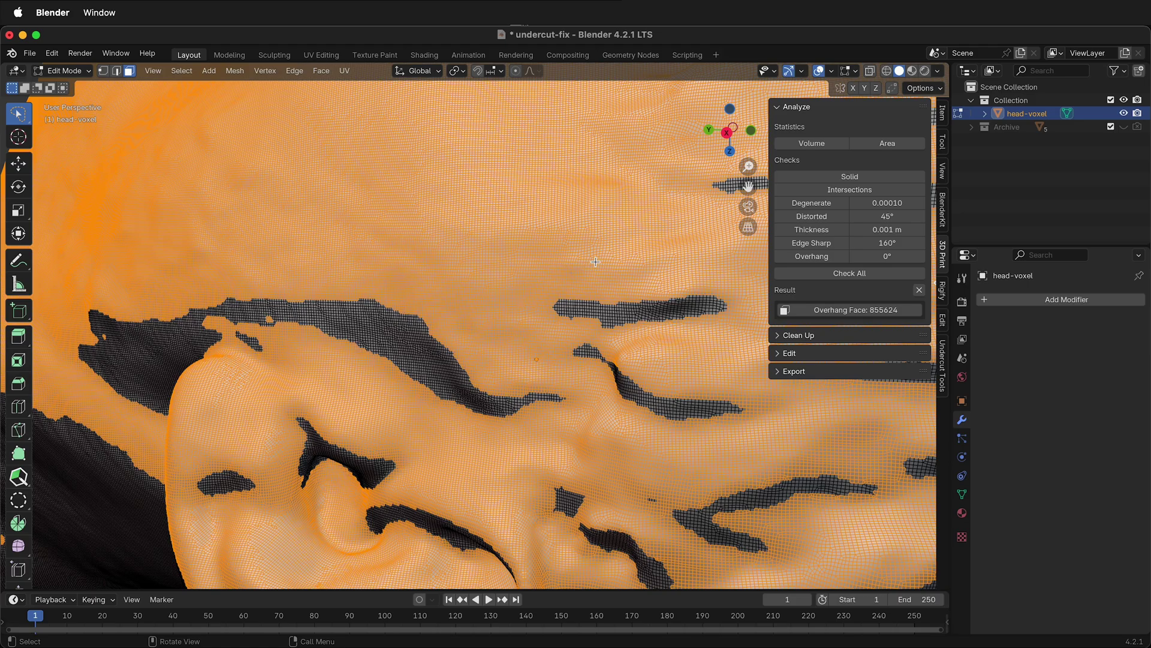
Sculpt over the small undercut patch just above the top of the ear and rerun the overhang check with its faces selected.
middle_click_drag(596, 262, 432, 271)
middle_click_drag(425, 352, 597, 237, "shift")
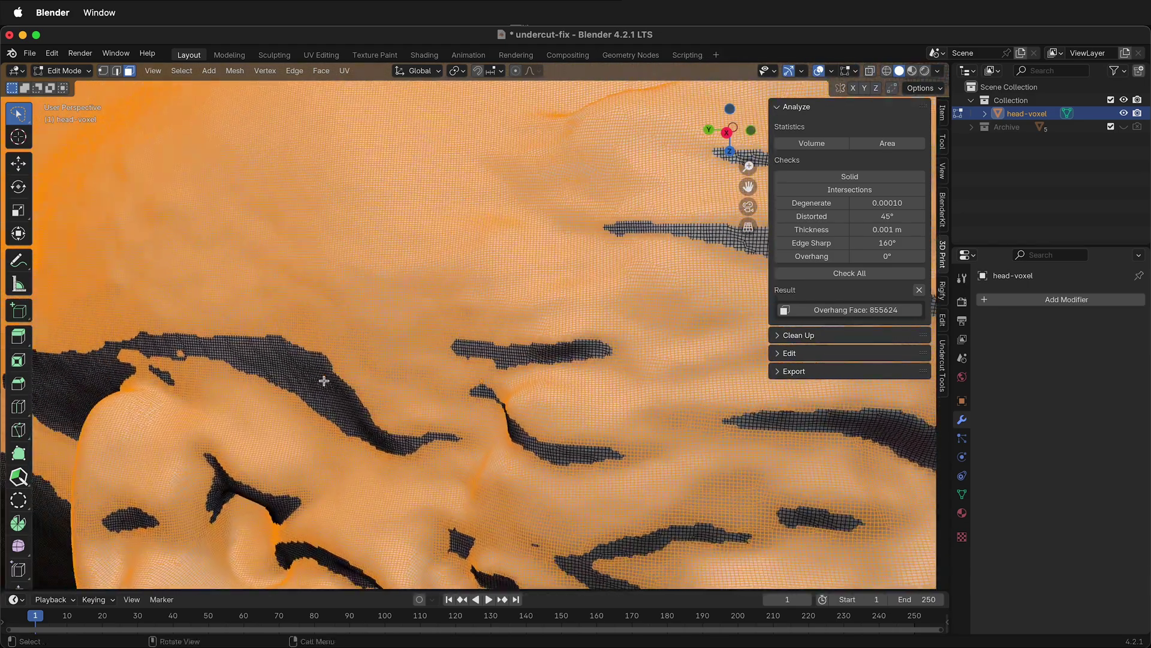
middle_click_drag(324, 380, 454, 357)
scroll(501, 378, "up", 2)
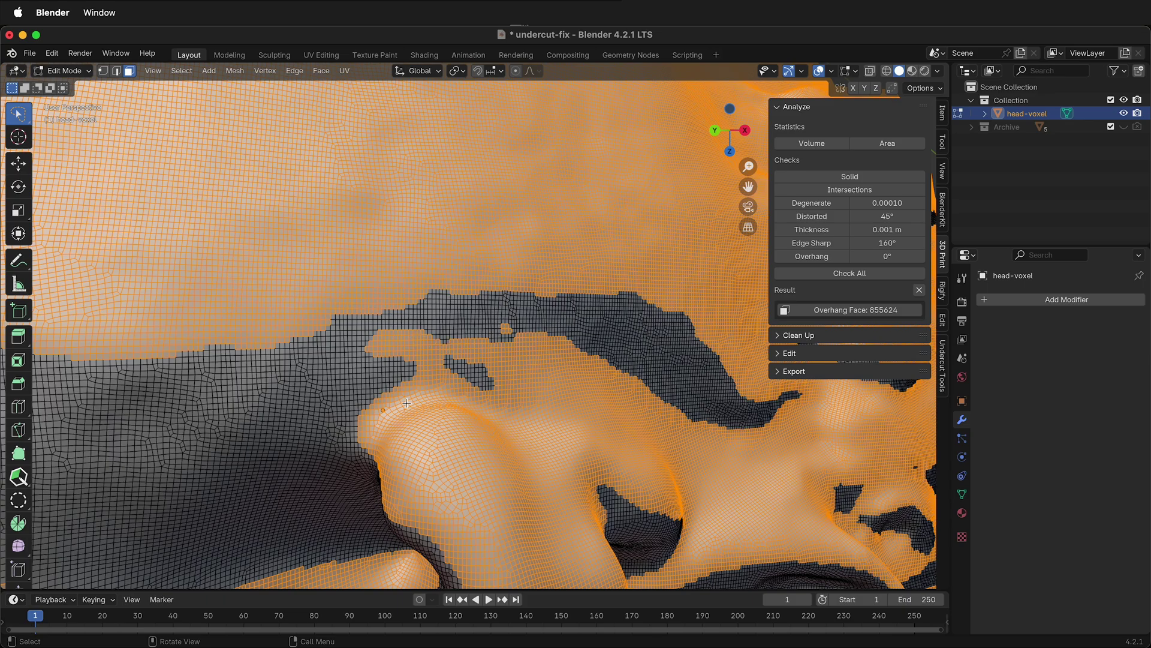
key("ctrl+Tab")
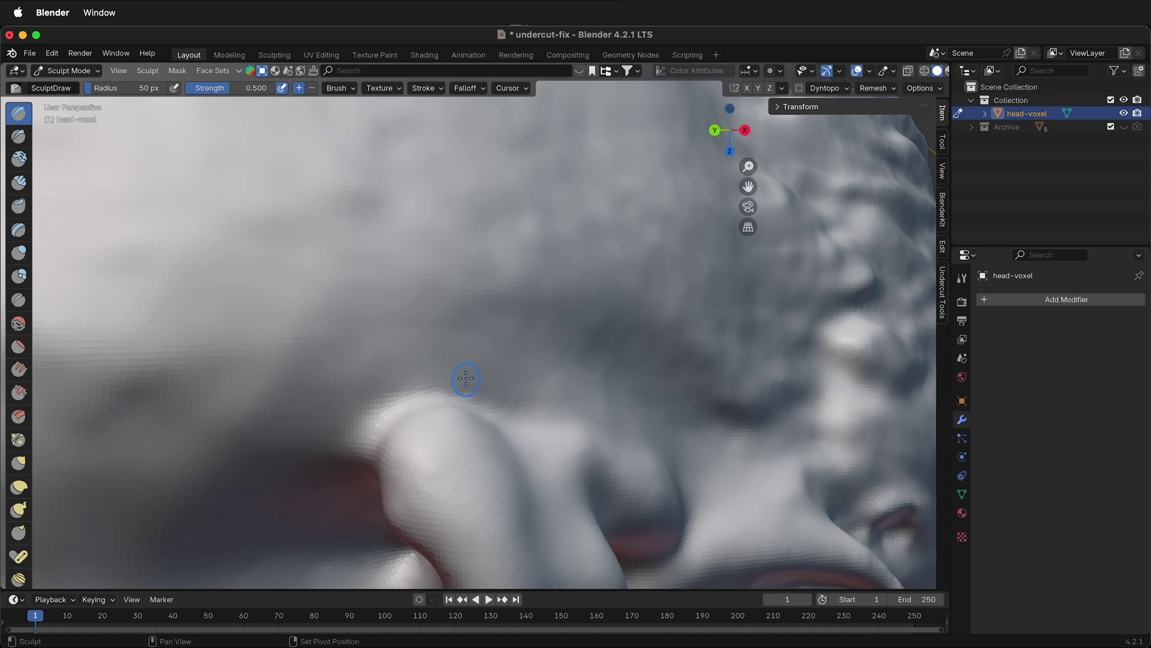
key("Tab")
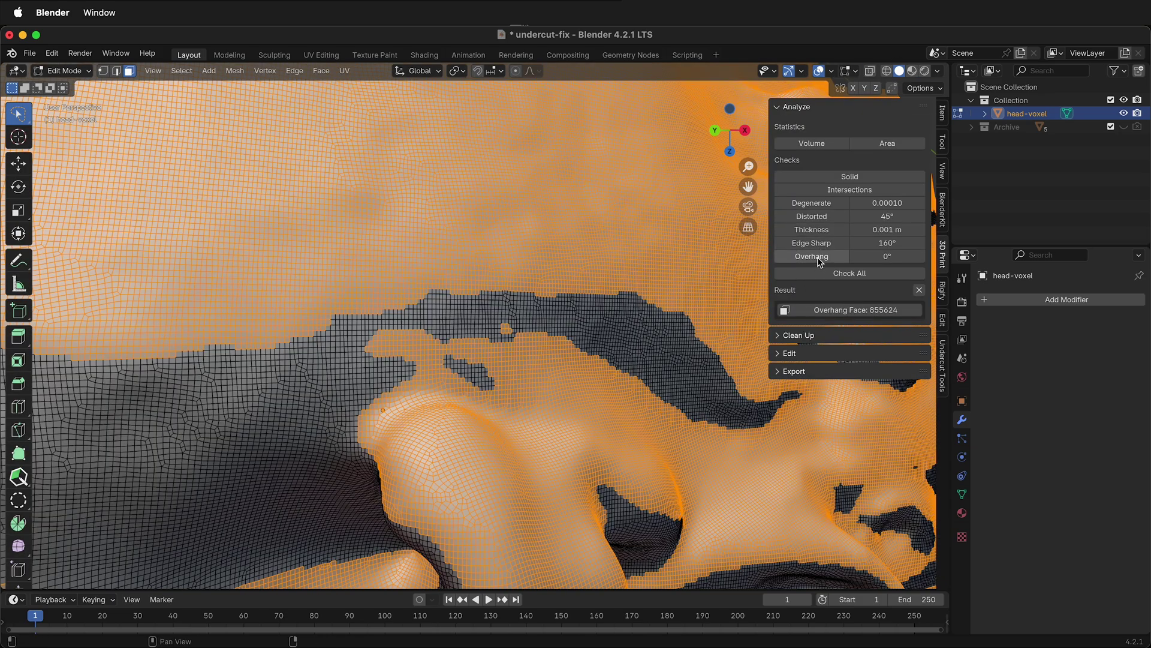
left_click(825, 310)
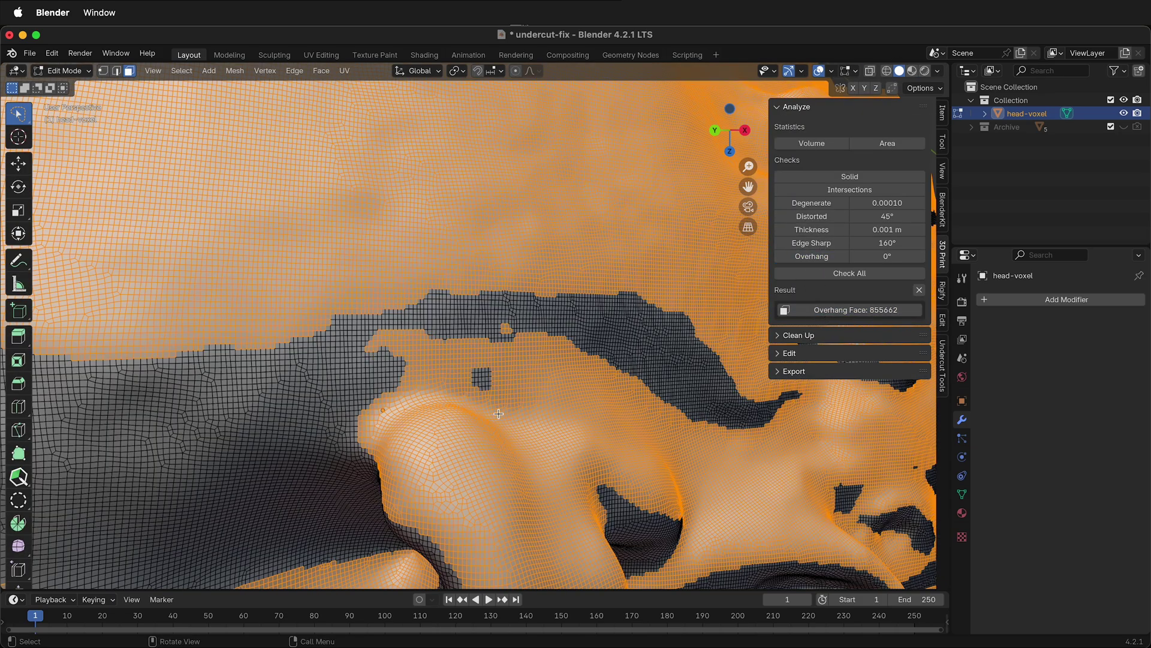
Draw over the last tiny patch above the ear and refresh the overhang selection.
key("Tab")
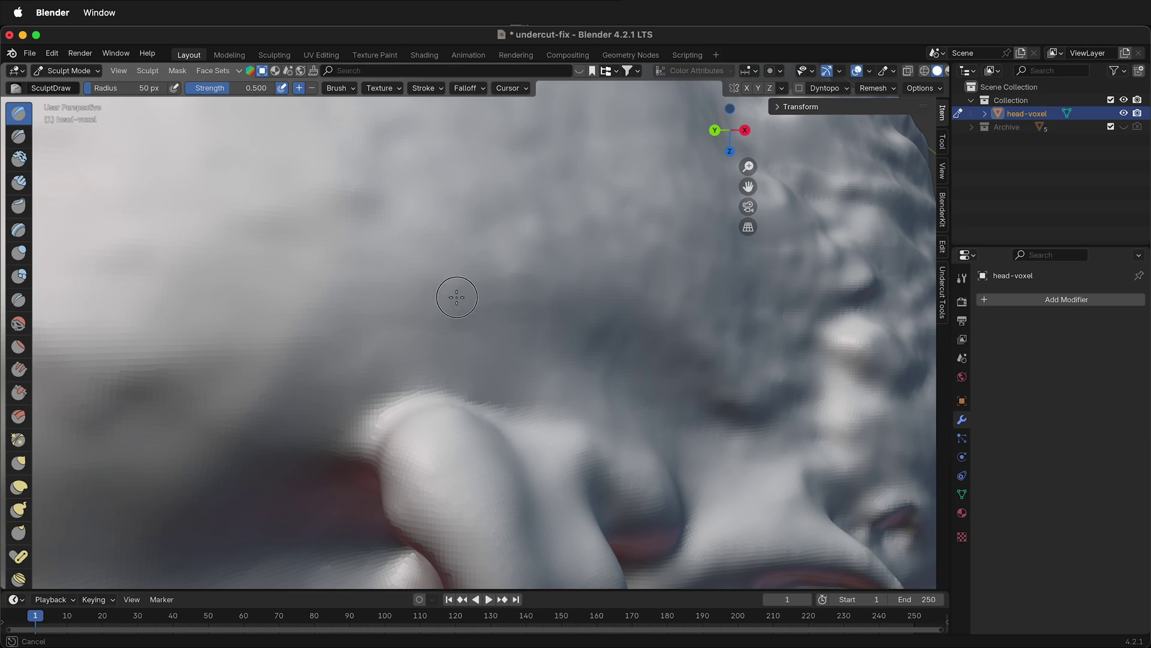
key("Tab")
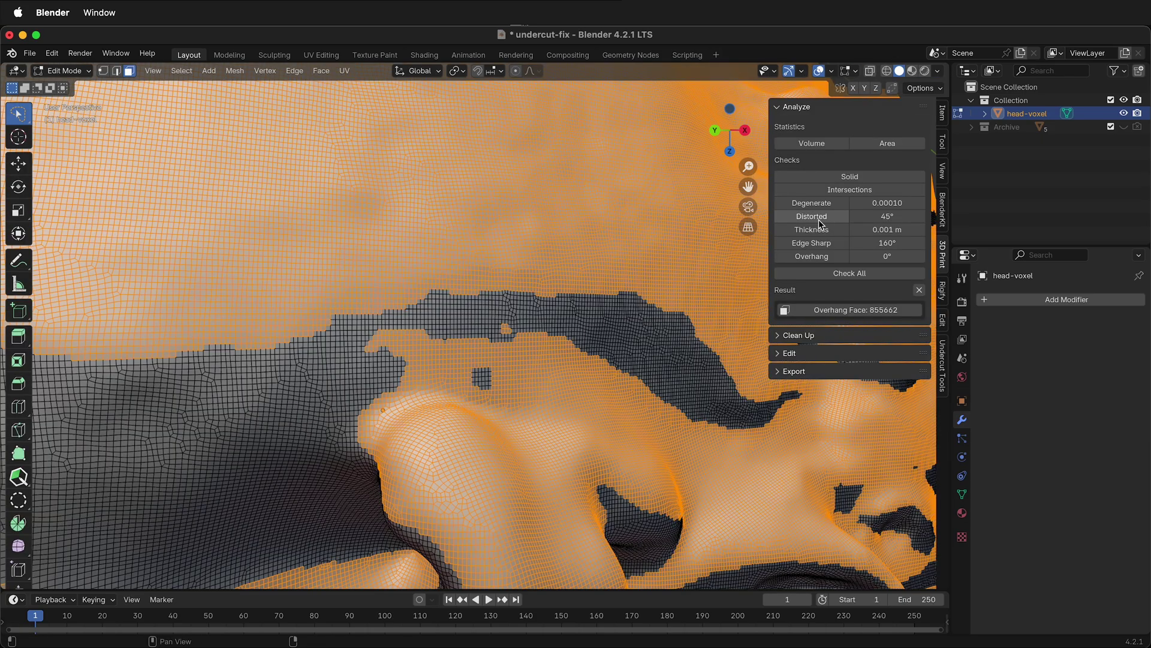
middle_click_drag(479, 356, 460, 358)
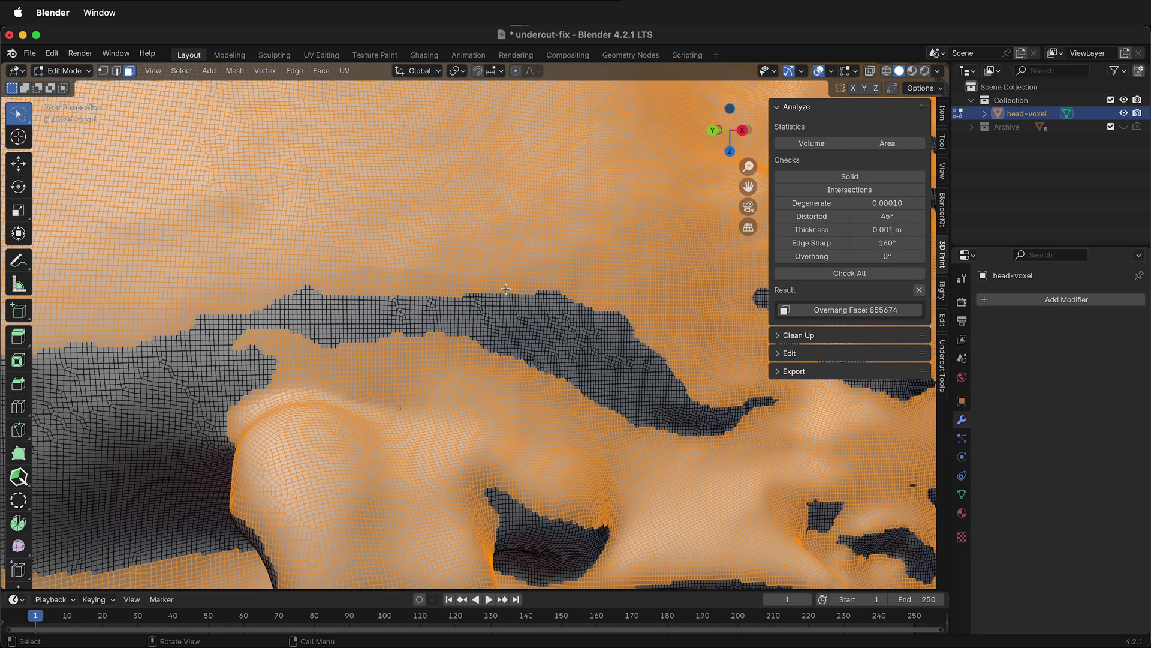
Select the whole head mesh and rotate it by 90° in the front orthographic view.
middle_click_drag(593, 313, 552, 332)
scroll(546, 334, "down", 7)
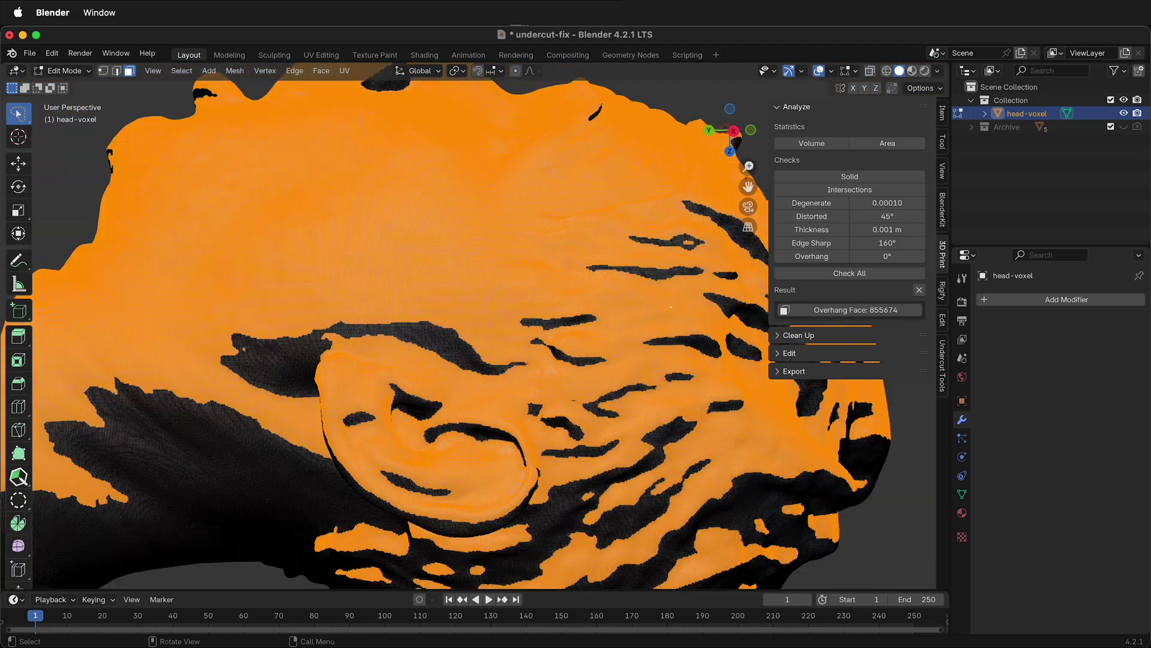
scroll(587, 356, "down", 3)
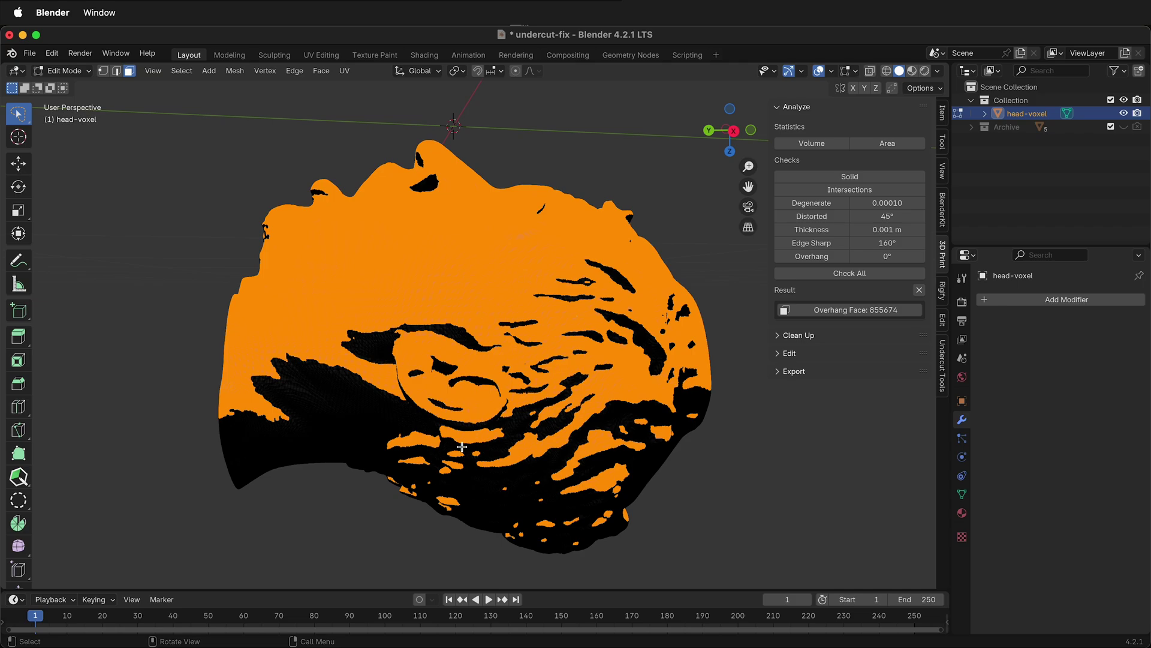
middle_click_drag(371, 236, 459, 240, "shift")
scroll(538, 391, "down", 2)
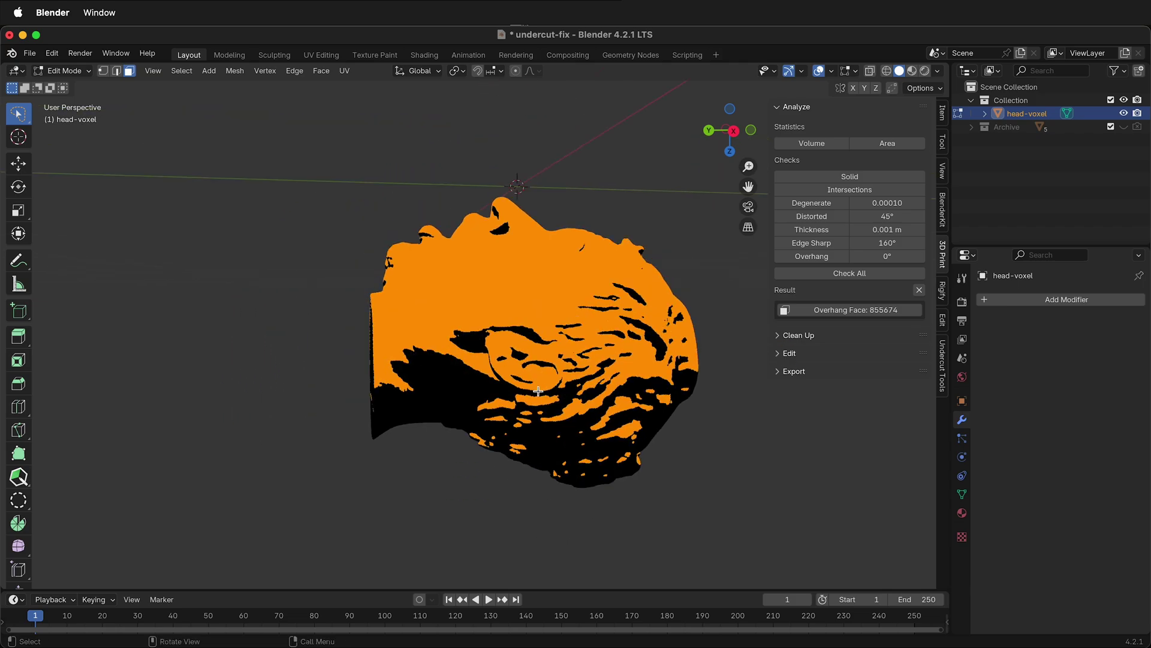
middle_click_drag(538, 391, 698, 229)
key("a")
left_click(746, 131)
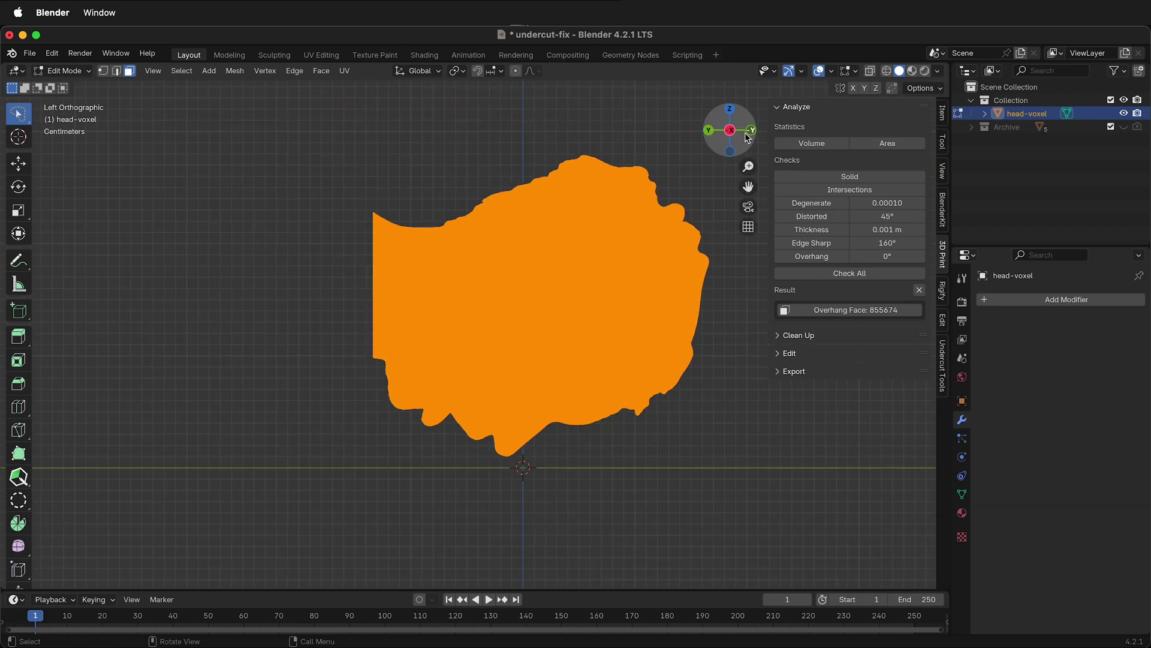
left_click(754, 131)
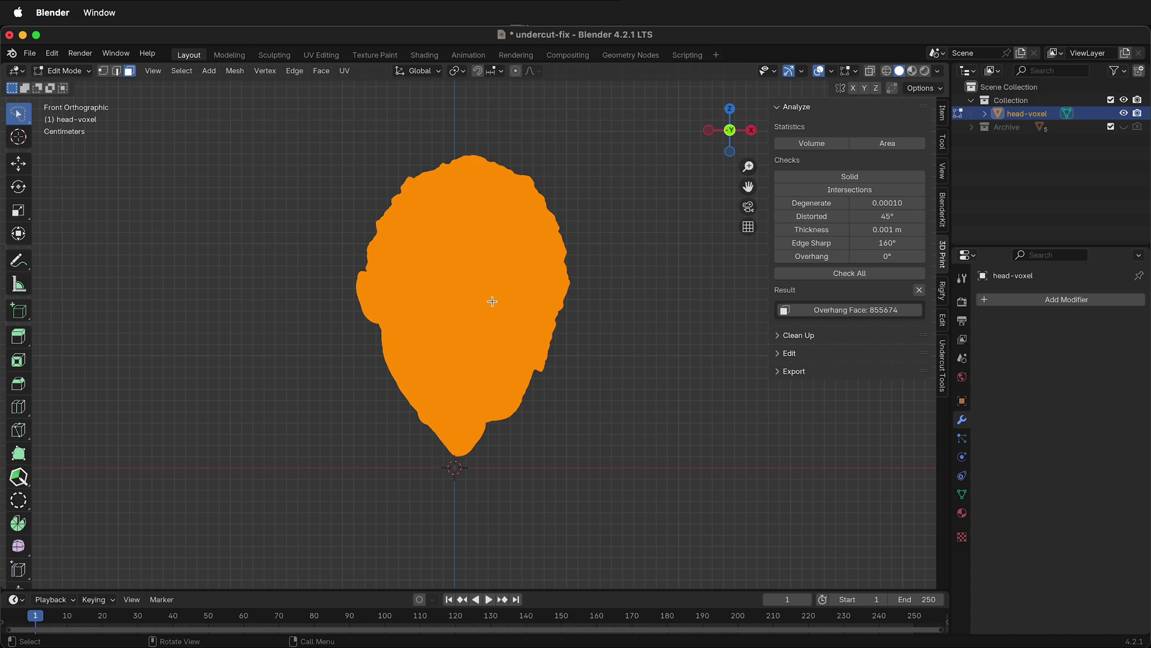
type("r")
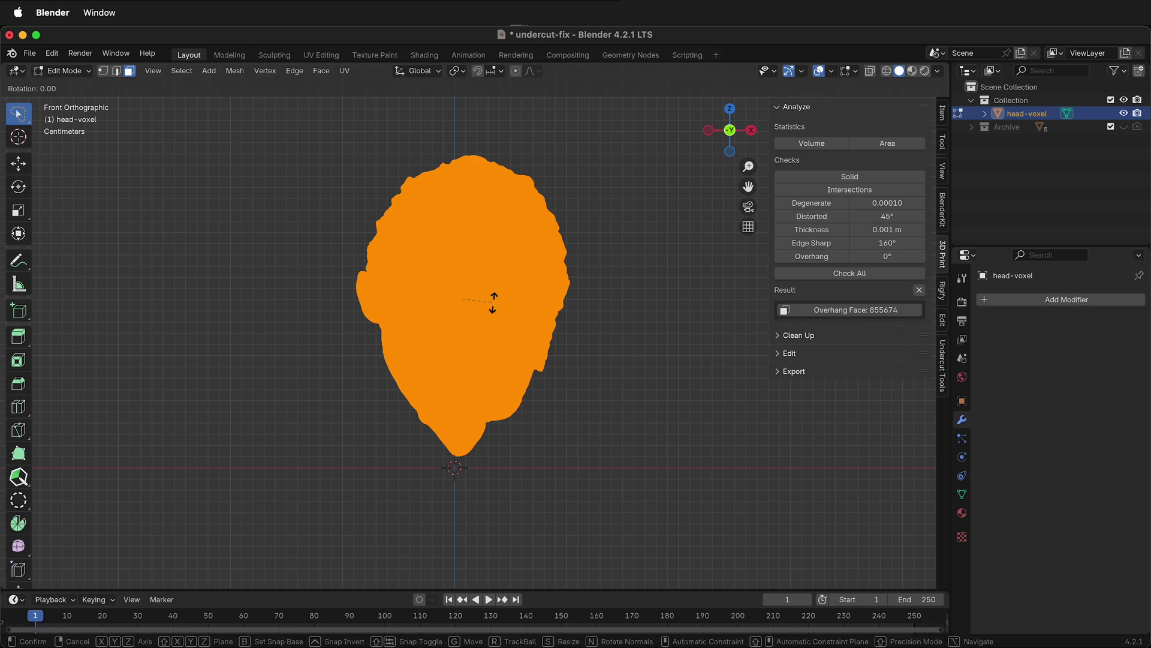
type("90")
key("Return")
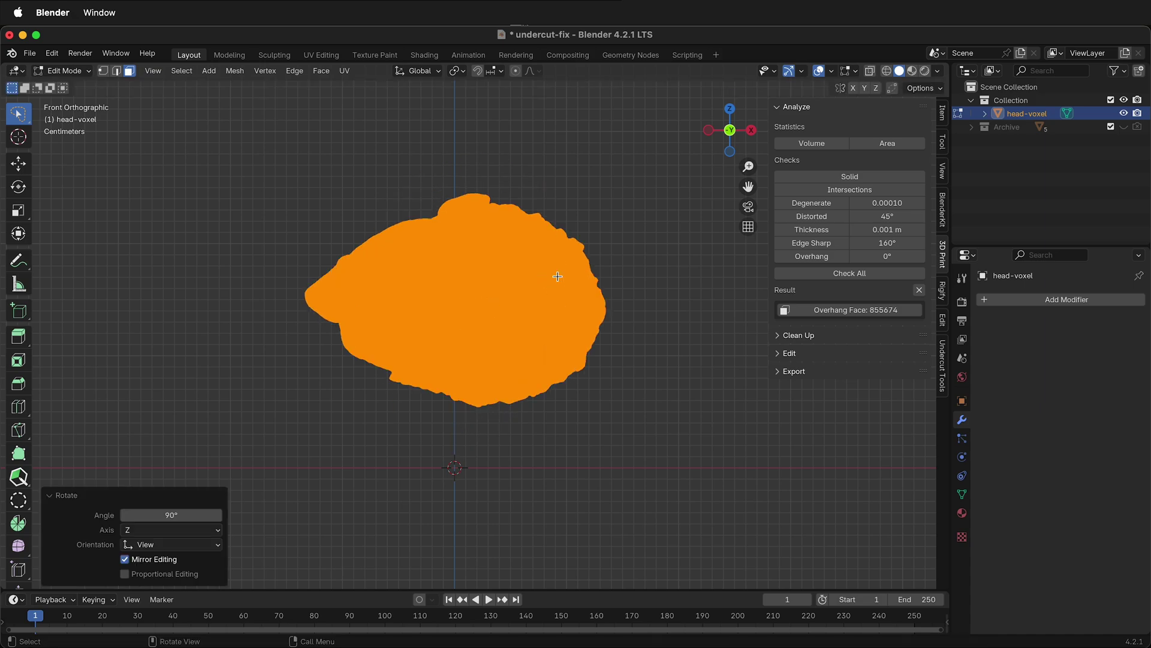
Rerun the overhang check on the rotated head, select the flagged faces and examine the area around the ear.
left_click(830, 255)
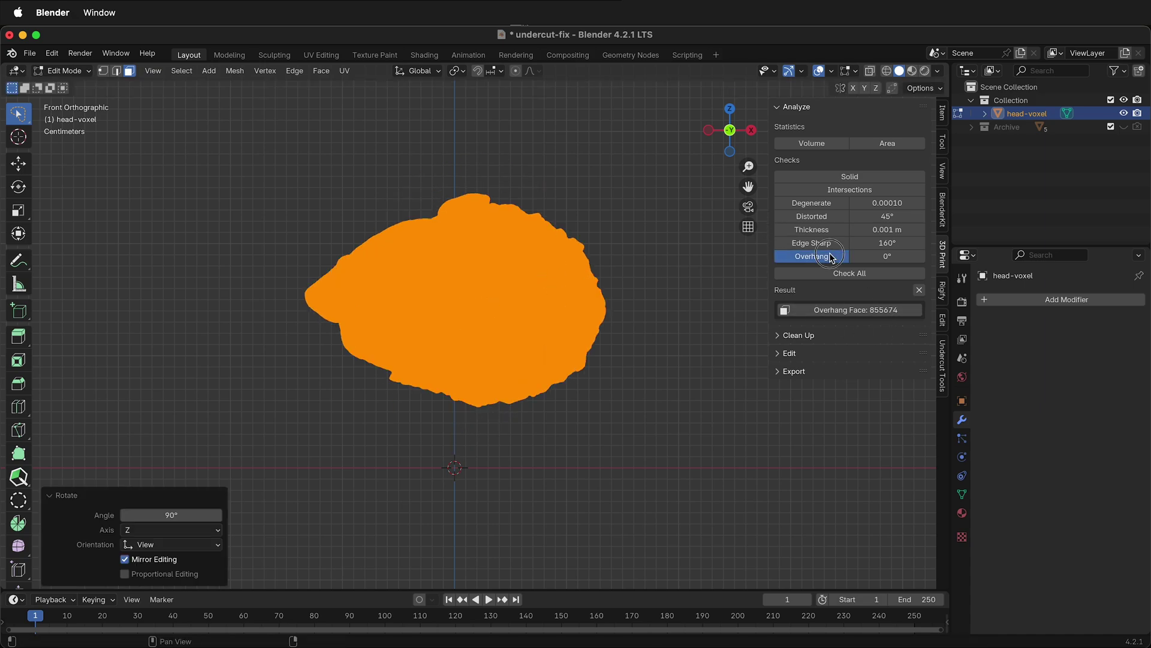
left_click(854, 310)
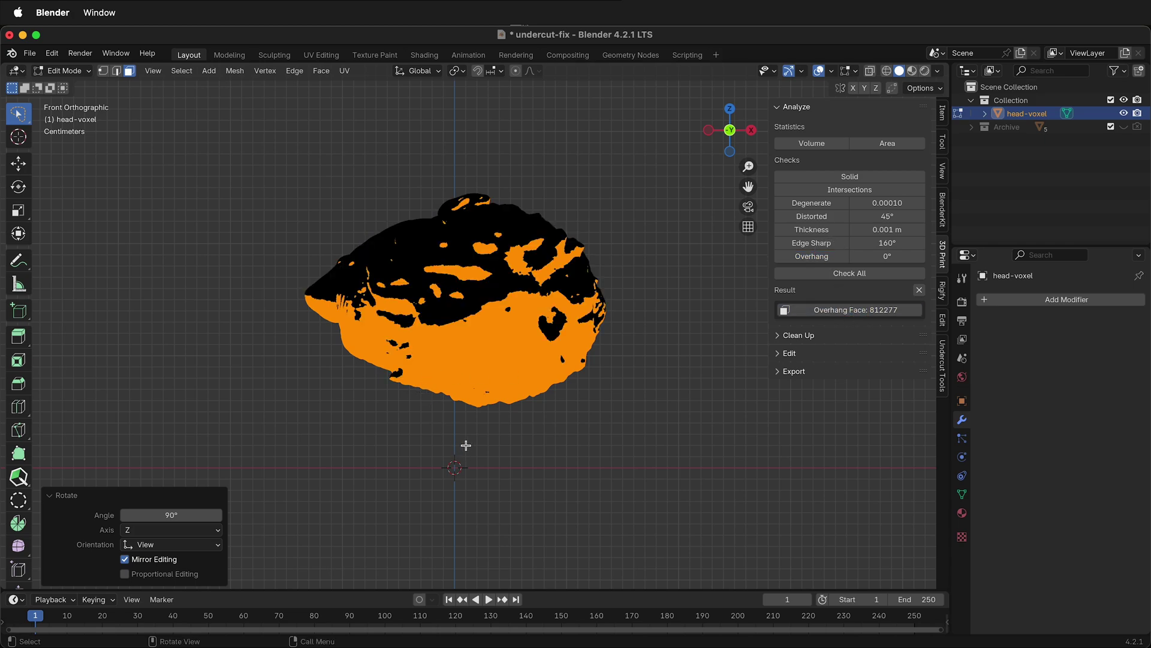
middle_click_drag(466, 445, 602, 330)
scroll(522, 396, "down", 4)
scroll(527, 391, "up", 4)
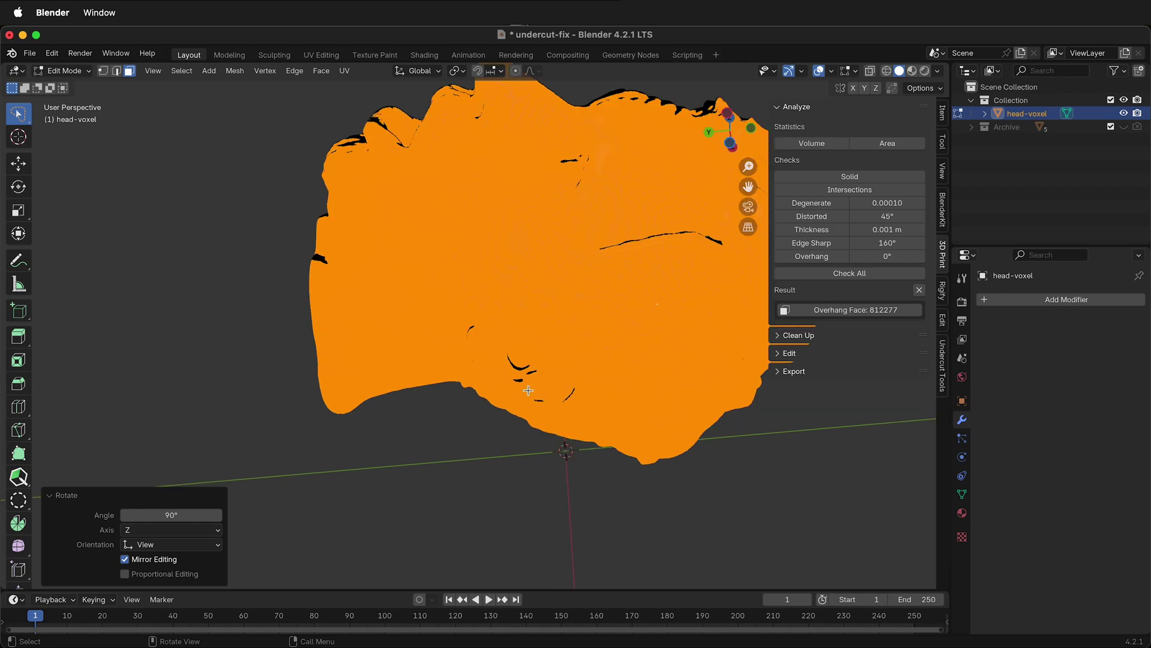
scroll(528, 393, "up", 3)
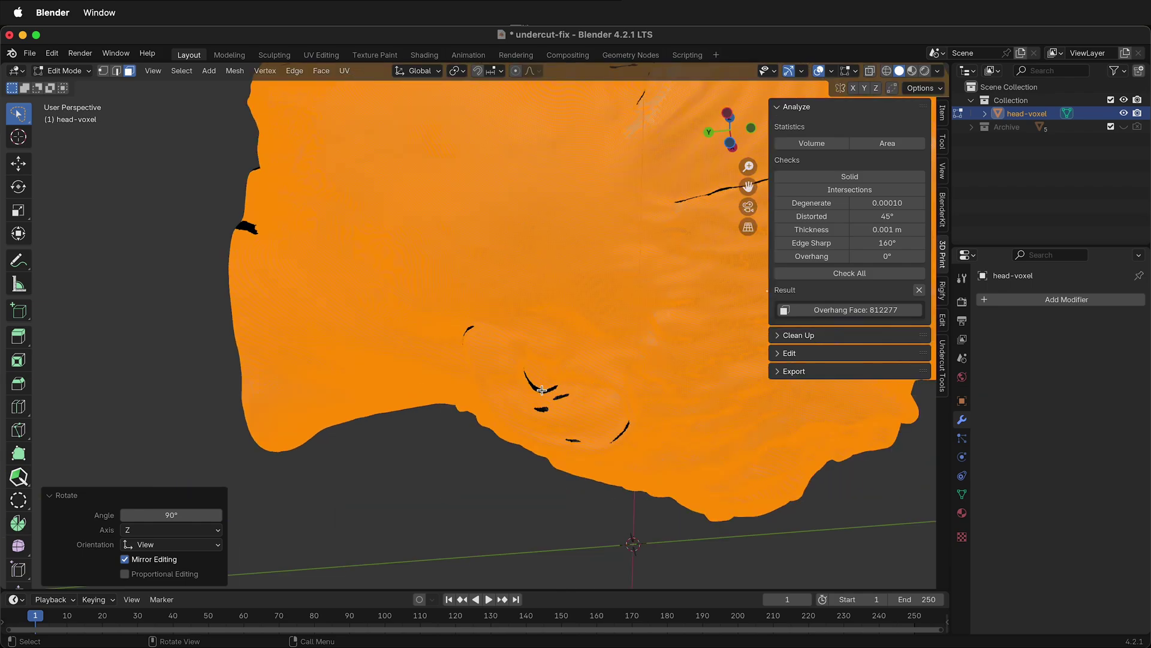
middle_click_drag(541, 390, 544, 293)
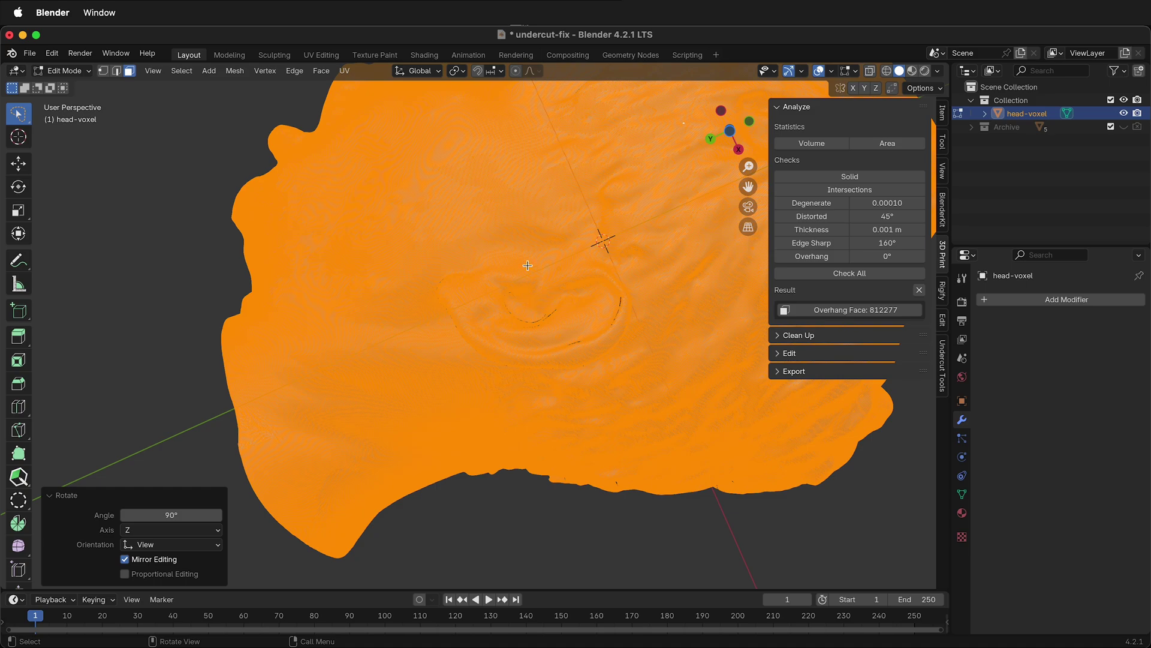
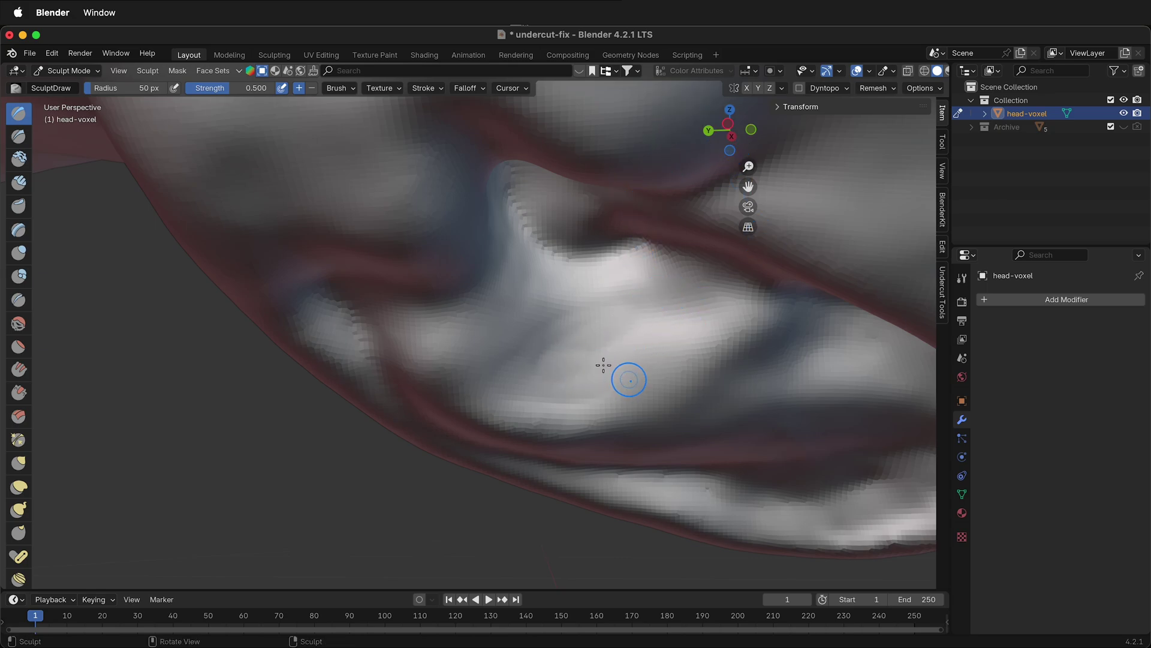
Refresh the overhang selection, sculpt over the small patch inside the ear near its outer fold, and rerun the overhang check.
key("Tab")
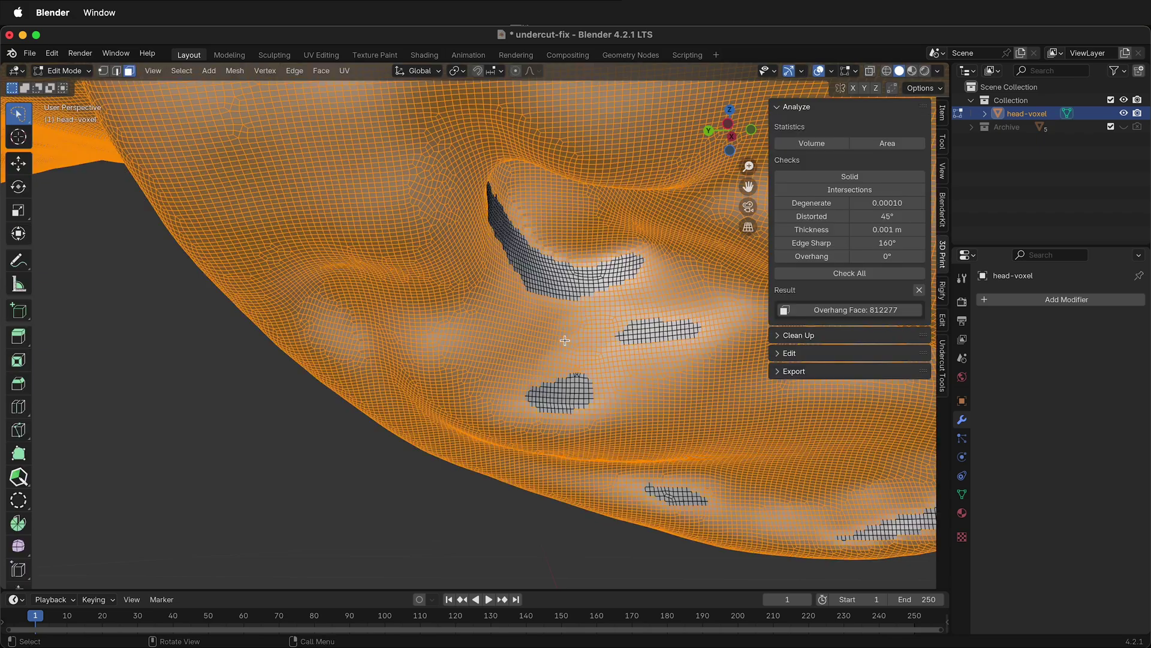
left_click(815, 308)
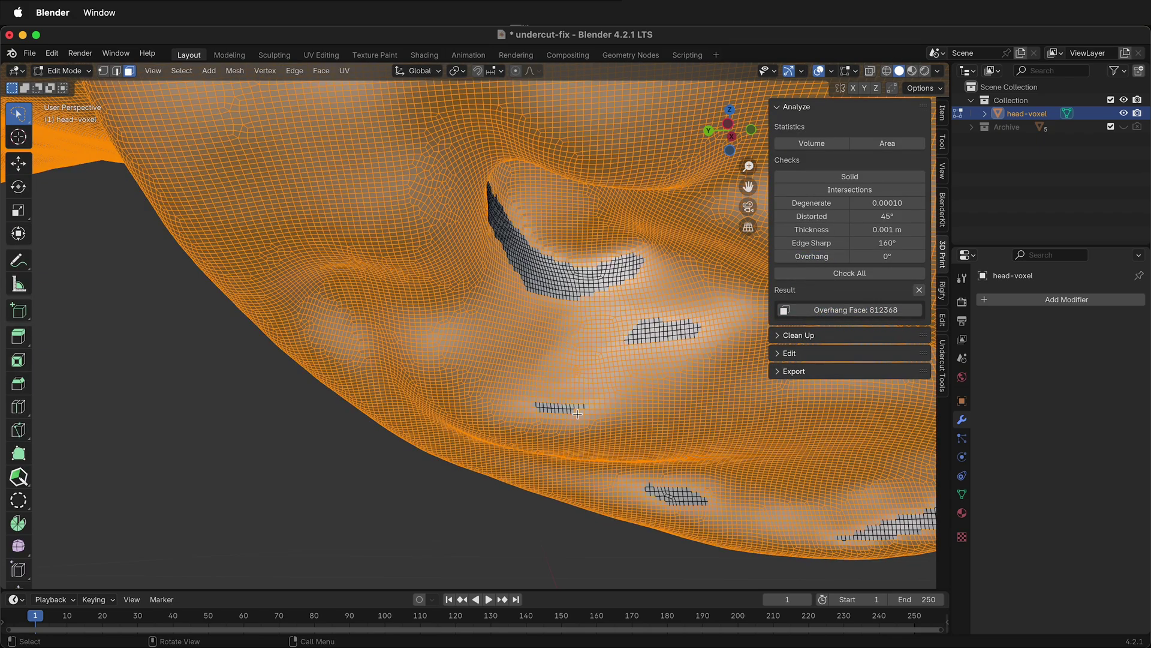
key("Tab")
left_click_drag(593, 406, 523, 415)
key("Tab")
left_click(831, 273)
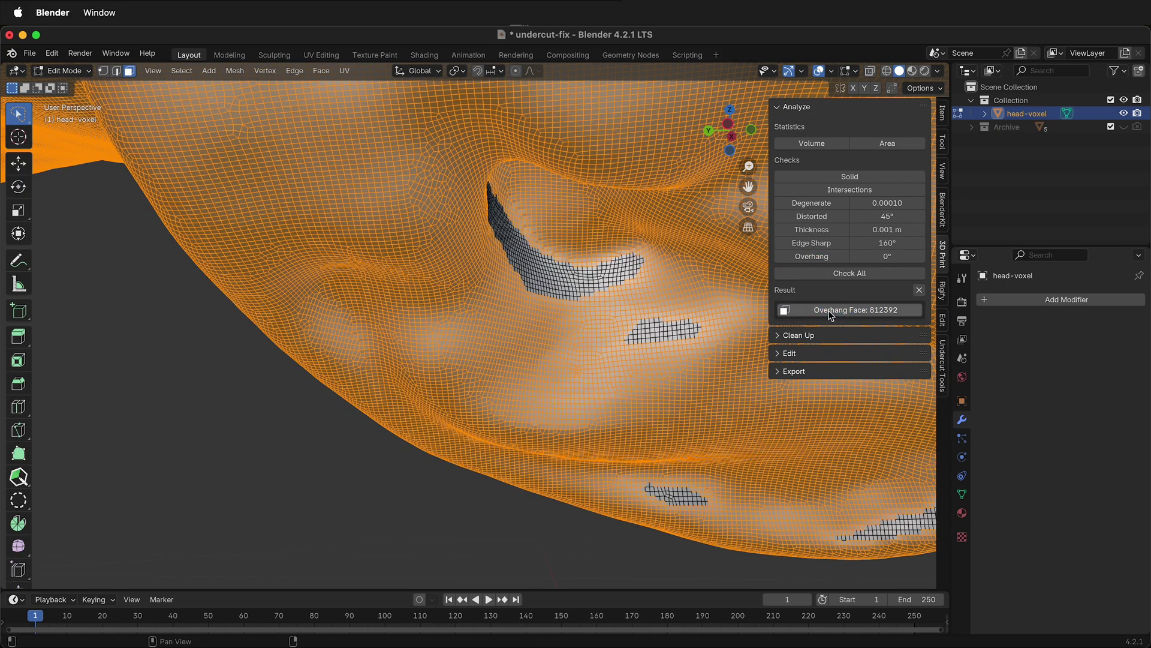
Sculpt over the elongated undercut patch just below the large curved band in the ear and select the rechecked overhang faces.
key("Tab")
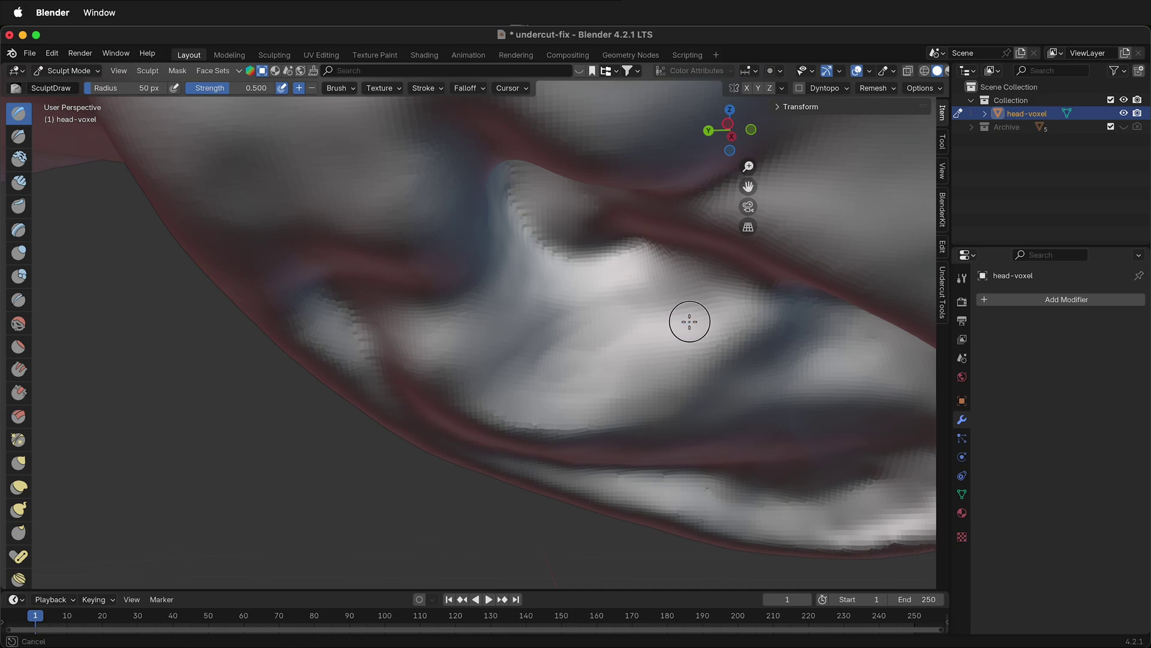
mouse_move(689, 322)
left_mouse_down()
mouse_move(650, 358)
mouse_move(664, 358)
mouse_move(654, 314)
mouse_move(699, 307)
mouse_move(623, 338)
mouse_move(615, 354)
mouse_move(583, 355)
left_mouse_up()
key("Tab")
left_click(842, 273)
left_click(818, 311)
Sculpt over what remains of the elongated inner-ear patch, rerunning the overhang check with its faces selected after each pass.
key("Tab")
key("Tab")
left_click(818, 261)
left_click(822, 313)
key("Tab")
key("Tab")
left_click(819, 261)
left_click(819, 257)
left_click(840, 309)
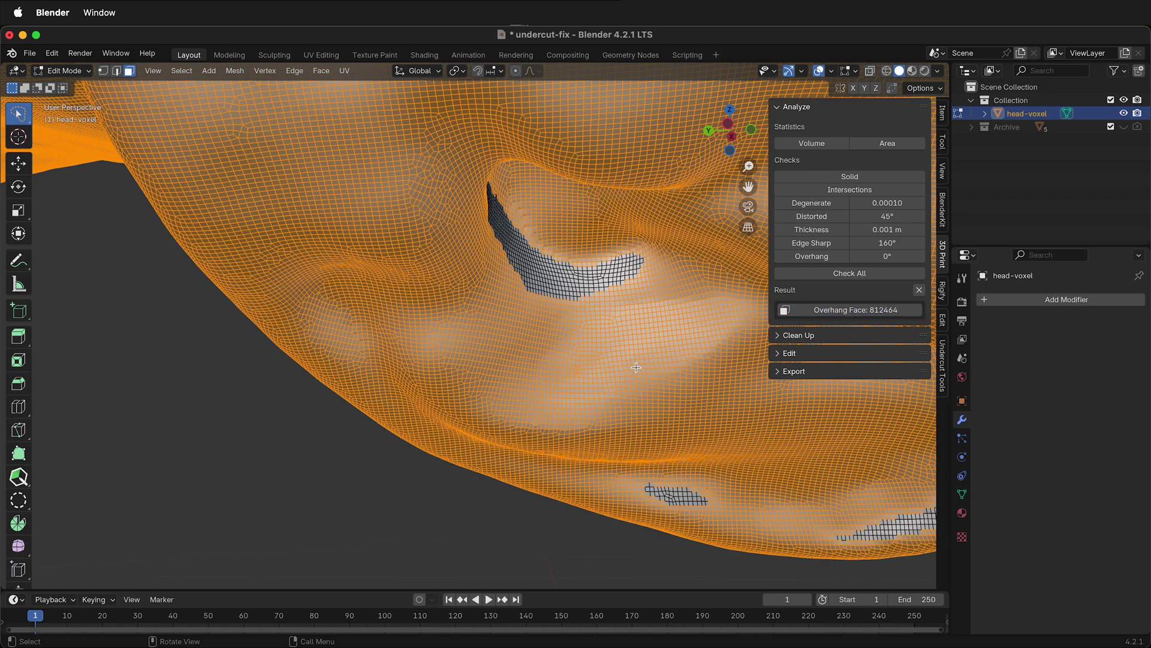
Sculpt over the small undercut patch on the ear's outer rim and rerun the overhang check with its faces selected.
middle_click_drag(635, 367, 627, 357)
mouse_move(426, 125)
middle_mouse_down()
mouse_move(385, 114)
mouse_move(455, 110)
mouse_move(434, 120)
middle_mouse_up()
scroll(705, 400, "up", 5)
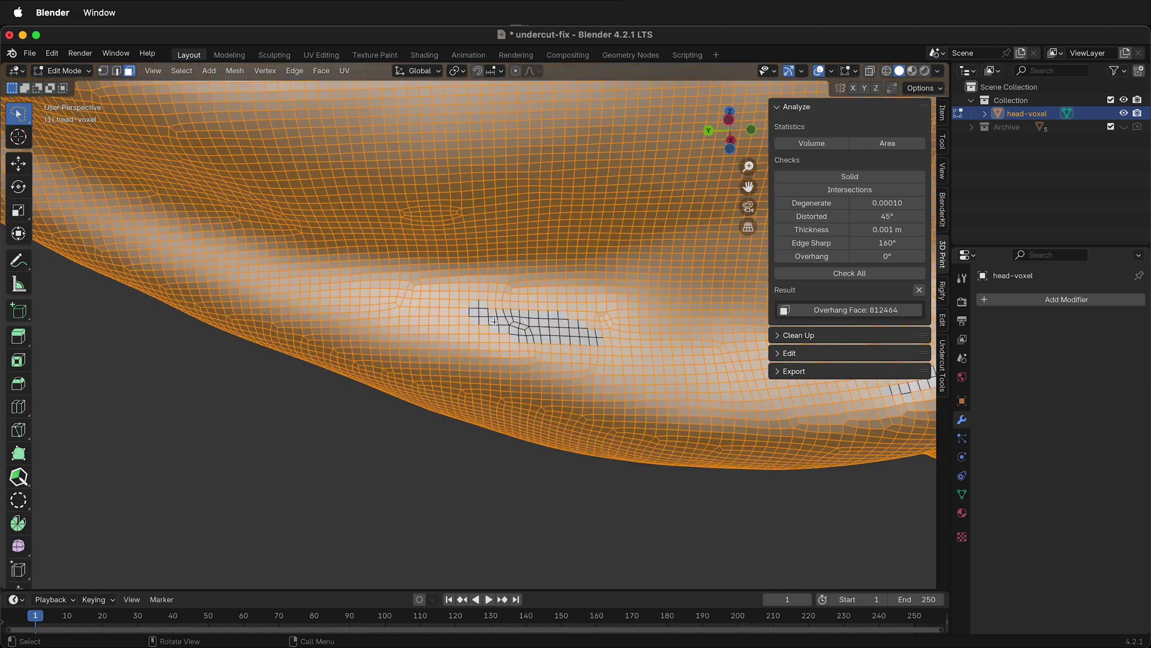
key("ctrl+Tab")
scroll(582, 320, "down", 3)
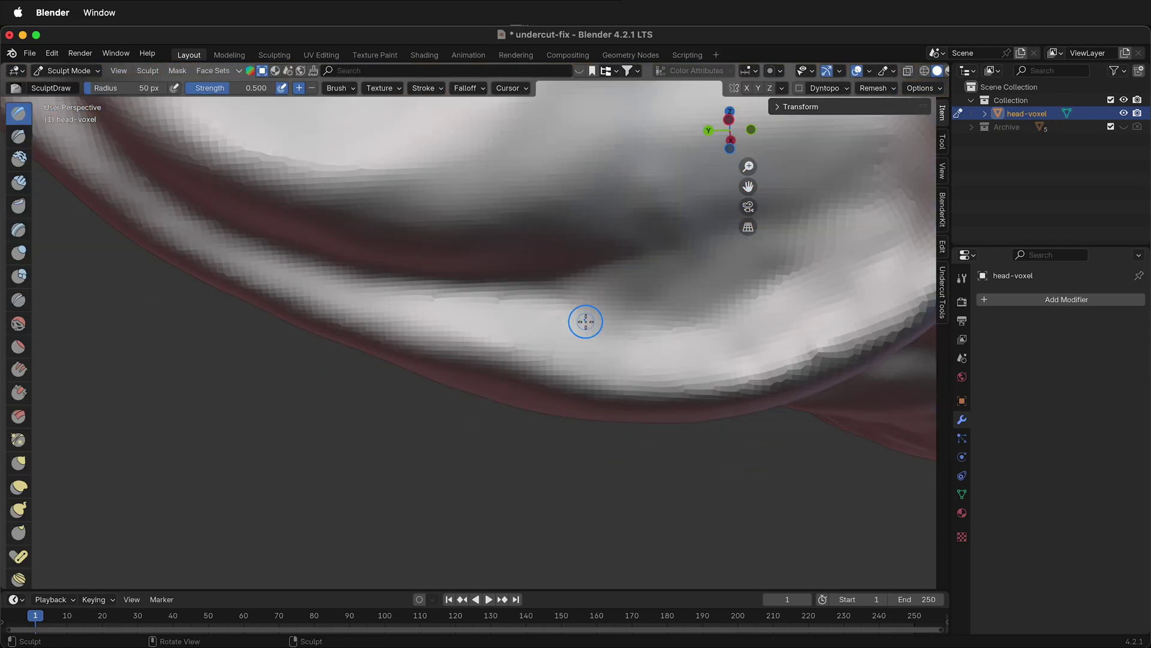
mouse_move(584, 323)
left_mouse_down()
mouse_move(430, 303)
mouse_move(567, 358)
mouse_move(478, 326)
mouse_move(513, 347)
mouse_move(641, 327)
left_mouse_up()
key("Tab")
left_click(825, 256)
left_click(830, 310)
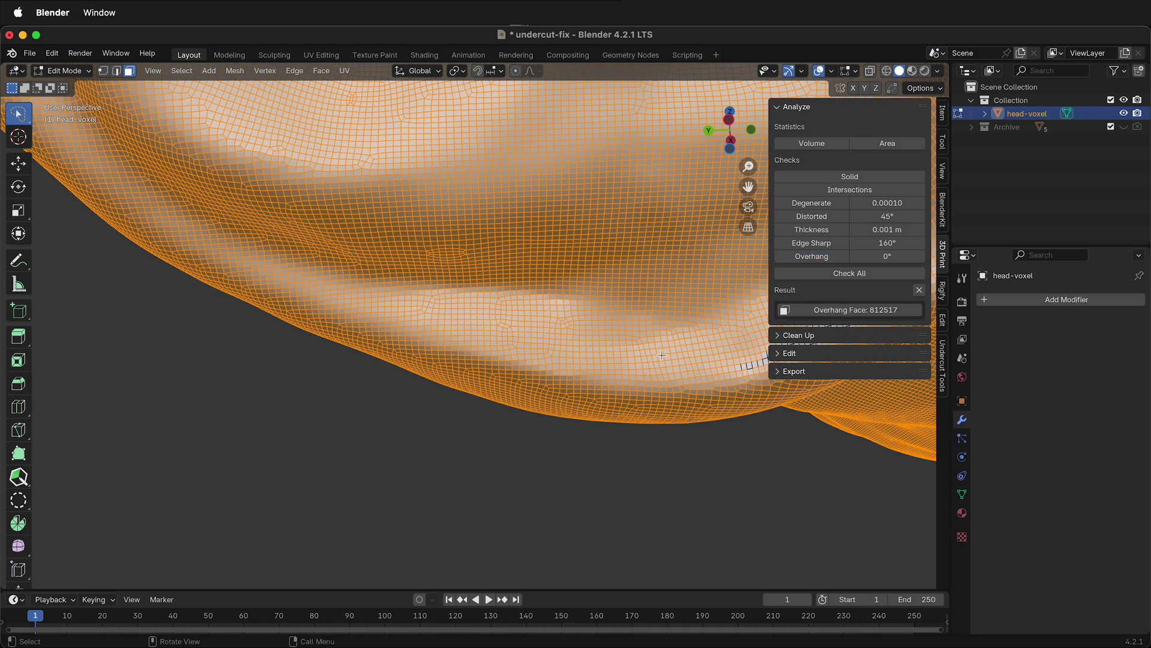
Make a first sculpting pass over the long undercut strip at the curved end of the ear rim and refresh the overhang selection.
mouse_move(743, 315)
middle_mouse_down()
mouse_move(698, 300)
mouse_move(736, 313)
middle_mouse_up()
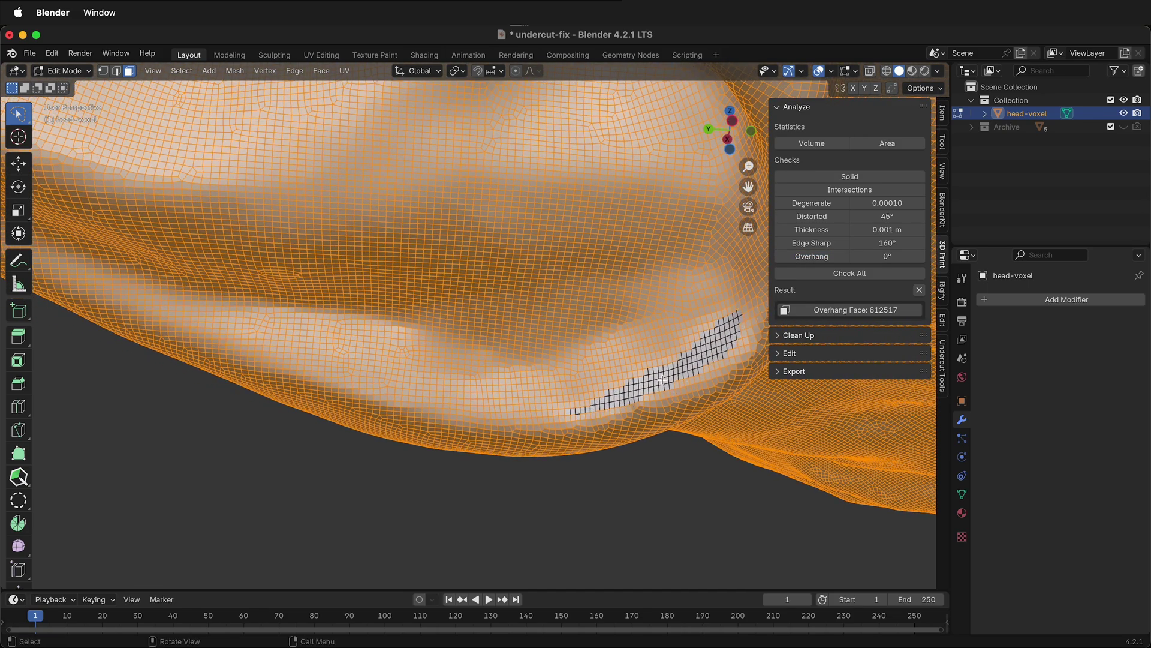
key("ctrl+Tab")
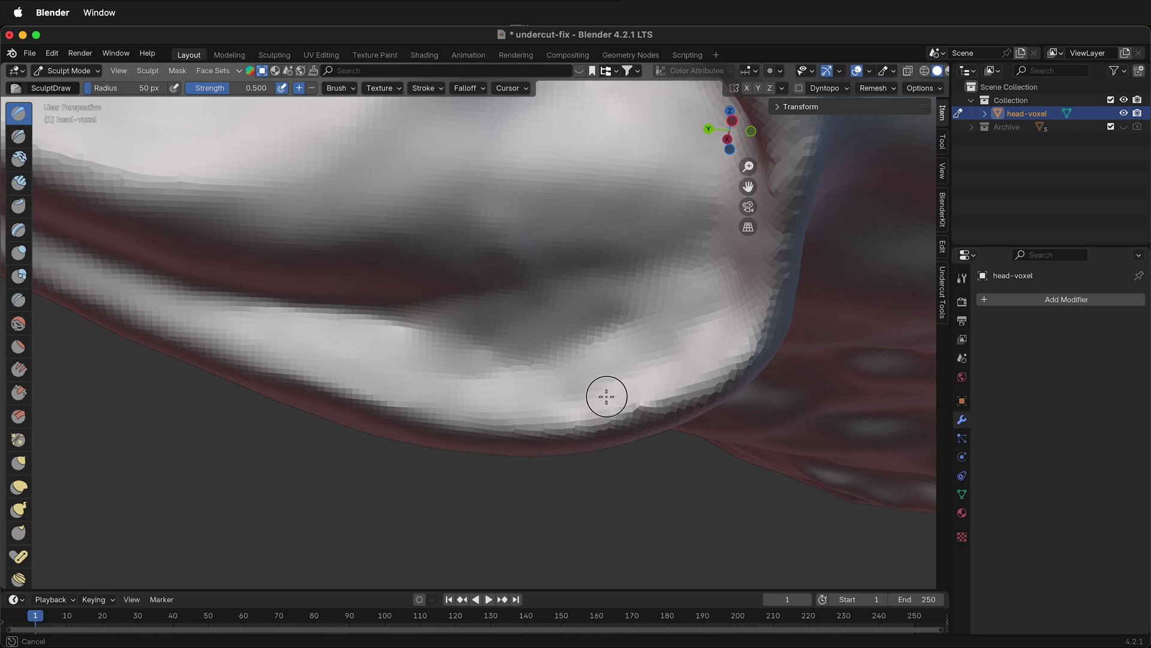
mouse_move(570, 392)
left_mouse_down()
mouse_move(653, 345)
mouse_move(623, 348)
mouse_move(629, 327)
left_mouse_up()
key("Tab")
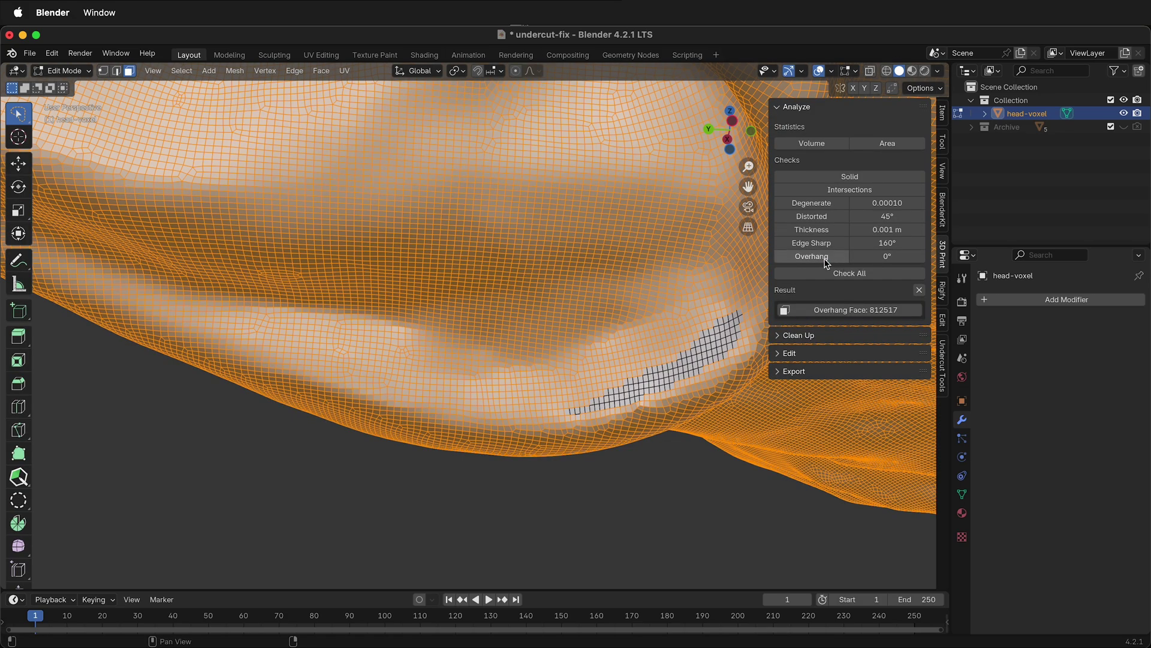
left_click(834, 311)
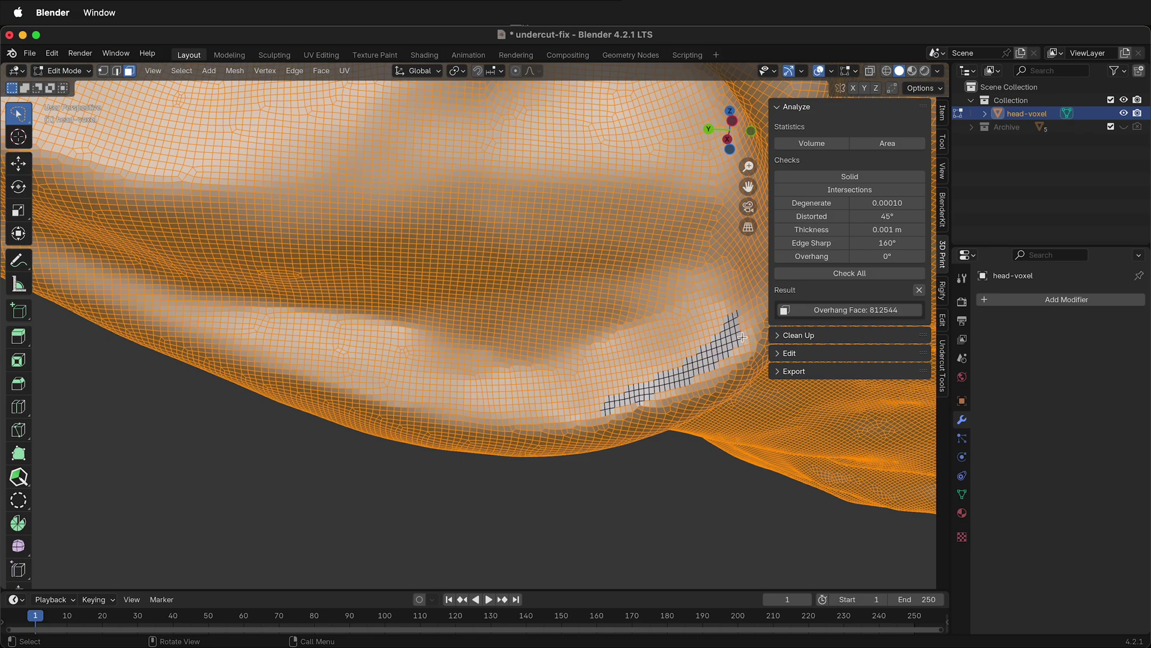
Build up the rim strip with two more full-length Draw strokes, rerunning the overhang check after each one.
key("Tab")
left_click_drag(752, 362, 597, 406)
key("Tab")
left_click(819, 260)
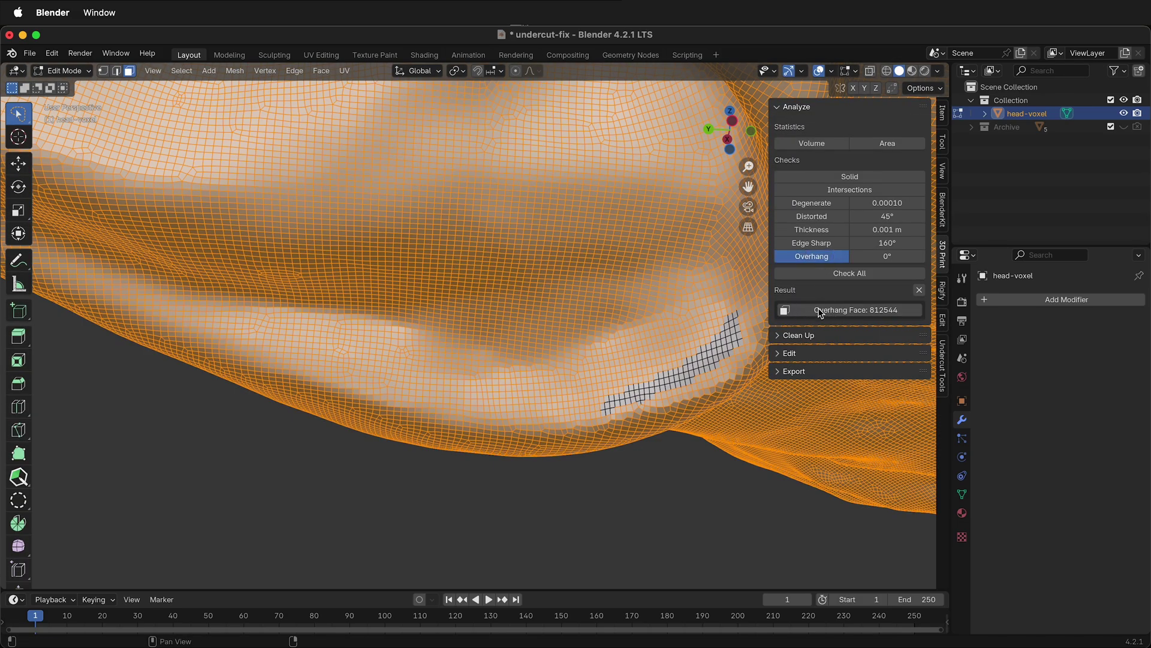
key("Tab")
left_click_drag(750, 304, 563, 401)
key("Tab")
left_click(809, 256)
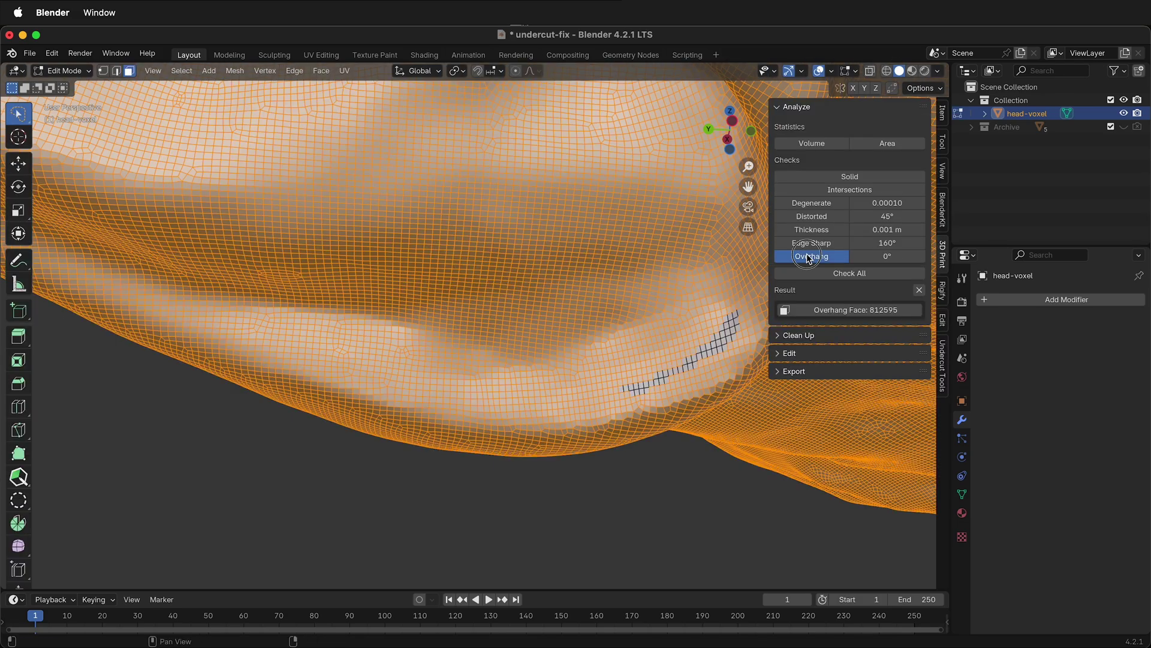
left_click(833, 311)
Draw over the upper end of the rim strip and recheck the overhangs.
key("Tab")
left_click_drag(769, 304, 682, 317)
key("Tab")
left_click(818, 259)
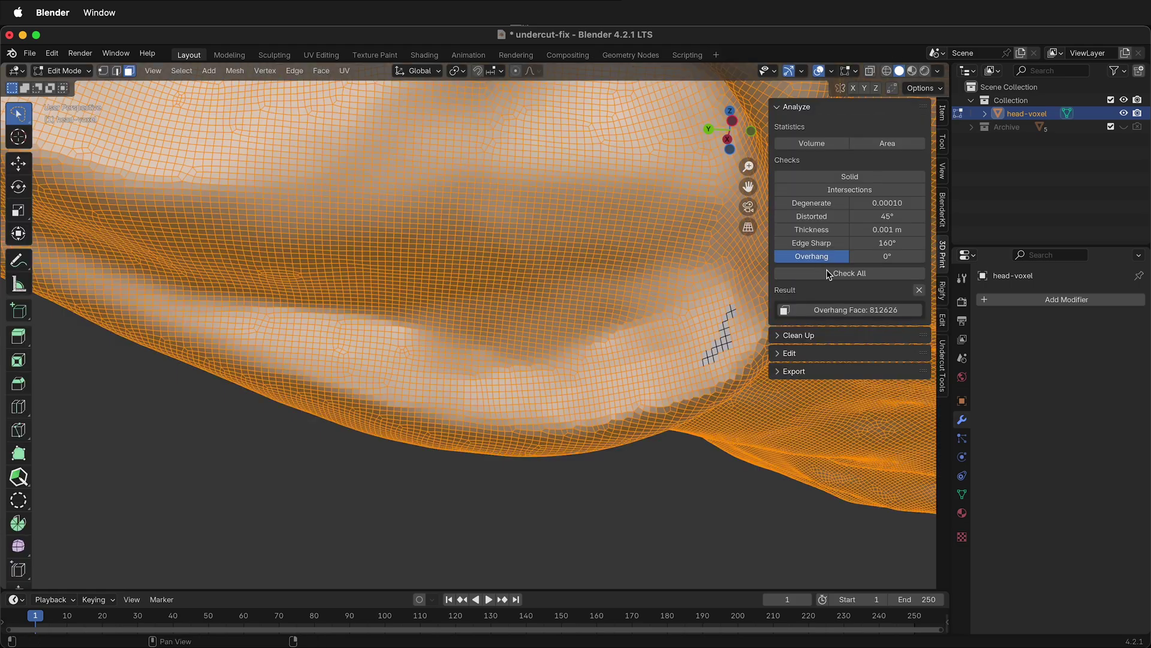
Add a second material slot to head-voxel and create a new material in it named undercut.
scroll(637, 366, "down", 6)
middle_click_drag(564, 271, 550, 298)
middle_click_drag(360, 275, 525, 318)
scroll(503, 287, "up", 5)
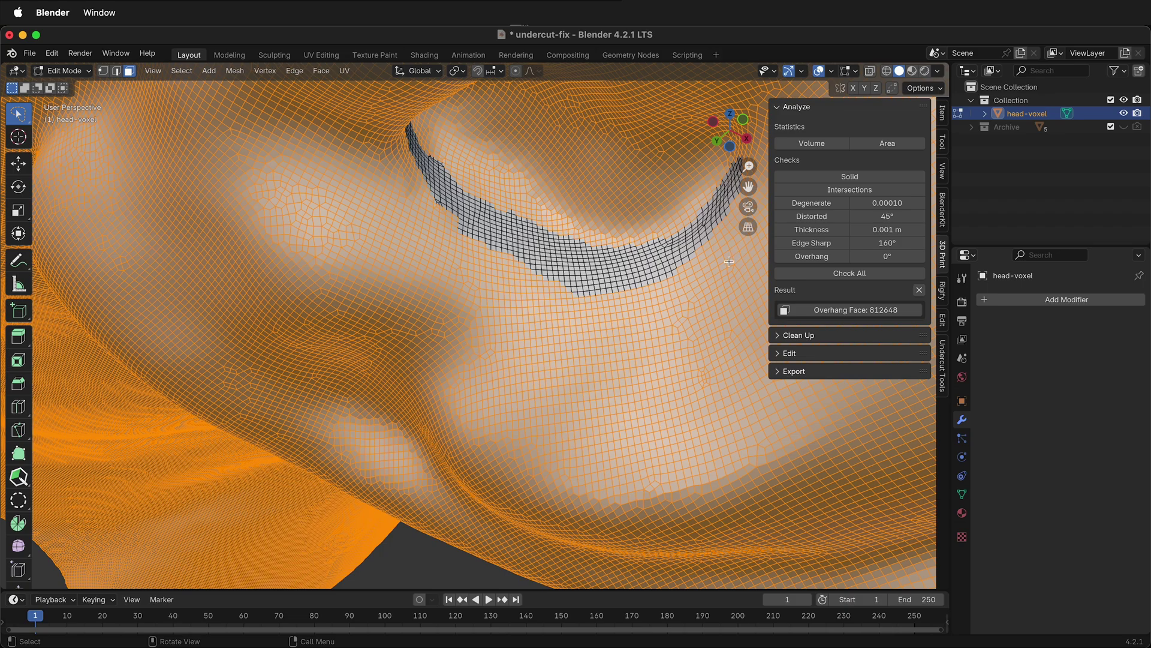
left_click(961, 514)
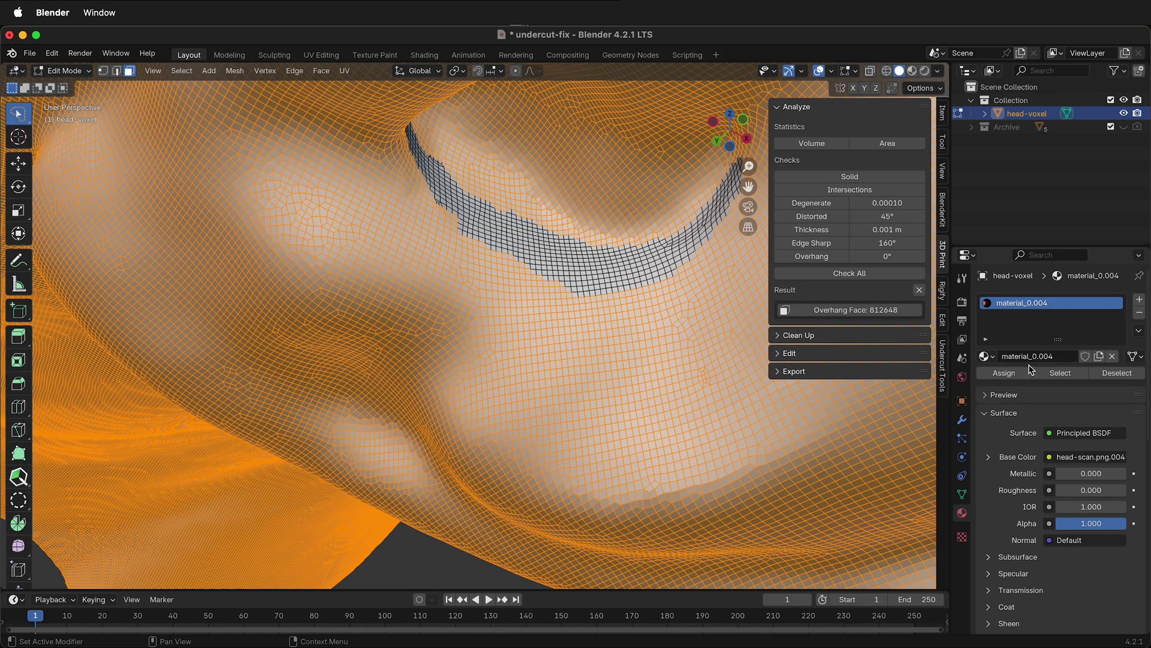
left_click(1139, 300)
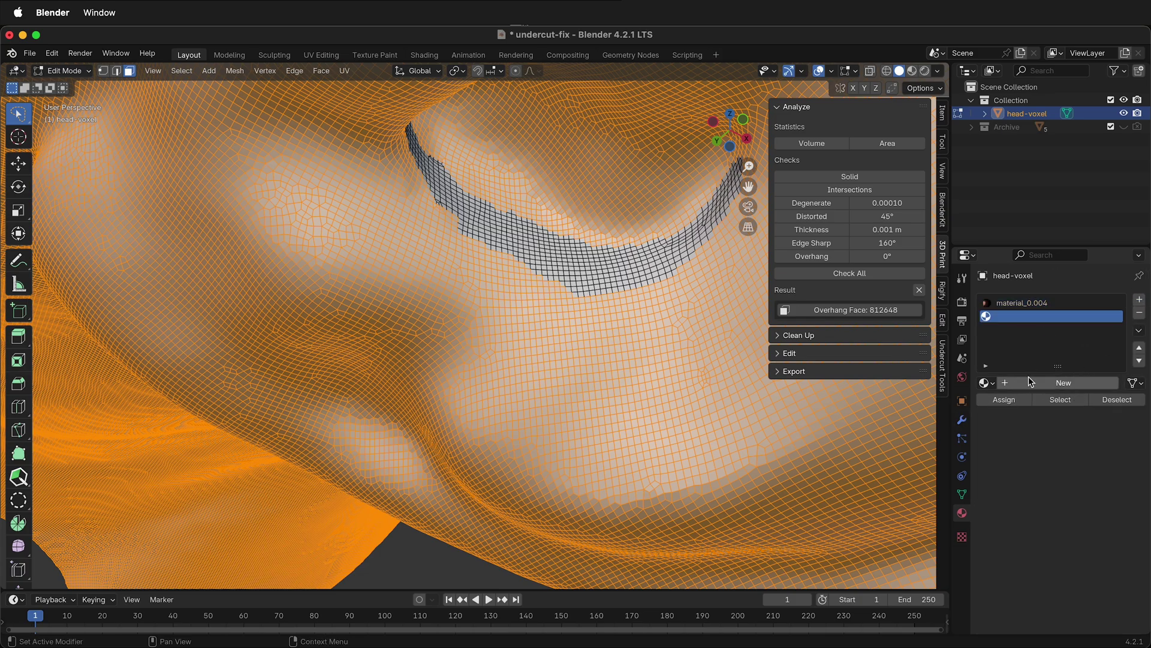
left_click(1030, 381)
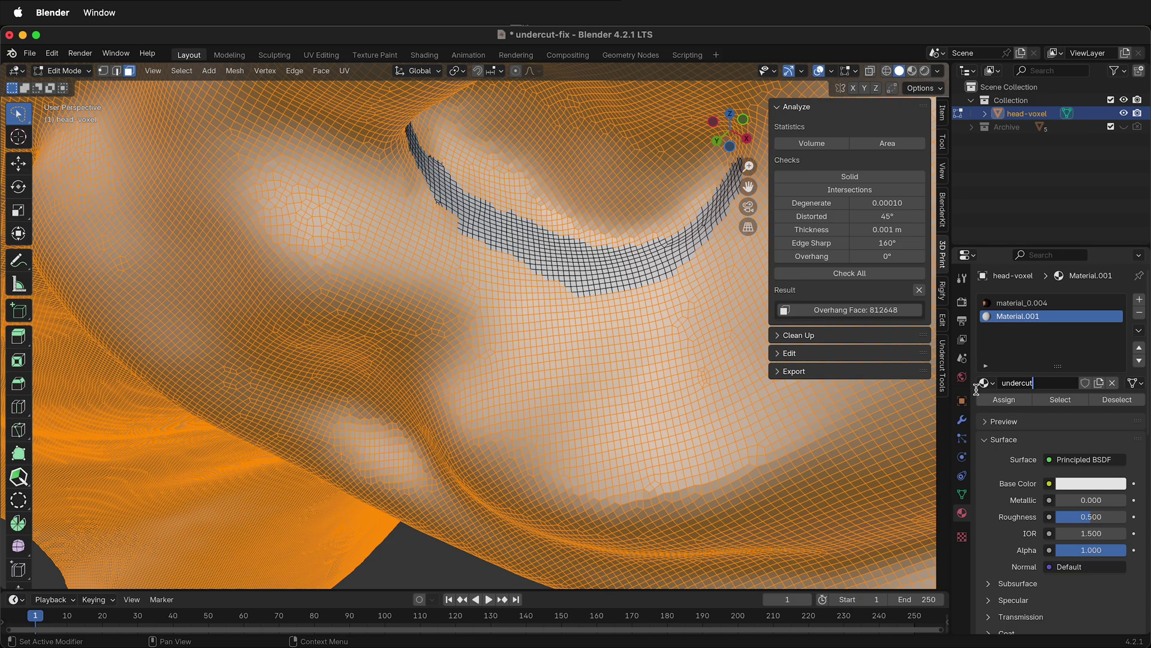
Set the undercut material's base color to bright yellow, assign it to the selected overhang faces and display the model in Material Preview.
left_click(1089, 487)
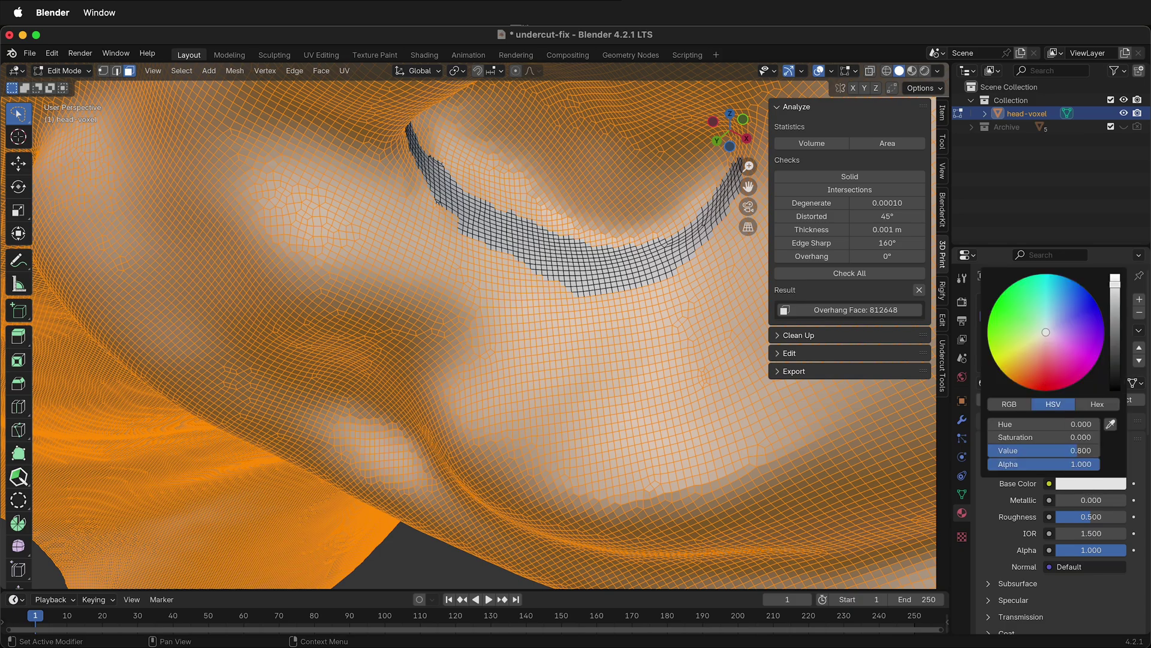
left_click(1001, 360)
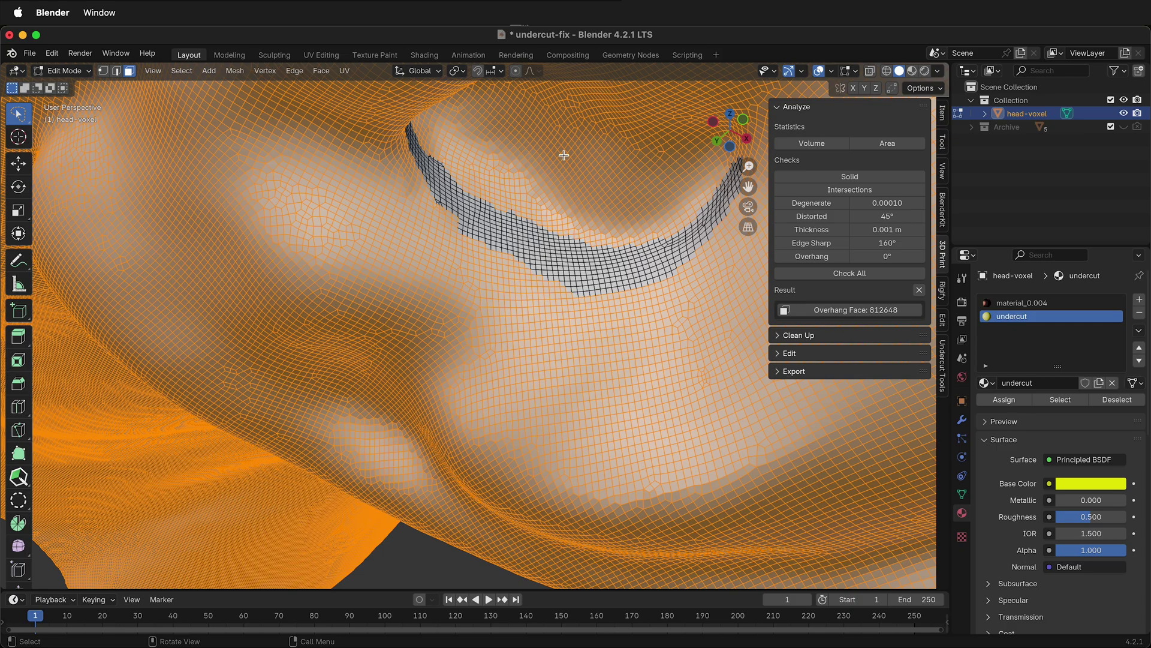
left_click(1015, 406)
left_click(913, 72)
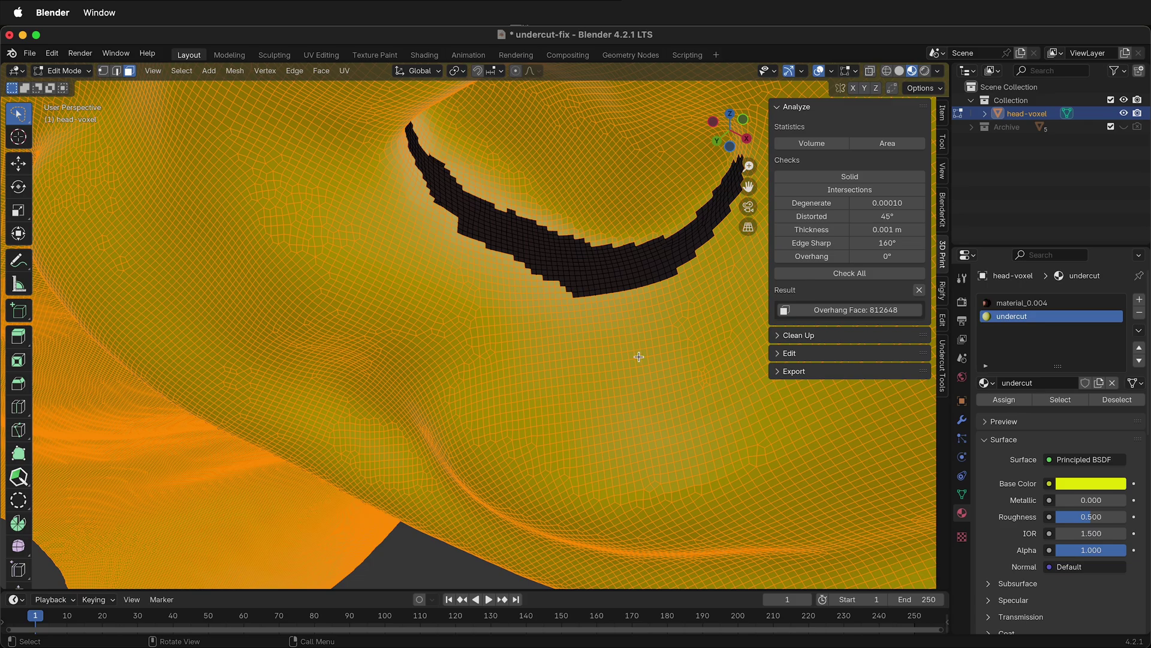
Sculpt along the dark undercut band in the hollow of the ear, guided by the material colors.
key("Tab")
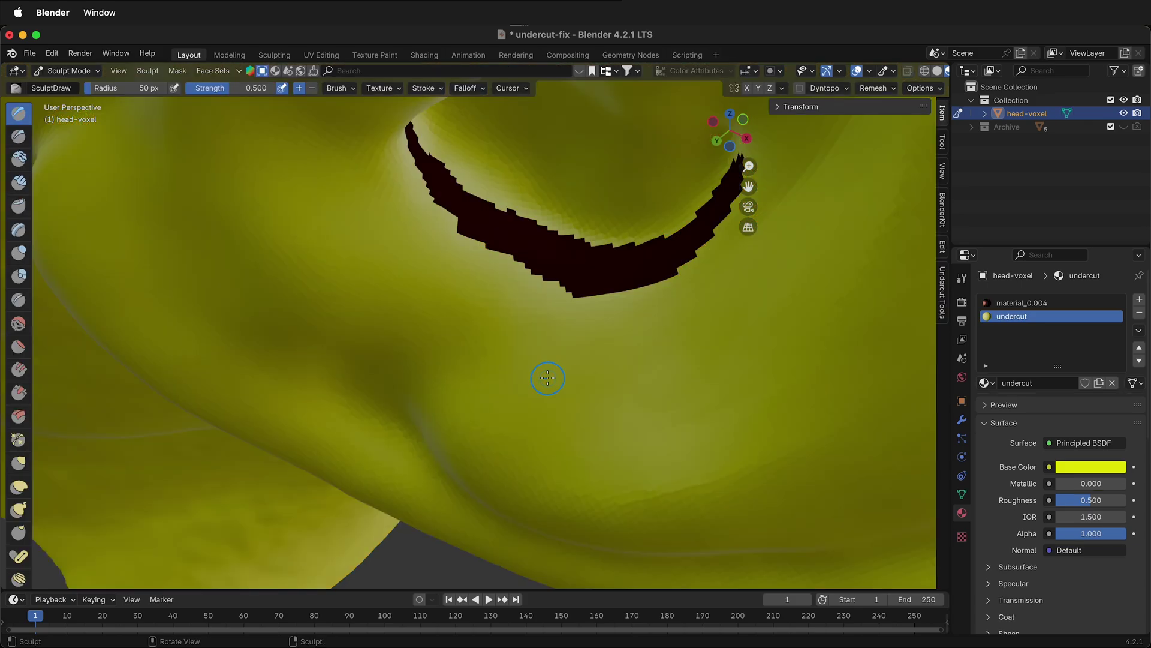
mouse_move(595, 329)
middle_mouse_down()
mouse_move(527, 314)
mouse_move(490, 277)
mouse_move(793, 428)
mouse_move(750, 354)
mouse_move(659, 287)
middle_mouse_up()
scroll(793, 427, "up", 4)
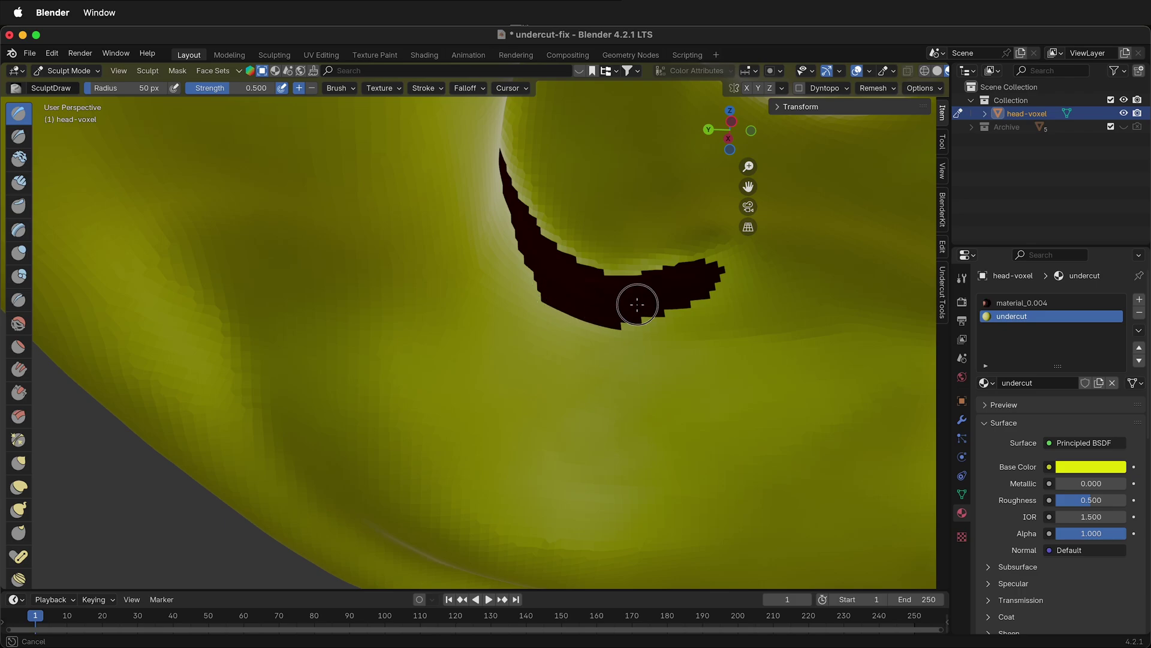
scroll(605, 299, "down", 4)
middle_click_drag(543, 278, 534, 275)
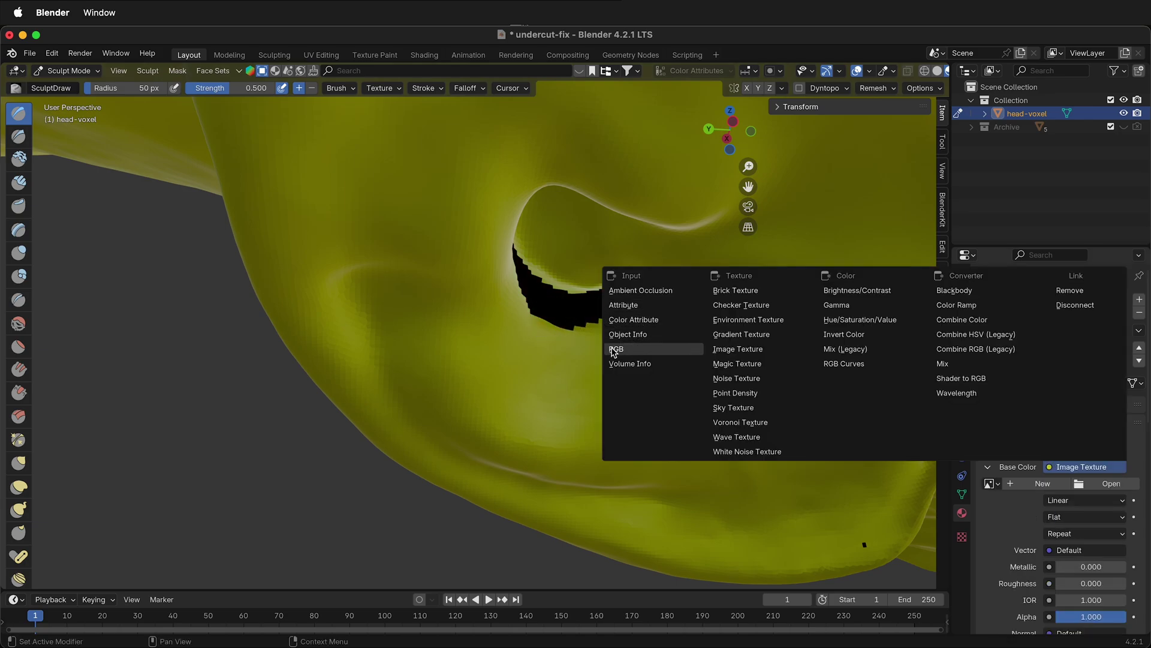
Replace the image base color of material_0.004 with an RGB color and set it to pale purple.
left_click(616, 349)
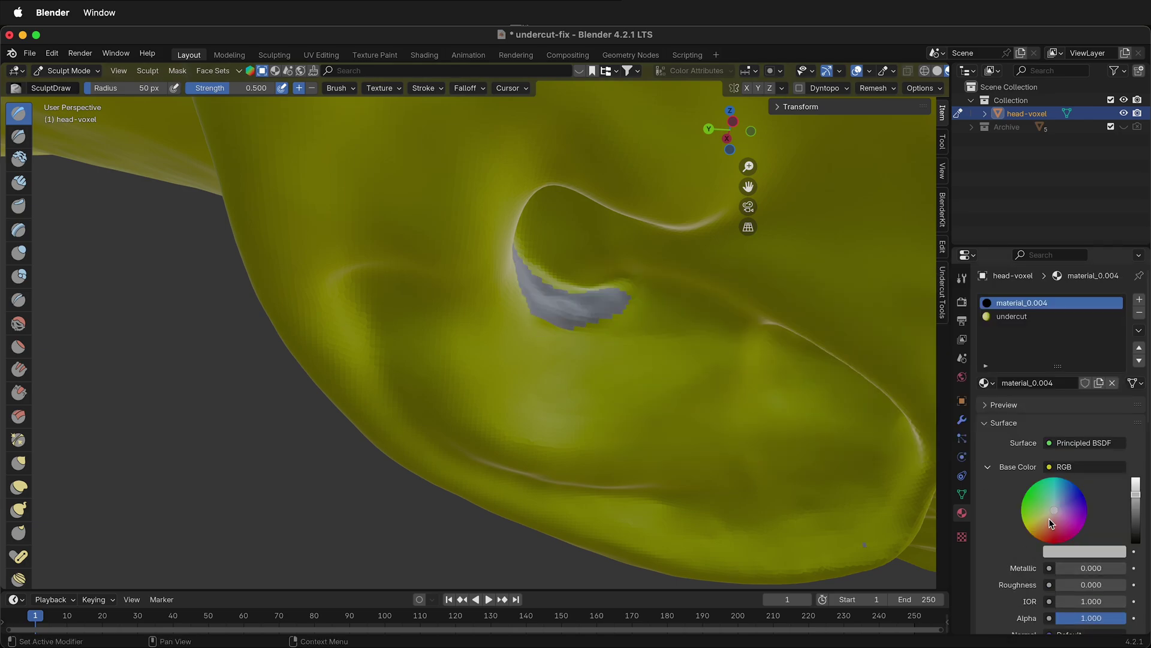
mouse_move(1049, 520)
left_mouse_down()
mouse_move(1065, 521)
mouse_move(1057, 513)
left_mouse_up()
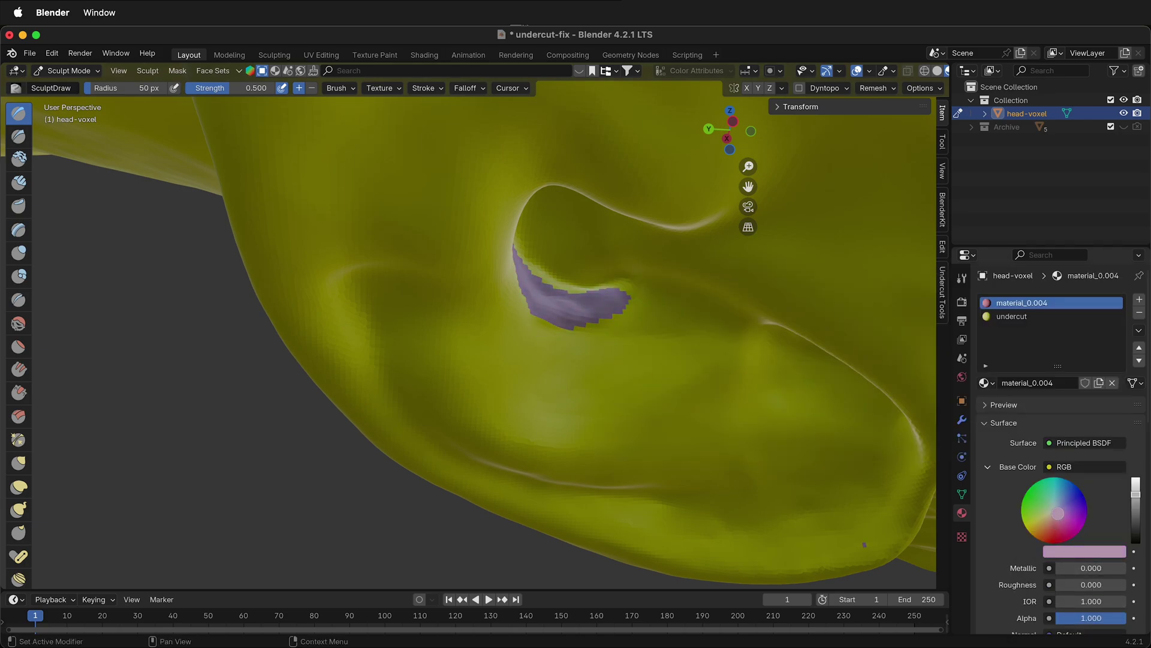
Sculpt over the purple undercut band in the ear hollow, working along its whole length from several angles.
mouse_move(627, 347)
middle_mouse_down()
mouse_move(545, 336)
mouse_move(371, 256)
mouse_move(684, 504)
mouse_move(530, 451)
mouse_move(286, 306)
middle_mouse_up()
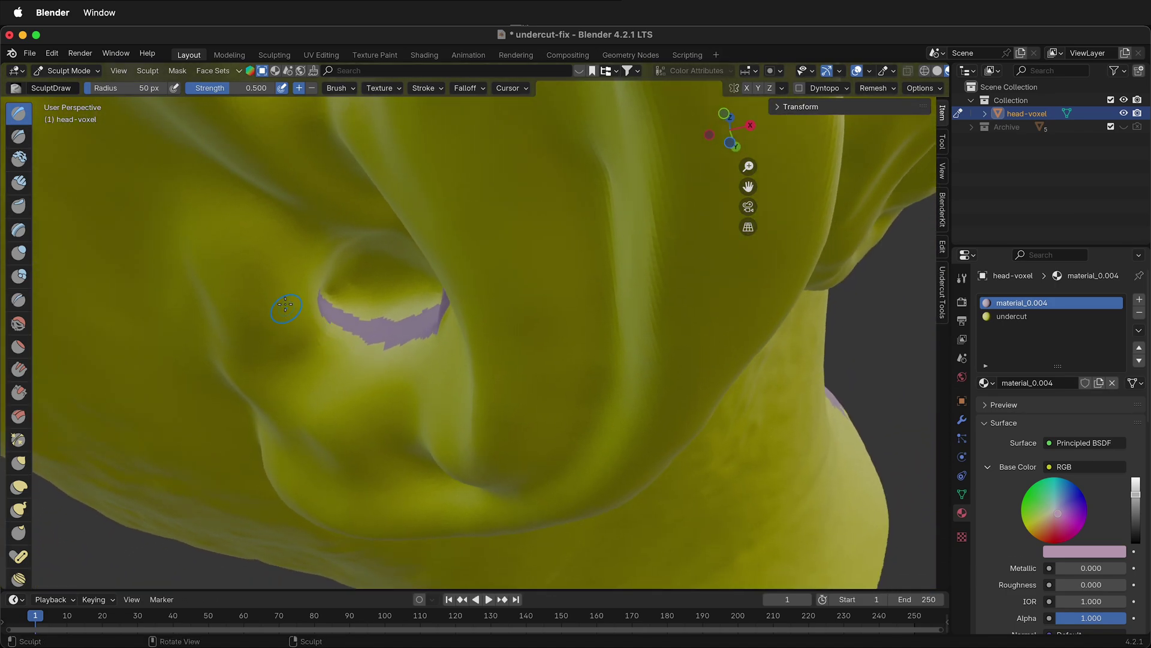
mouse_move(327, 295)
left_mouse_down()
mouse_move(319, 303)
mouse_move(324, 284)
mouse_move(311, 277)
mouse_move(346, 327)
mouse_move(336, 327)
mouse_move(334, 313)
mouse_move(387, 339)
mouse_move(414, 335)
left_mouse_up()
middle_click_drag(413, 336, 463, 337)
mouse_move(526, 314)
left_mouse_down()
mouse_move(480, 313)
mouse_move(494, 319)
left_mouse_up()
middle_click_drag(509, 321, 547, 331)
mouse_move(651, 332)
left_mouse_down()
mouse_move(600, 355)
mouse_move(512, 349)
mouse_move(476, 308)
mouse_move(527, 334)
mouse_move(636, 337)
left_mouse_up()
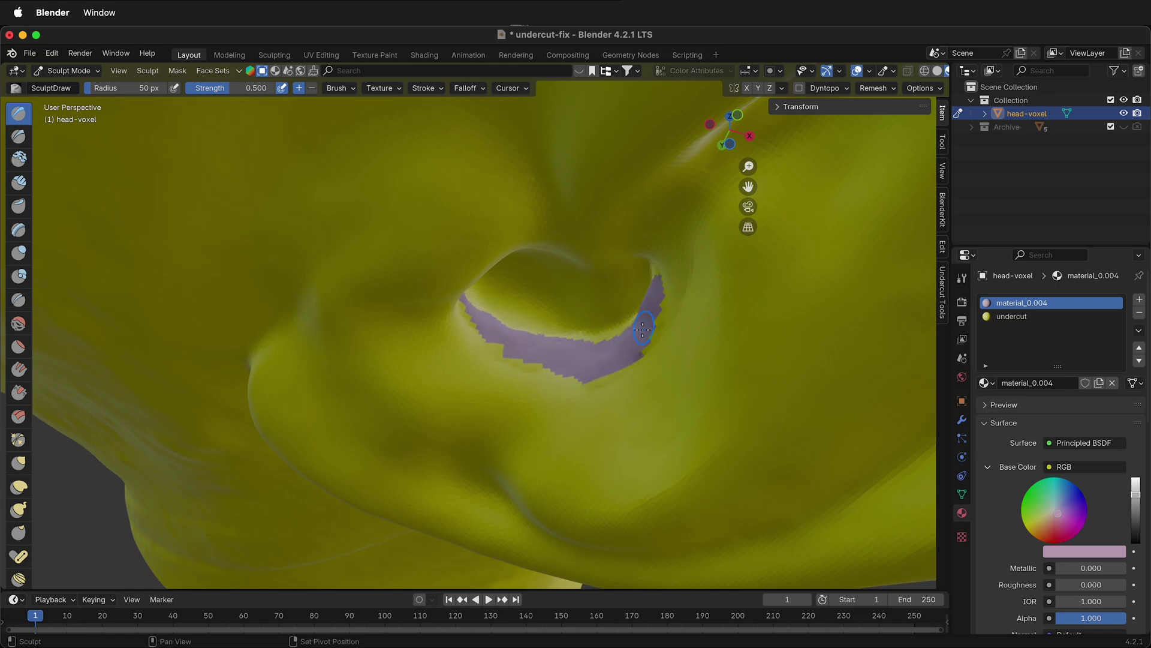
middle_click_drag(635, 337, 717, 401)
mouse_move(718, 400)
left_mouse_down()
mouse_move(599, 462)
mouse_move(547, 414)
mouse_move(617, 462)
mouse_move(585, 427)
mouse_move(648, 470)
mouse_move(699, 462)
mouse_move(612, 470)
mouse_move(563, 426)
left_mouse_up()
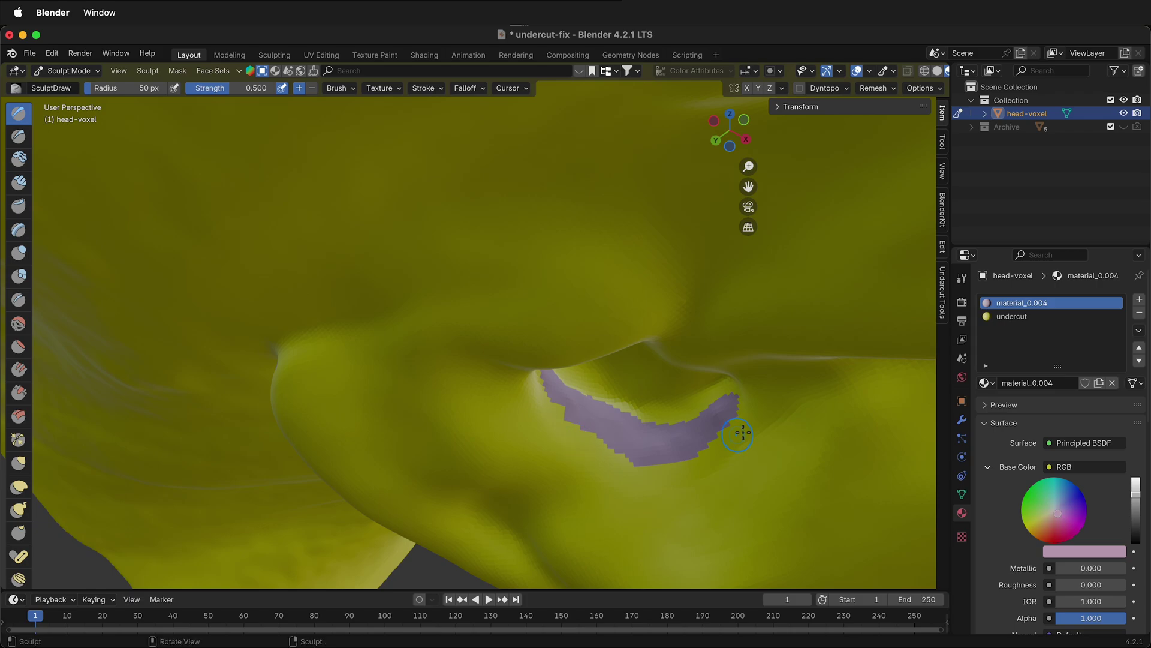
mouse_move(563, 425)
middle_mouse_down()
mouse_move(736, 405)
mouse_move(727, 401)
middle_mouse_up()
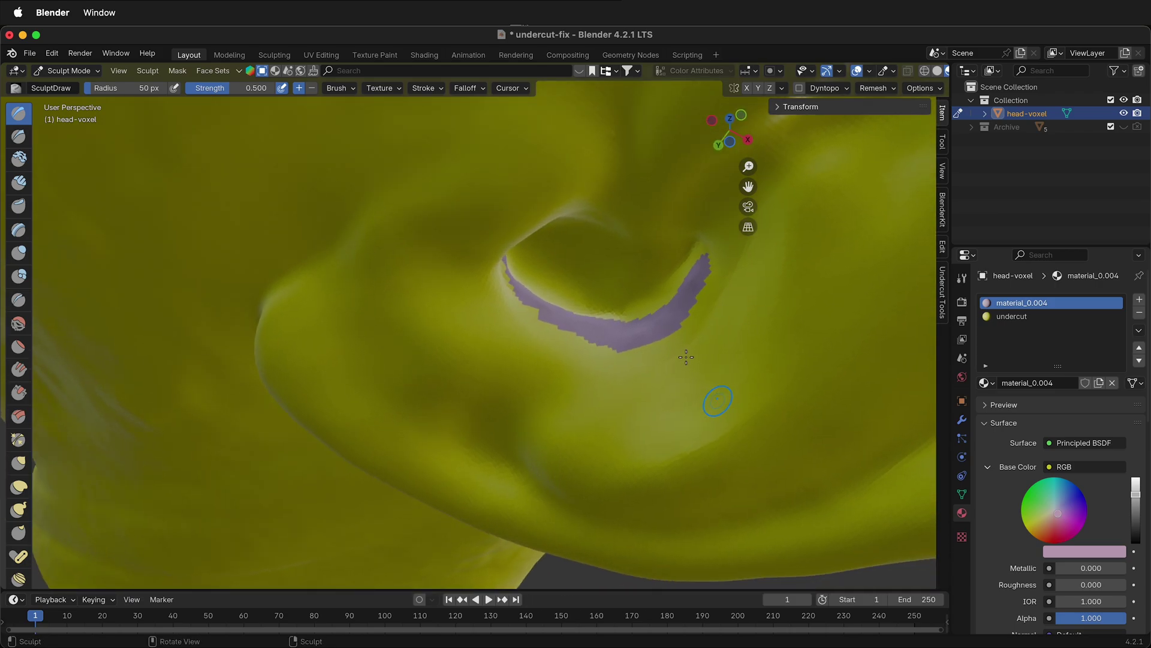
Rerun the overhang check, select the flagged faces and inspect the band in the ear hollow.
key("Tab")
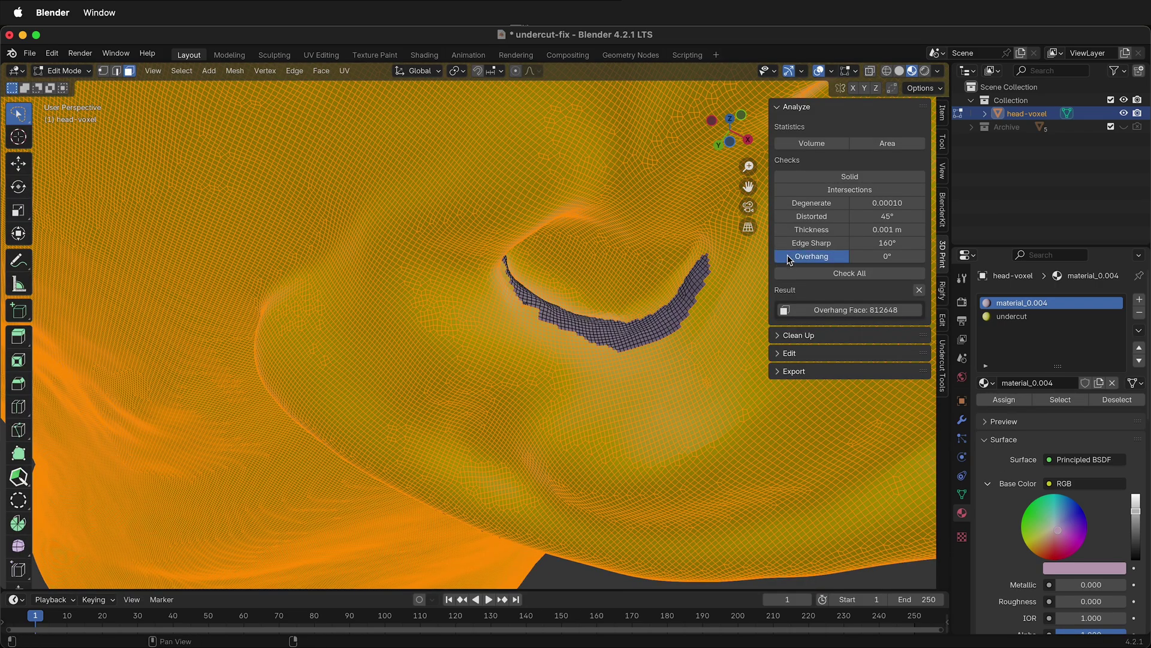
left_click(832, 309)
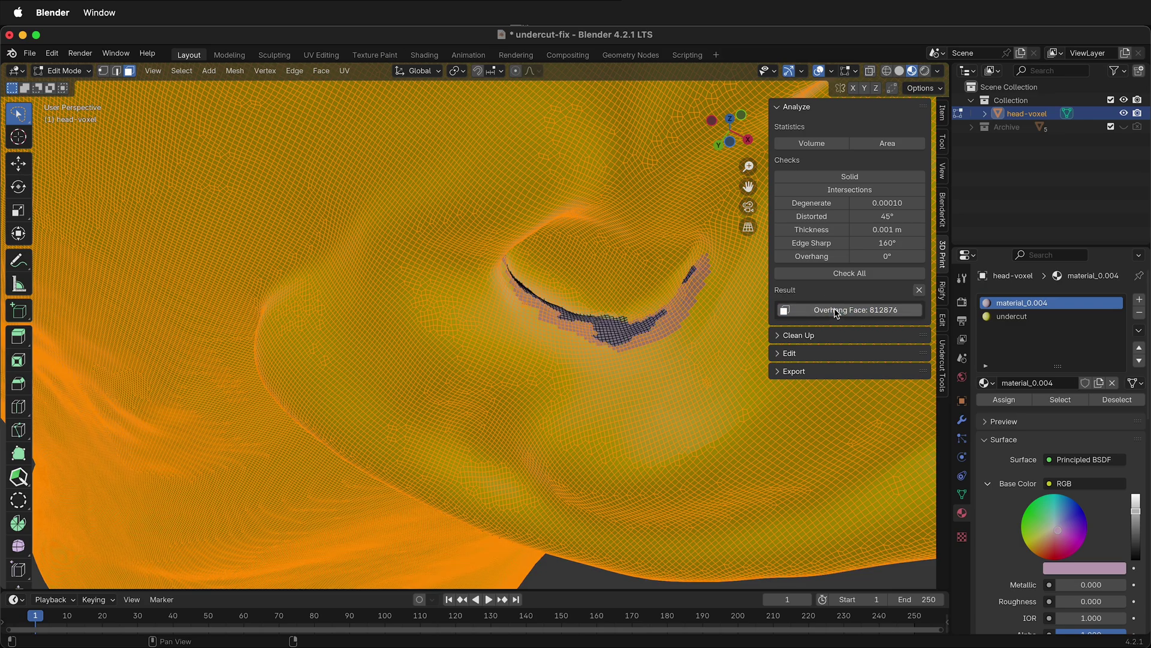
middle_click_drag(596, 337, 559, 363)
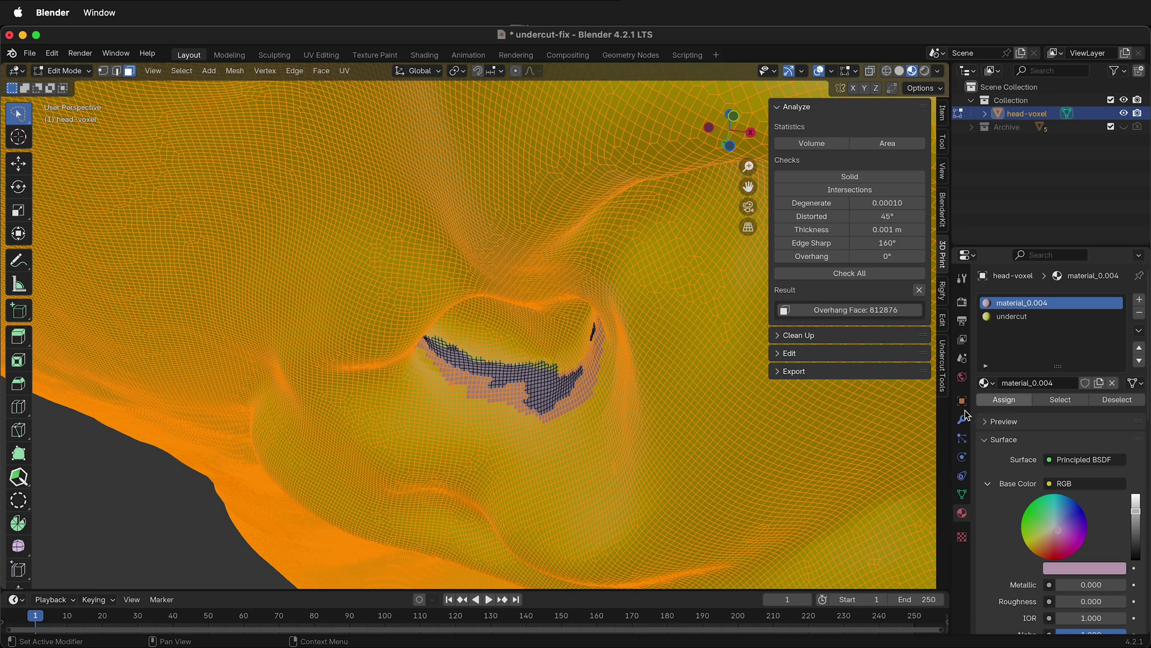
Assign material_0.004 to the entire head and the undercut material to the faces flagged by the overhang check.
key("a")
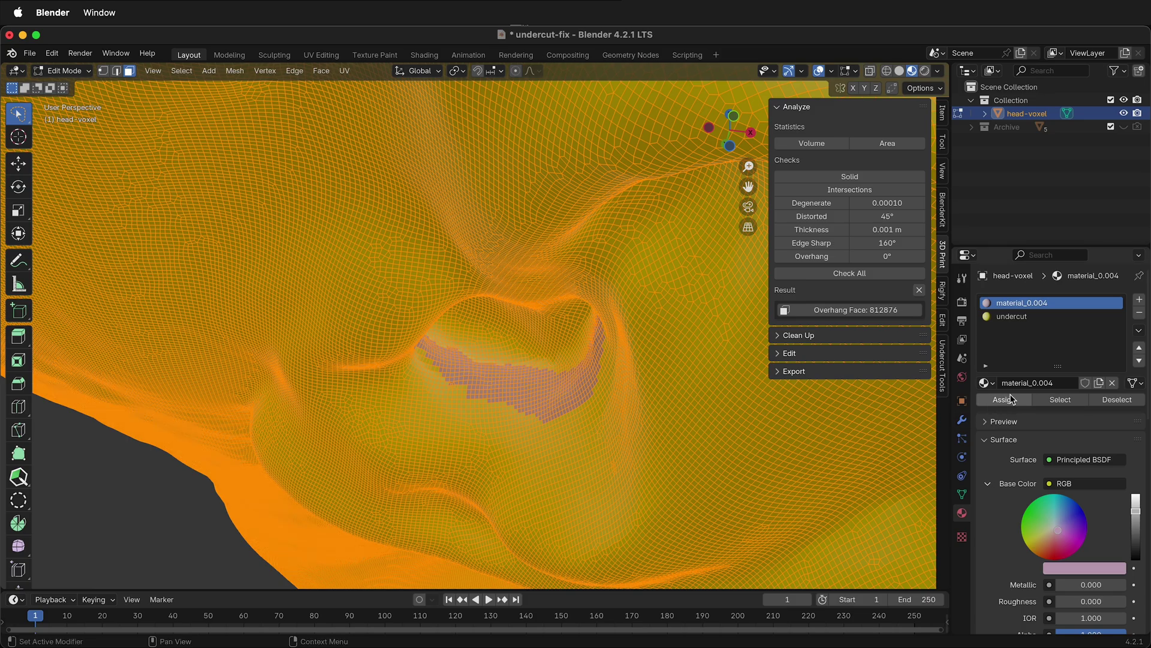
left_click(833, 310)
left_click(1012, 316)
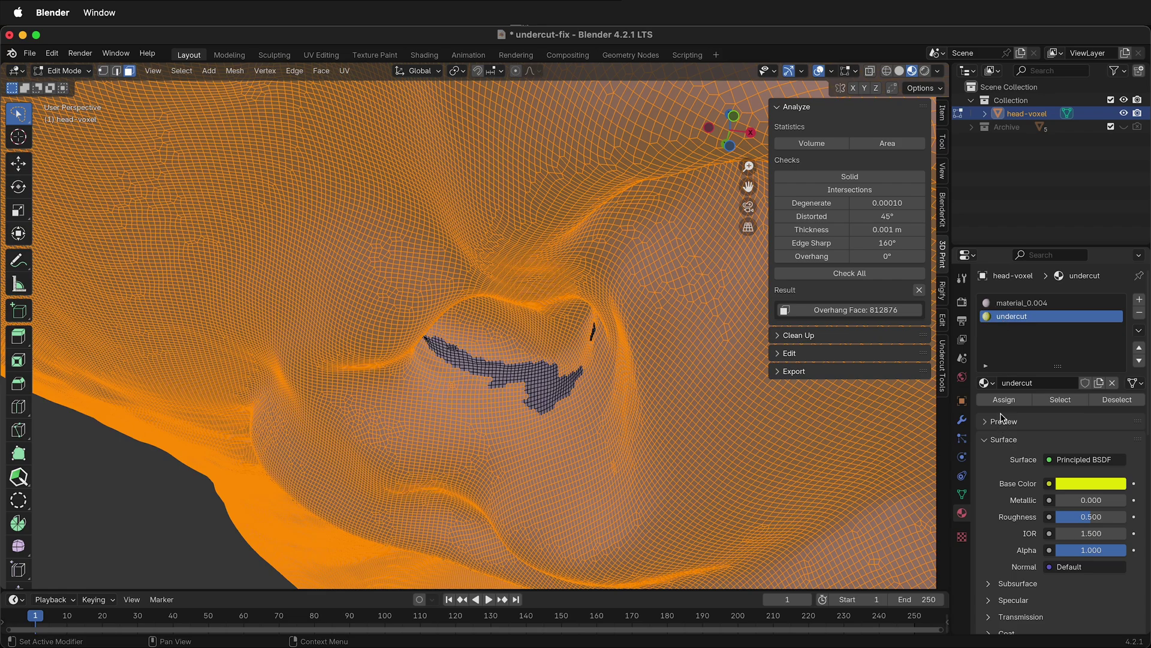
left_click(1003, 400)
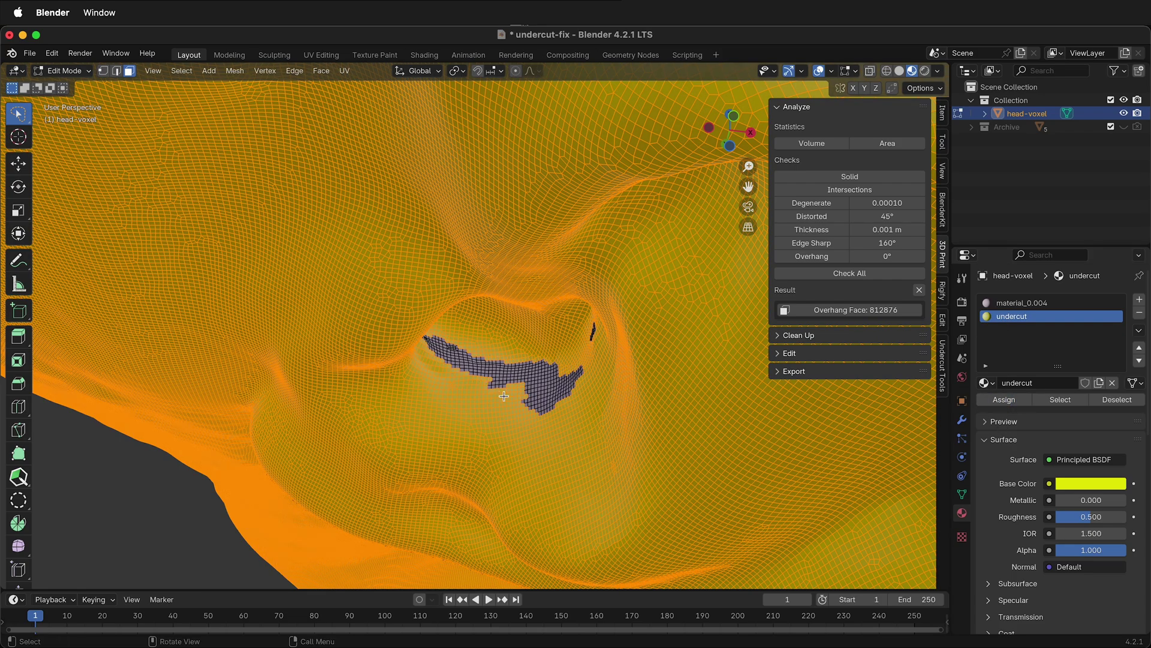
Sculpt along the purple undercut band in the ear hollow with the Draw brush, working on it from several angles.
key("ctrl+Tab")
mouse_move(576, 379)
middle_mouse_down()
mouse_move(671, 369)
mouse_move(545, 393)
mouse_move(250, 308)
mouse_move(311, 307)
middle_mouse_up()
mouse_move(311, 307)
left_mouse_down()
mouse_move(294, 339)
mouse_move(327, 329)
mouse_move(357, 336)
mouse_move(368, 314)
mouse_move(340, 334)
mouse_move(304, 304)
left_mouse_up()
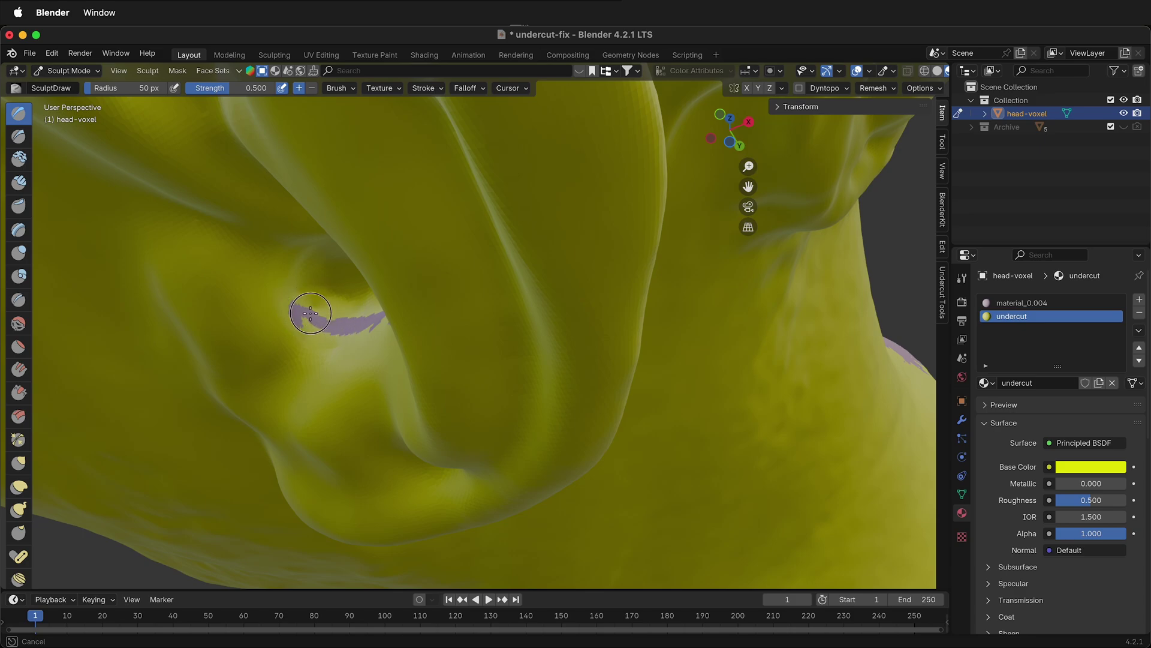
middle_click_drag(336, 315, 564, 351)
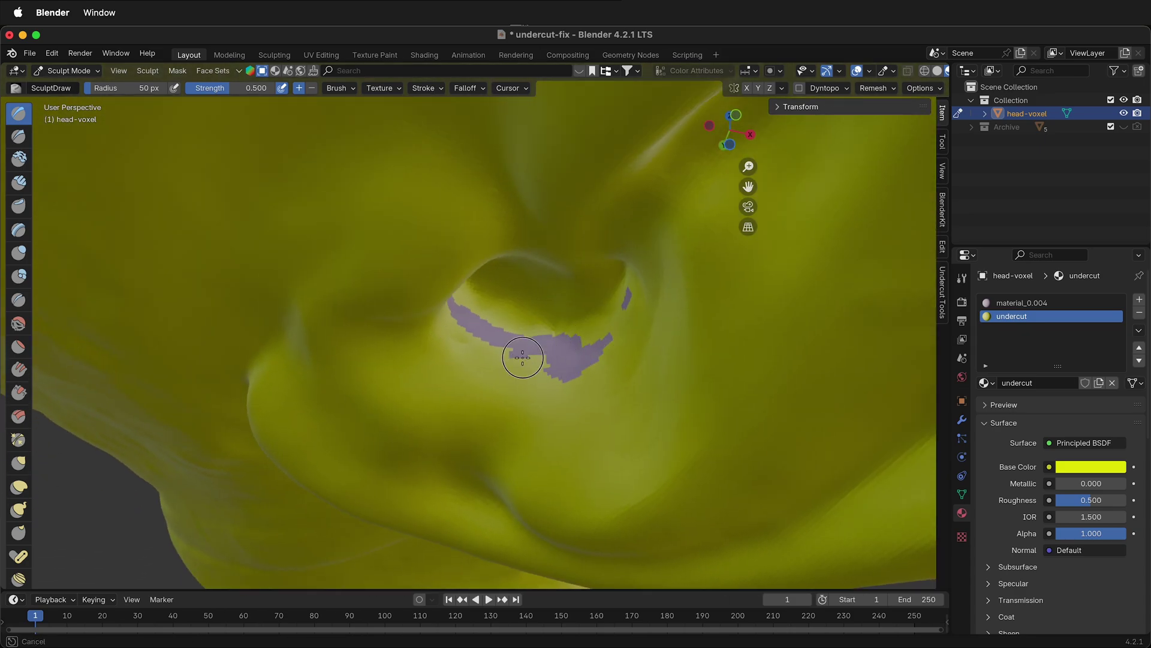
middle_click_drag(465, 298, 705, 454)
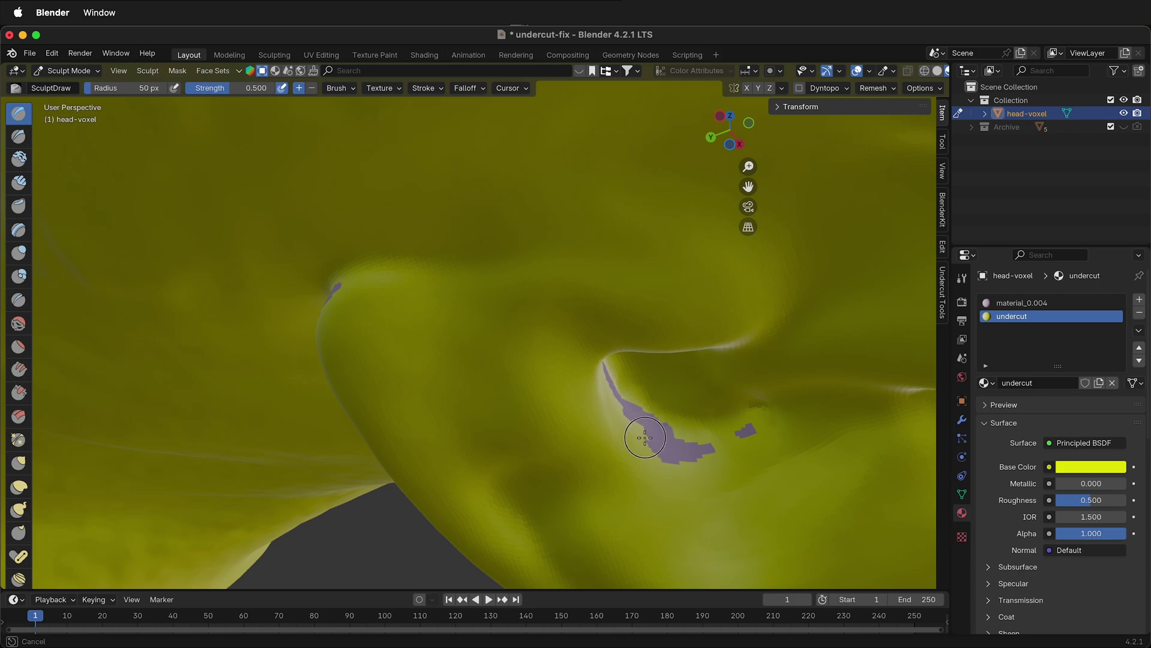
middle_click_drag(605, 396, 456, 324)
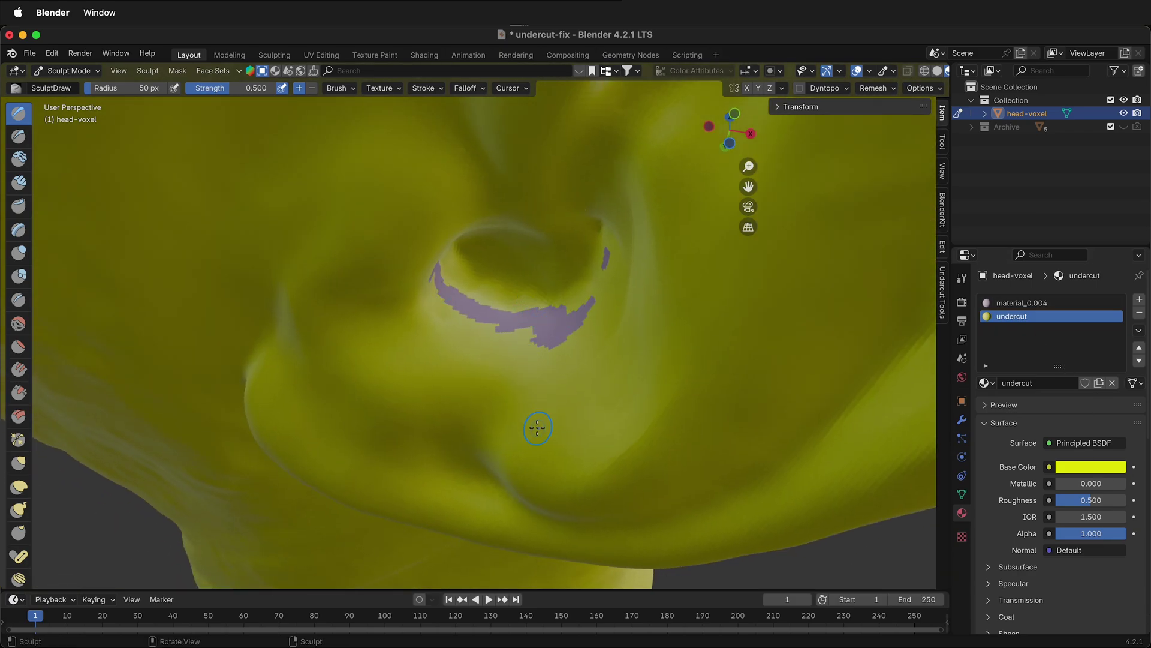
Rerun the overhang check, select the flagged faces and compare them with the purple band in the ear hollow.
key("Tab")
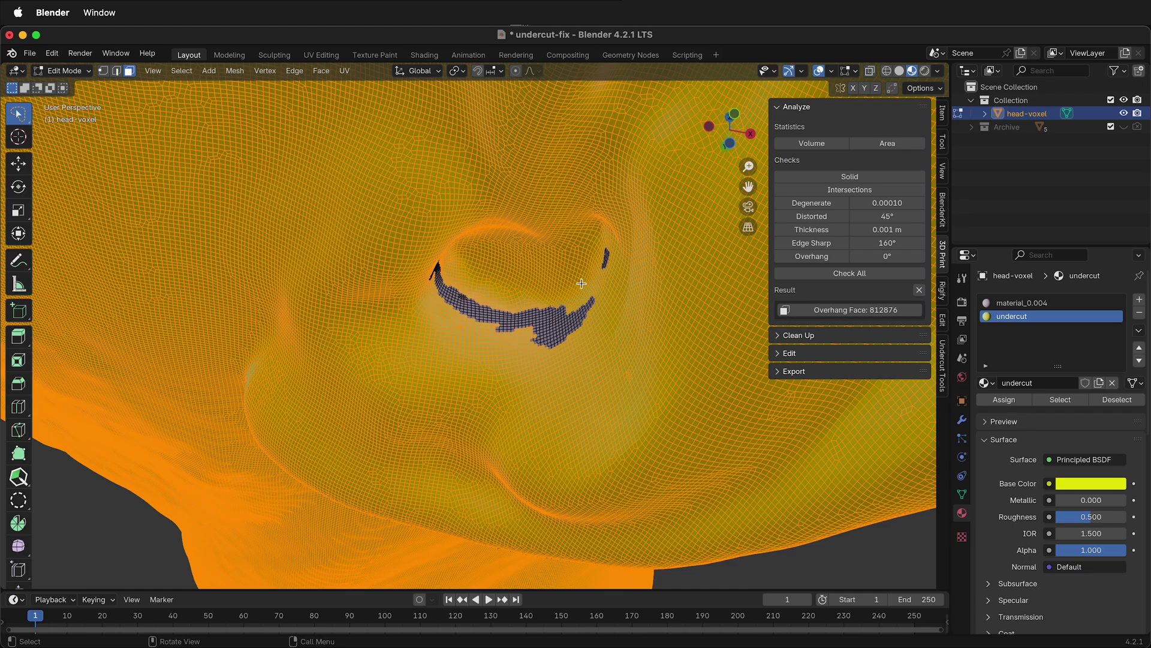
left_click(814, 256)
left_click(826, 312)
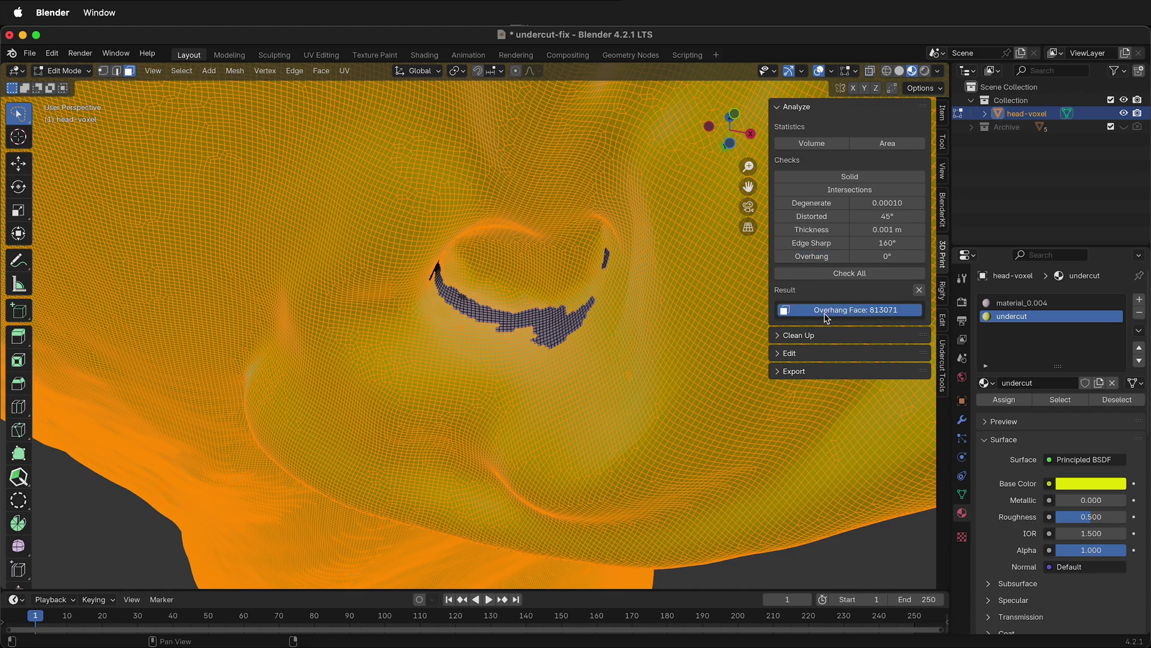
middle_click_drag(576, 340, 637, 334)
scroll(561, 357, "down", 2)
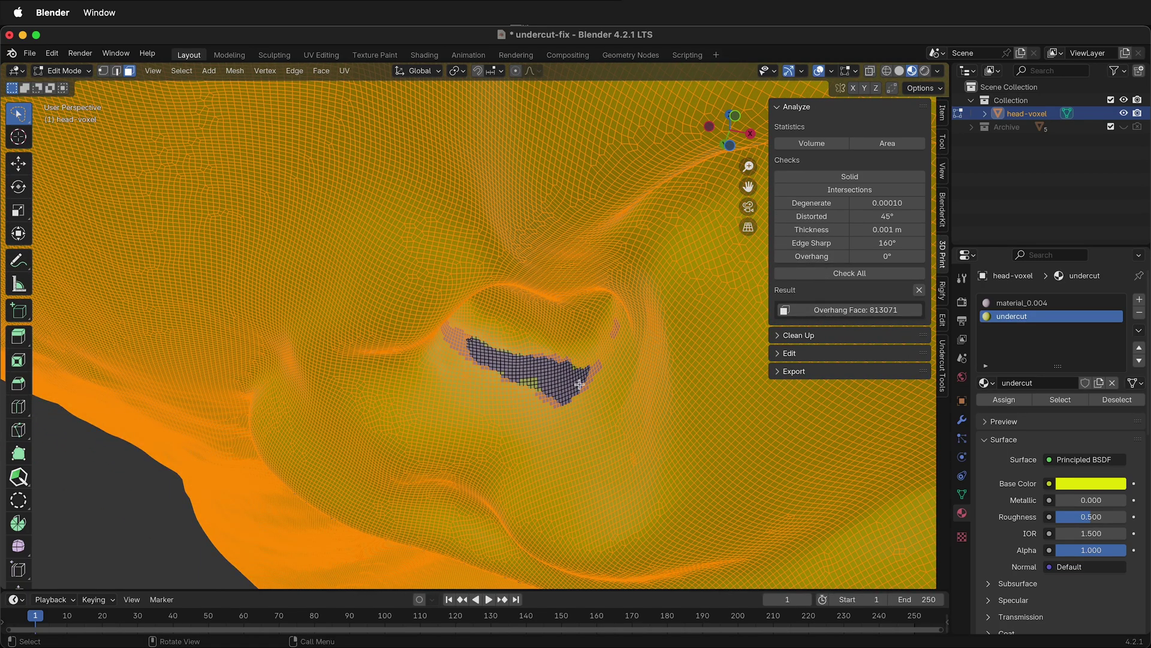
Sculpt over the middle of the purple band in the ear hollow and recheck the flagged overhang faces.
key("ctrl+Tab")
left_click(511, 359)
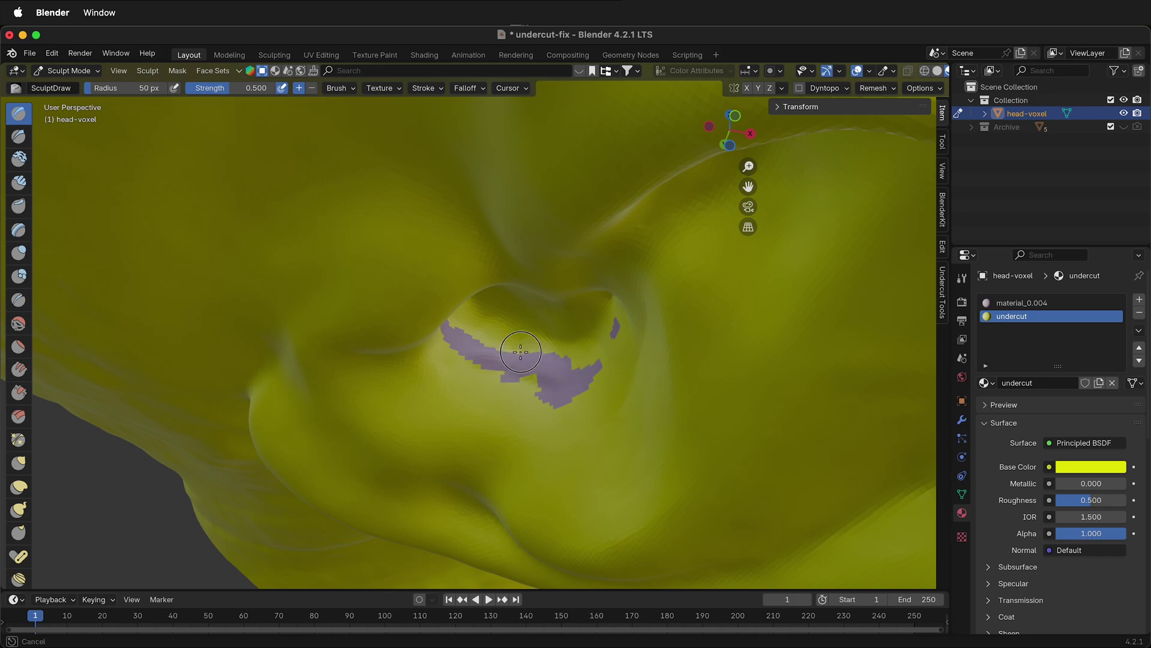
middle_click_drag(481, 355, 725, 385)
key("Tab")
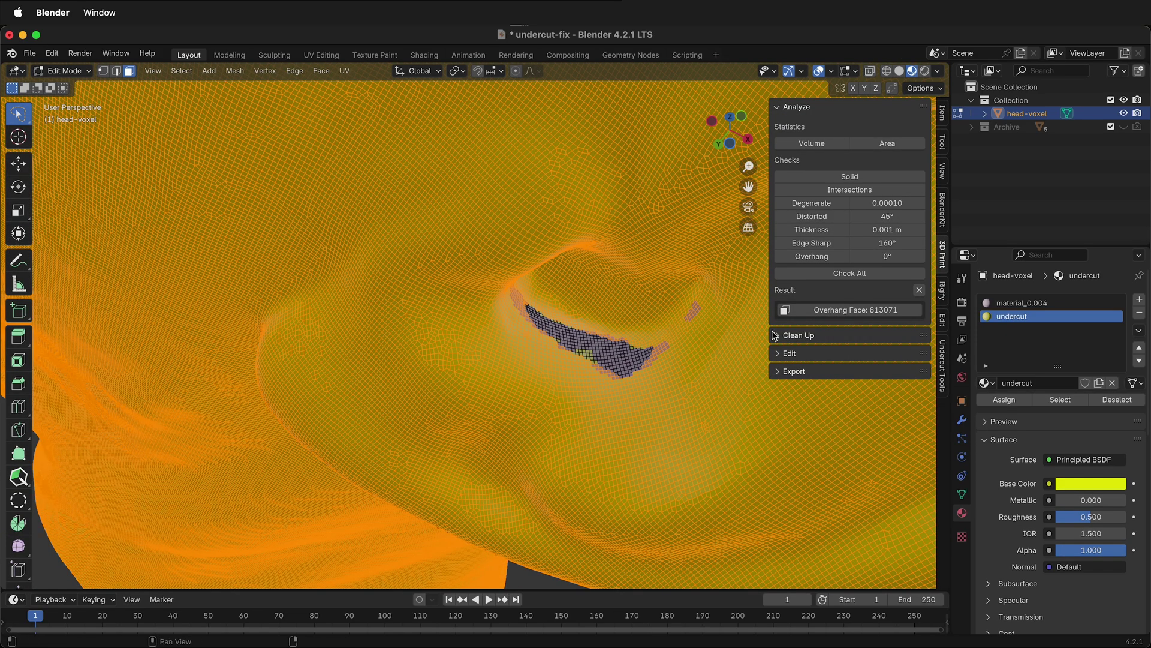
left_click(843, 310)
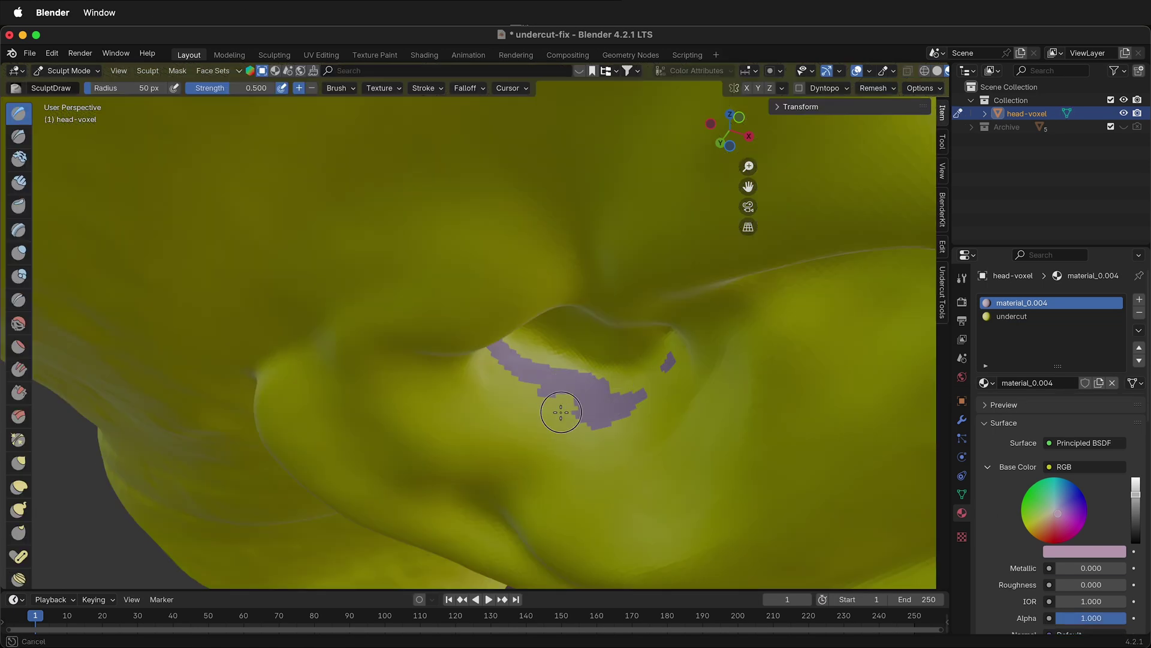
Repeat the overhang check and select the flagged faces to find the part of the band still undercut.
key("Tab")
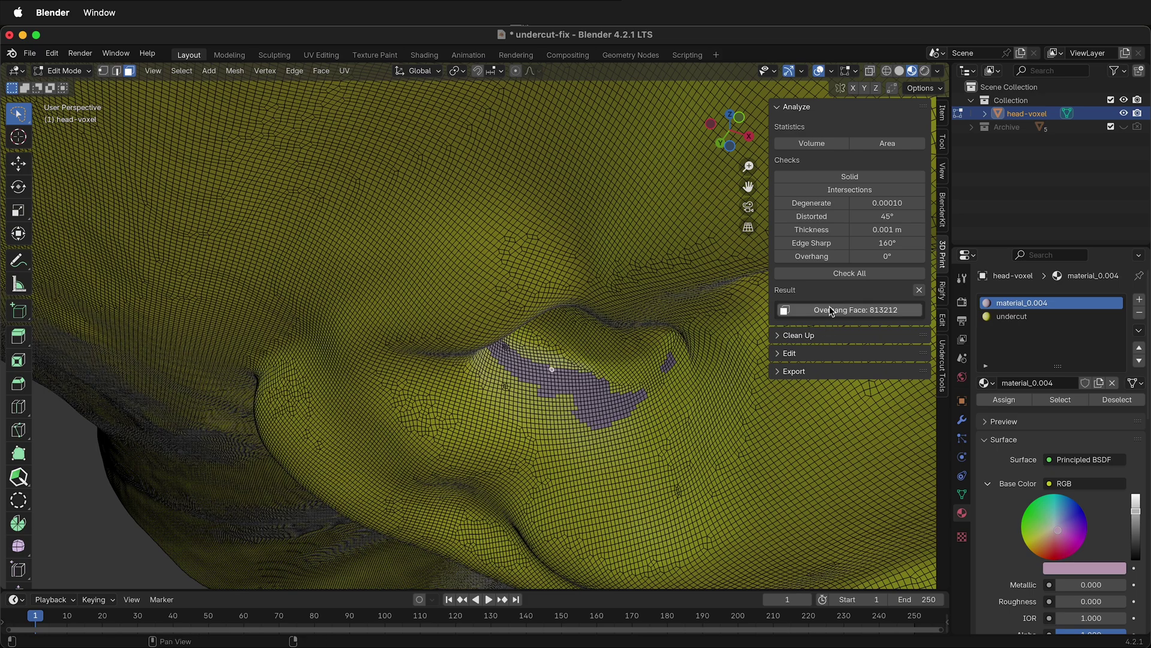
left_click(811, 258)
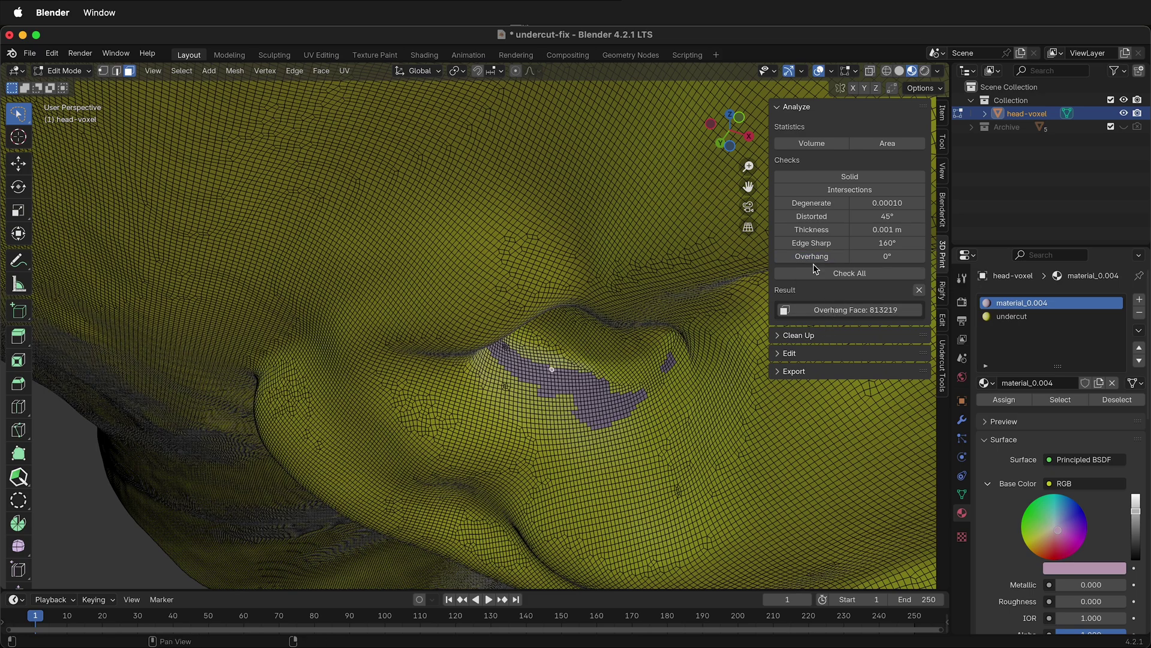
left_click(816, 313)
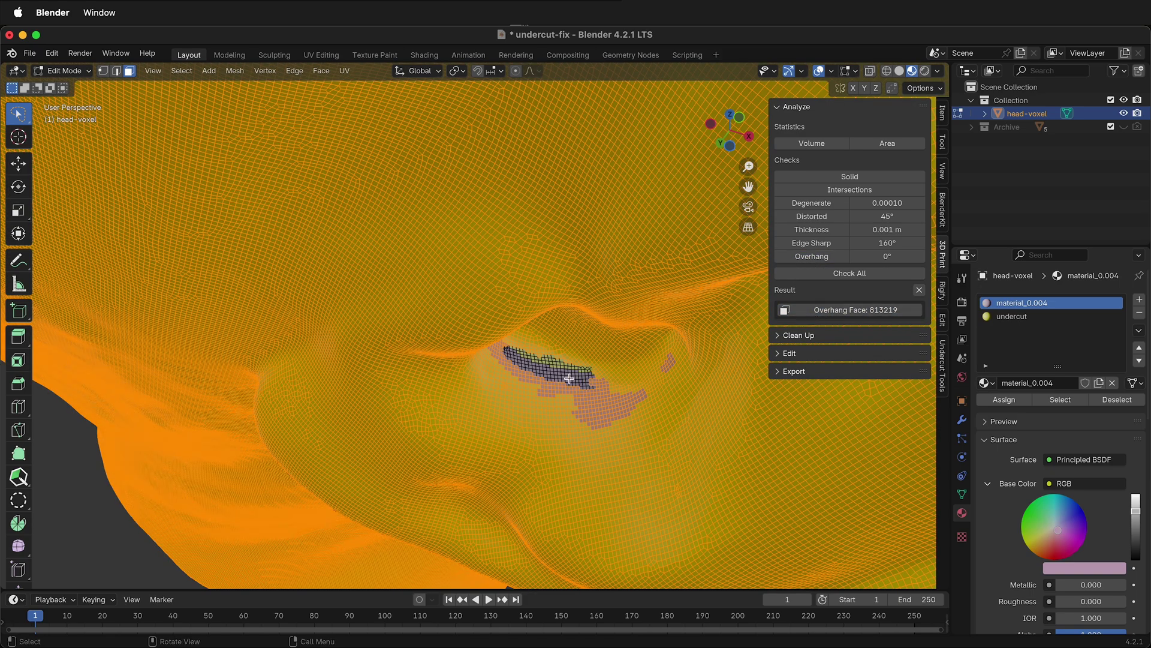
Sculpt the still-undercut stretch of the purple band in the ear hollow from two angles.
key("Tab")
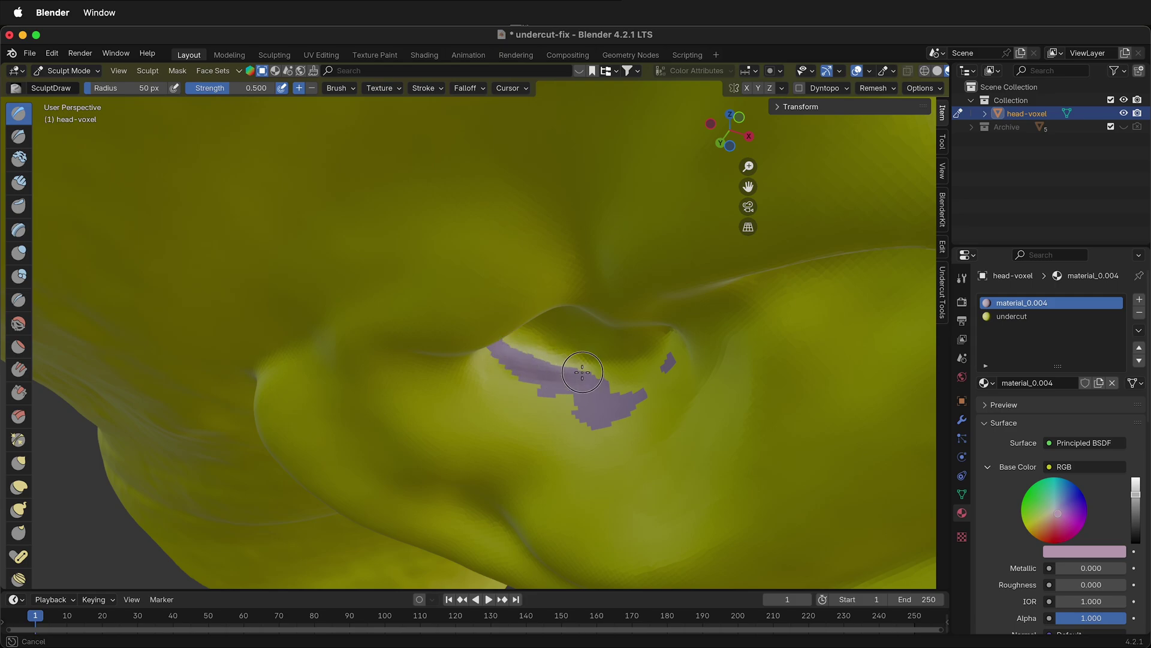
mouse_move(486, 331)
middle_mouse_down()
mouse_move(512, 383)
mouse_move(339, 308)
middle_mouse_up()
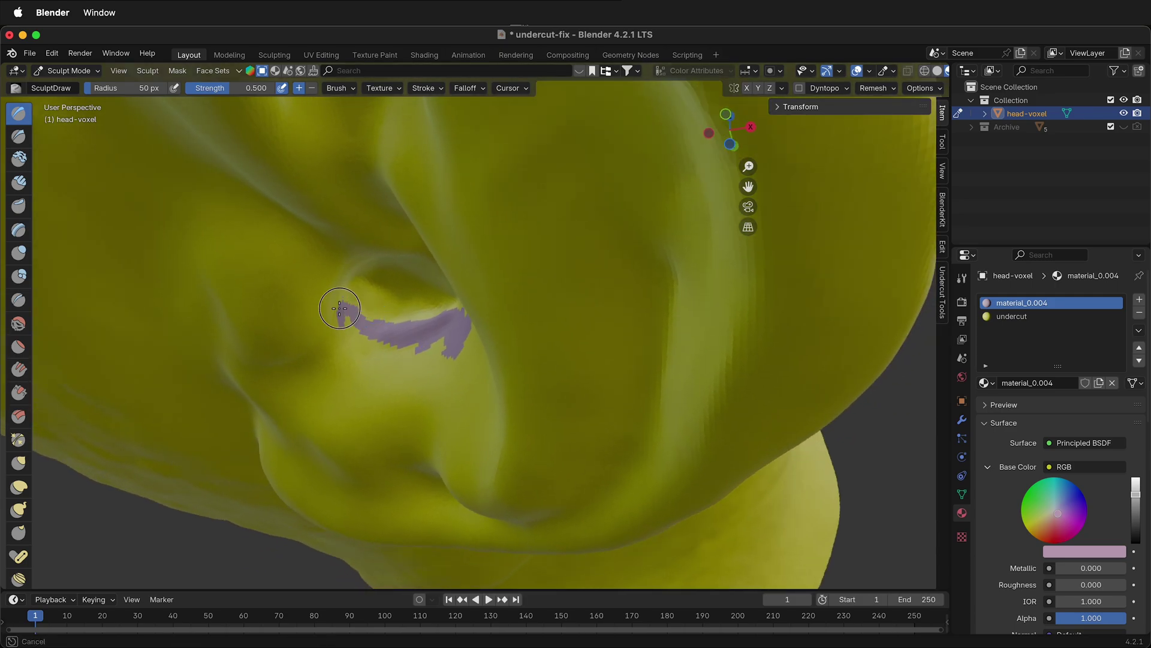
left_click_drag(401, 337, 446, 315)
Rerun the overhang check, select the flagged faces and examine the rest of the band up close.
key("Tab")
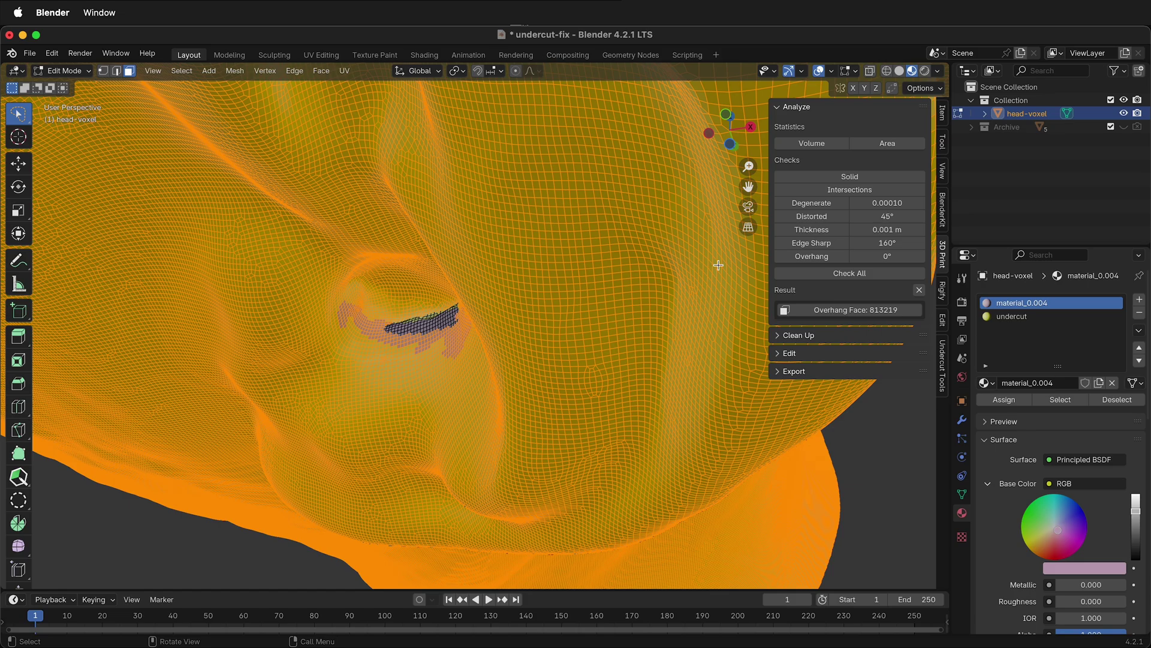
left_click(831, 259)
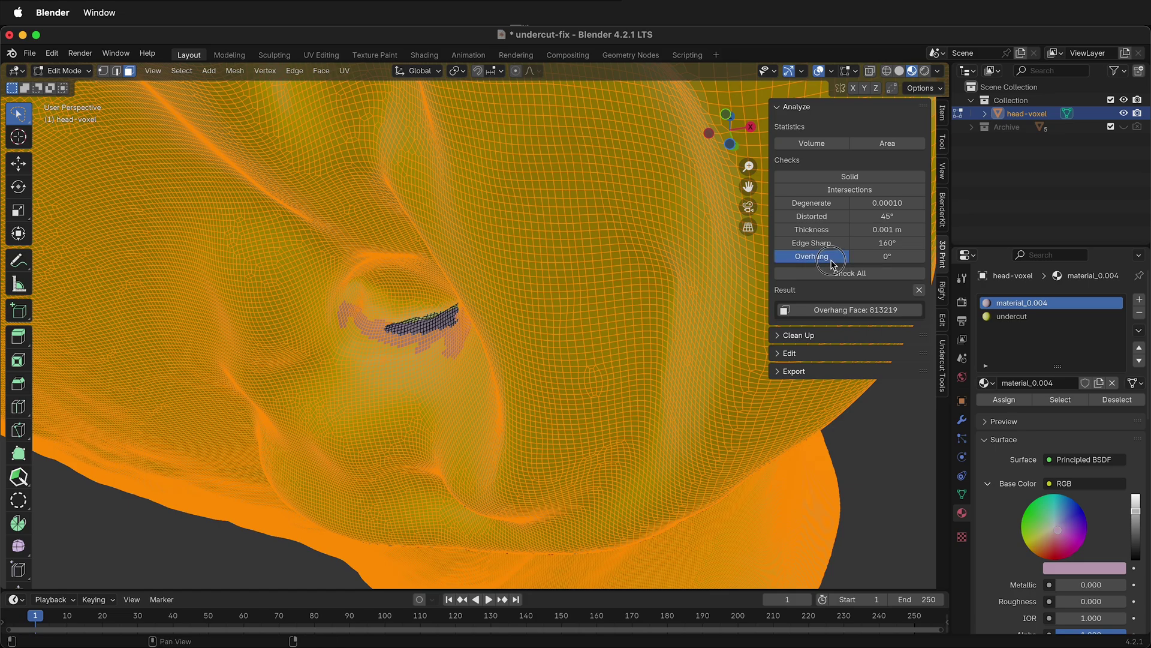
left_click(830, 308)
middle_click_drag(509, 337, 476, 372)
scroll(476, 371, "up", 4)
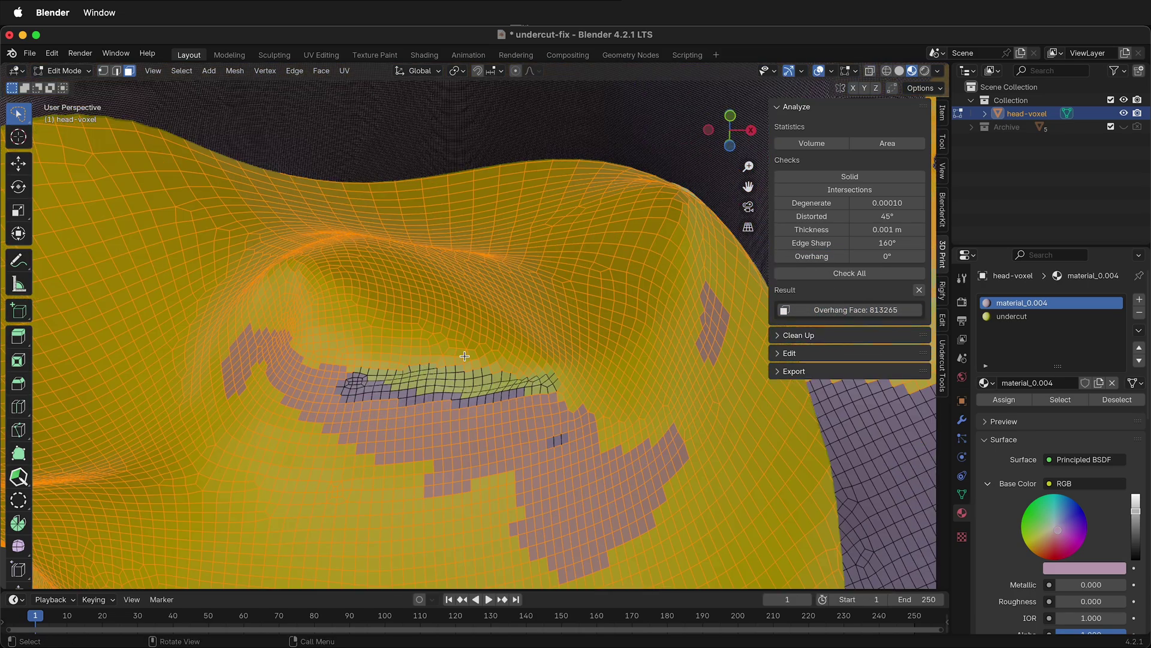
Sculpt along the upper edge of the purple band and reselect the overhang faces with a fresh check.
key("ctrl+Tab")
left_click_drag(494, 384, 445, 383)
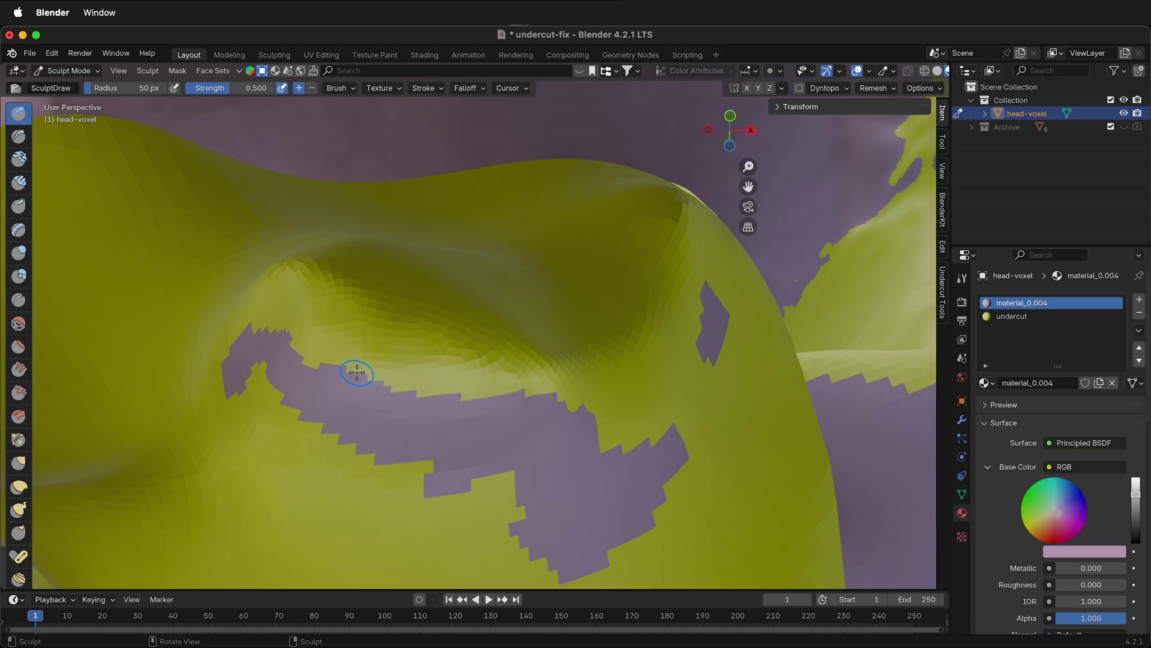
key("Tab")
left_click(819, 312)
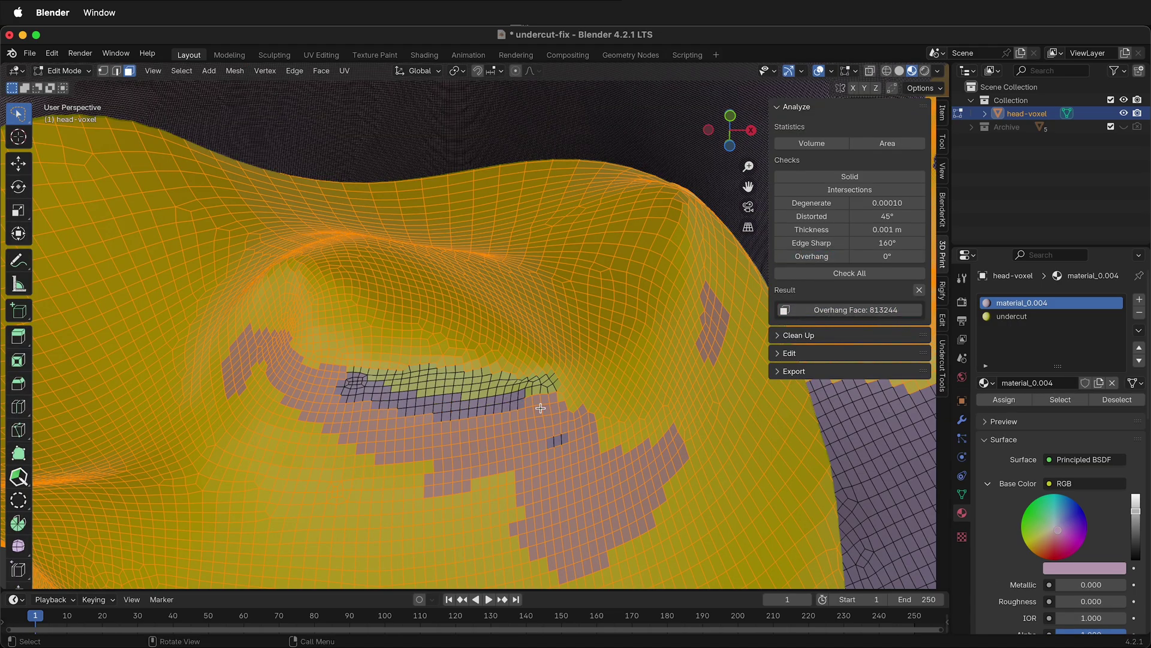
Sculpt and smooth the remaining strip at the band's upper edge, setting the brush radius to 125 px.
scroll(539, 400, "down", 5)
mouse_move(517, 411)
middle_mouse_down()
mouse_move(531, 368)
mouse_move(536, 415)
middle_mouse_up()
scroll(523, 343, "up", 5)
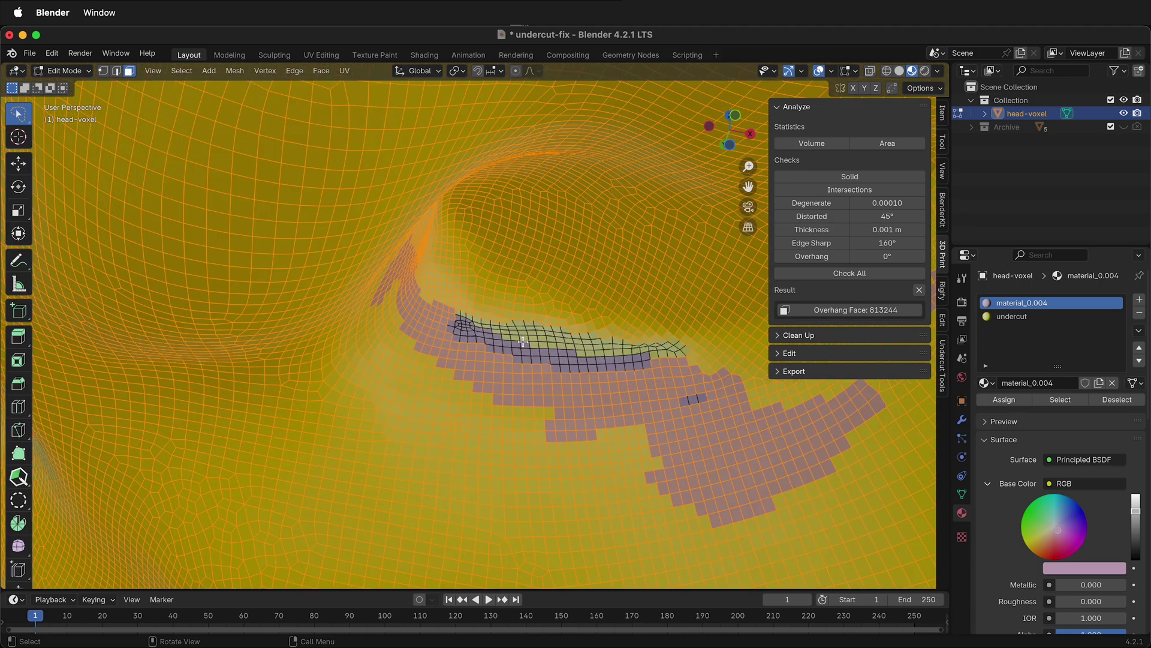
scroll(542, 354, "down", 3)
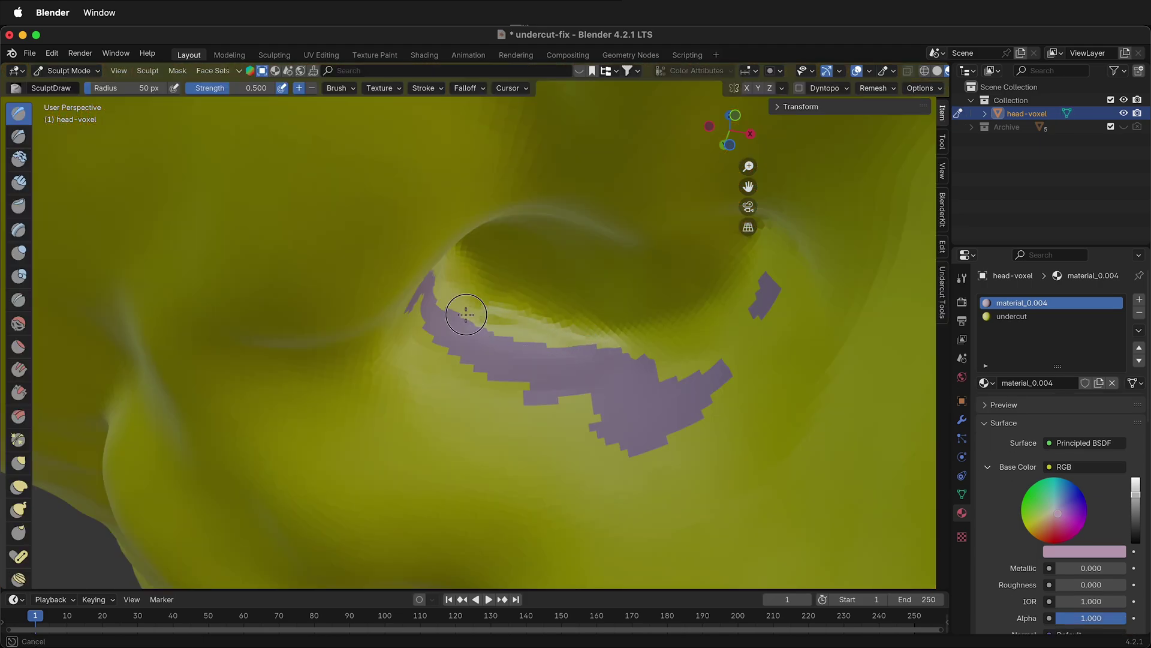
mouse_move(465, 314)
left_mouse_down()
mouse_move(590, 346)
mouse_move(467, 317)
left_mouse_up()
left_click_drag(599, 349, 525, 311)
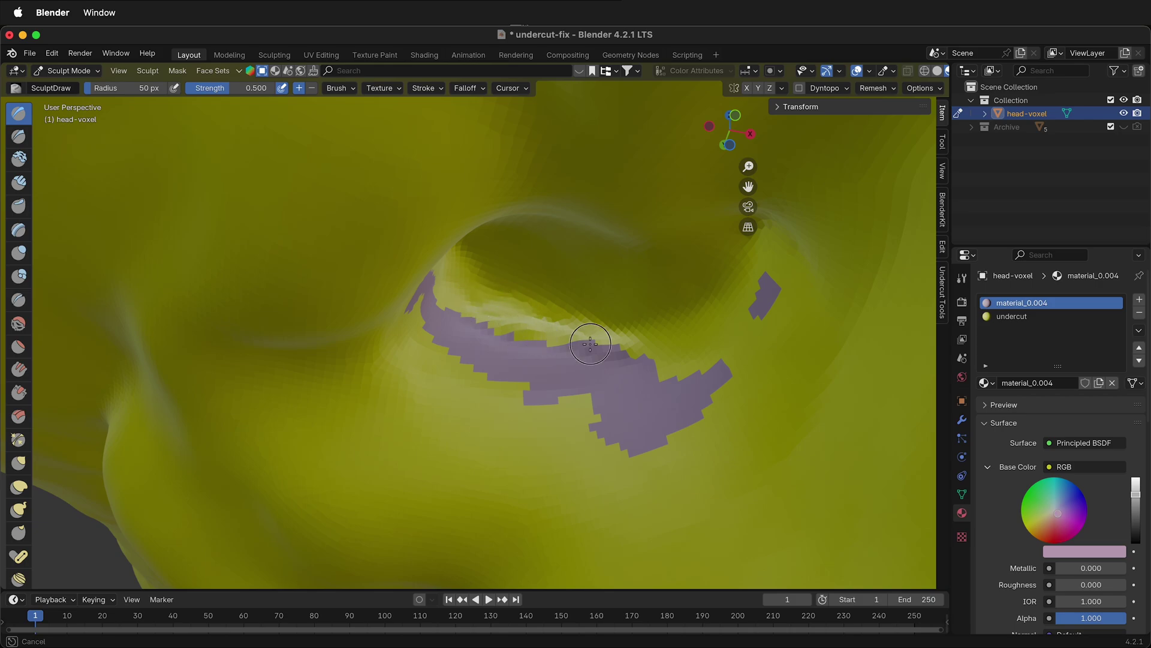
left_click_drag(97, 89, 110, 90)
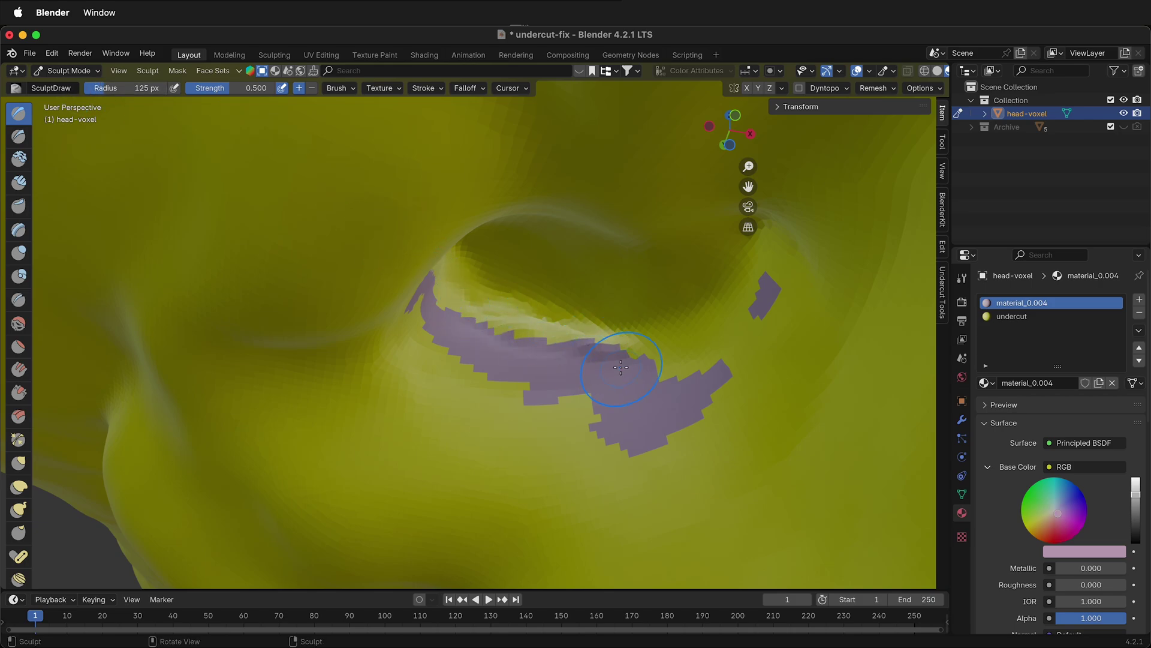
mouse_move(507, 322)
left_mouse_down()
mouse_move(575, 324)
mouse_move(538, 352)
left_mouse_up()
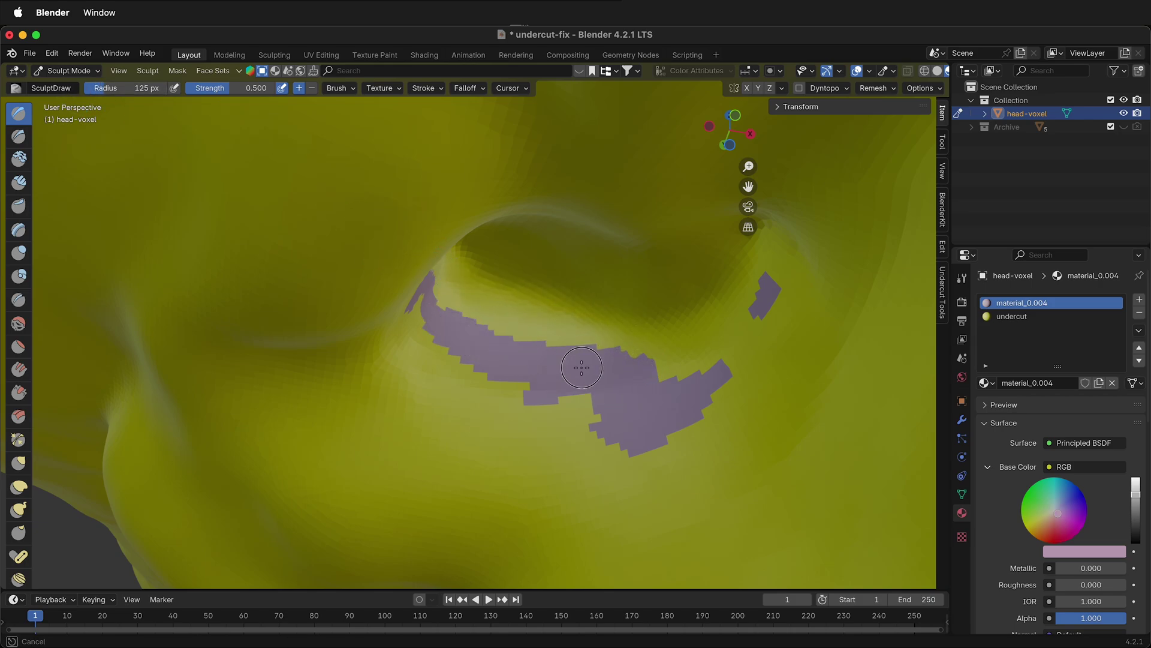
left_click_drag(626, 360, 553, 488)
Rerun the overhang check, select the flagged faces and inspect the ear and the whole head for remaining undercuts.
left_click(847, 256)
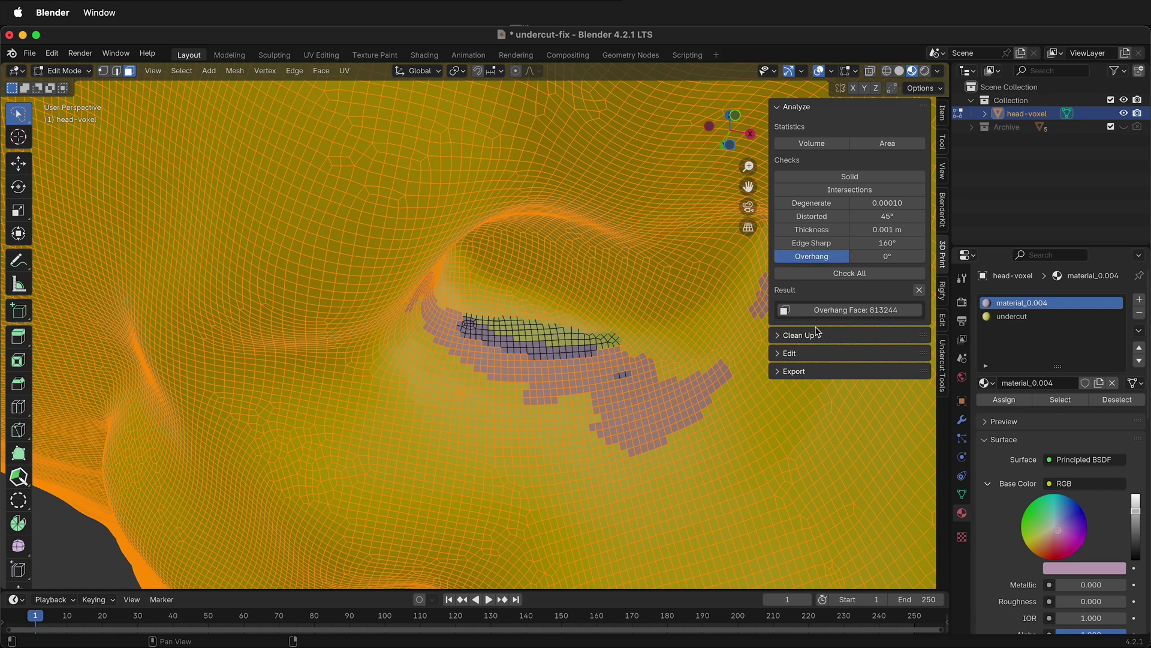
middle_click_drag(600, 336, 535, 254)
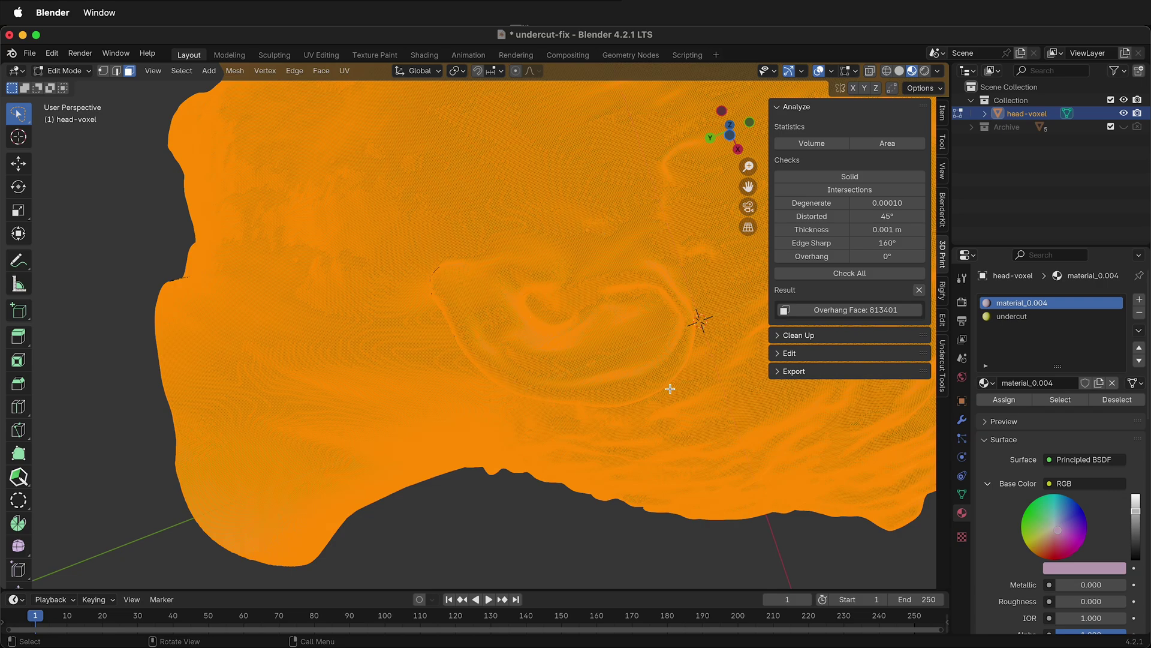
middle_click_drag(670, 389, 425, 260)
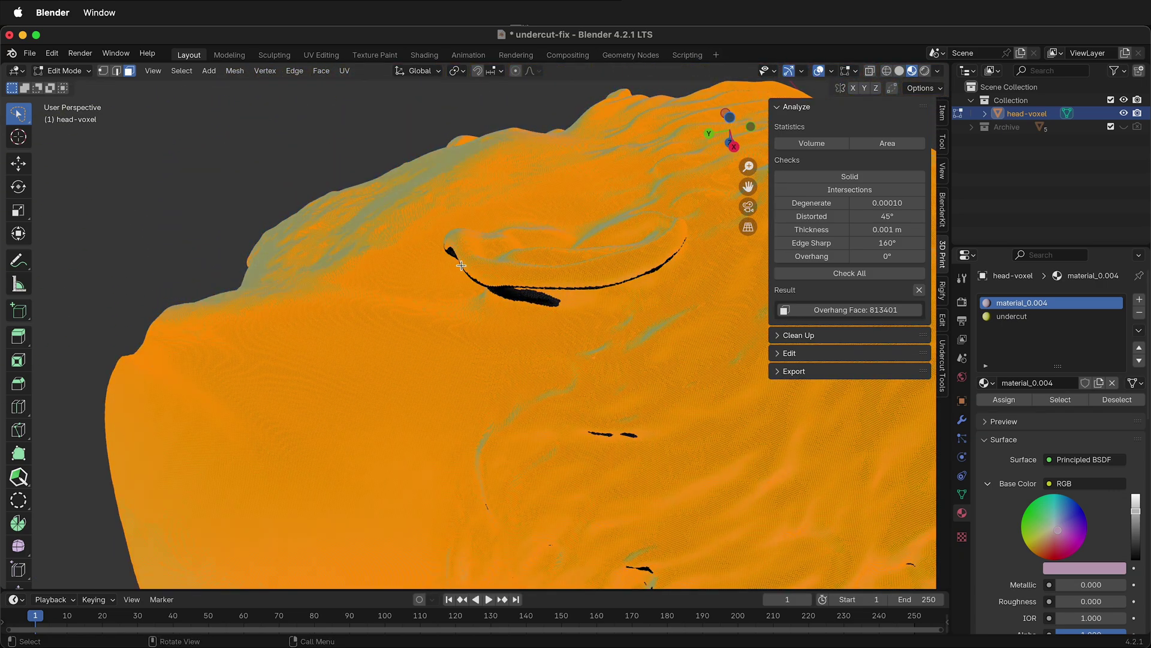
middle_click_drag(604, 325, 584, 271)
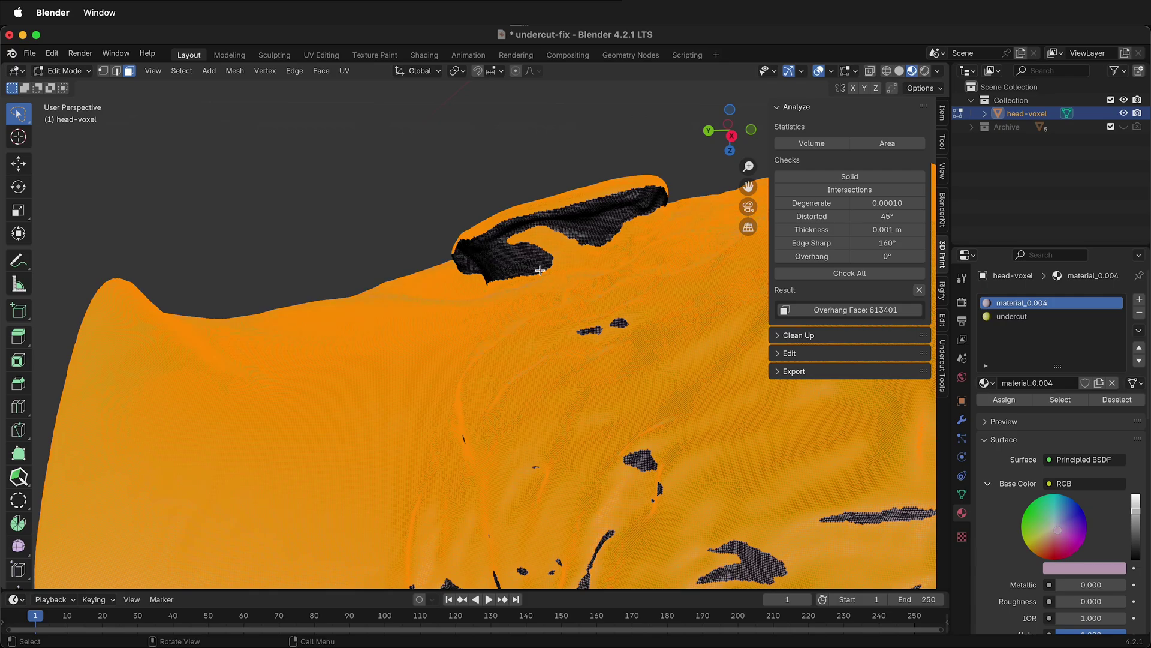
middle_click_drag(478, 341, 470, 283)
scroll(470, 283, "down", 3)
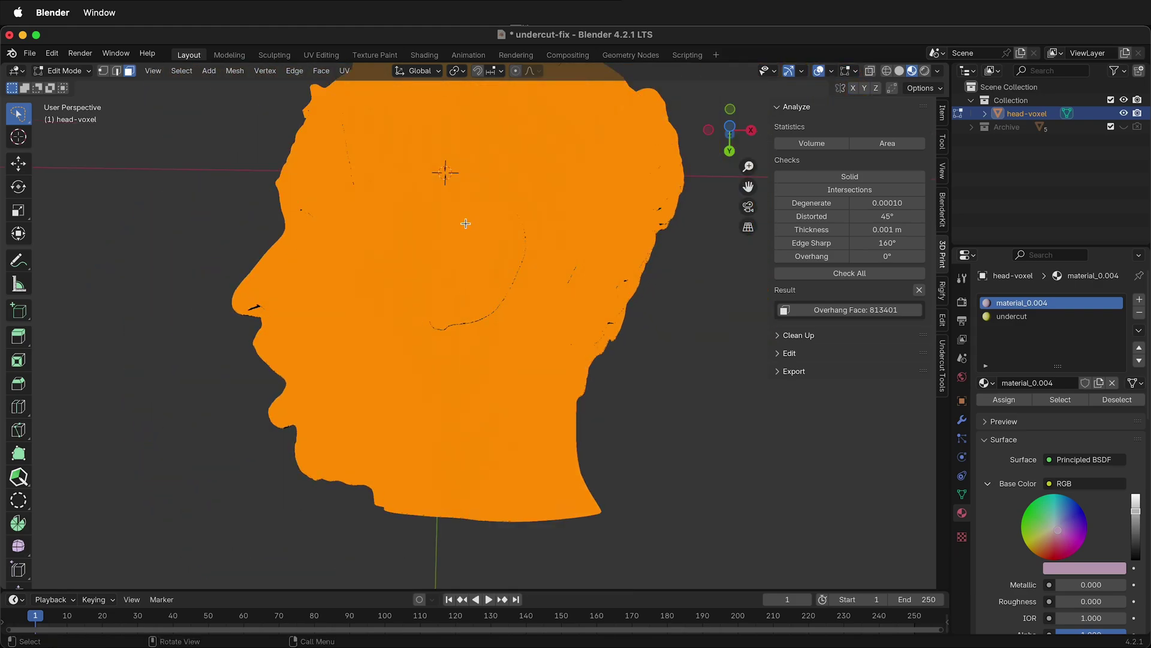
middle_click_drag(465, 223, 501, 211)
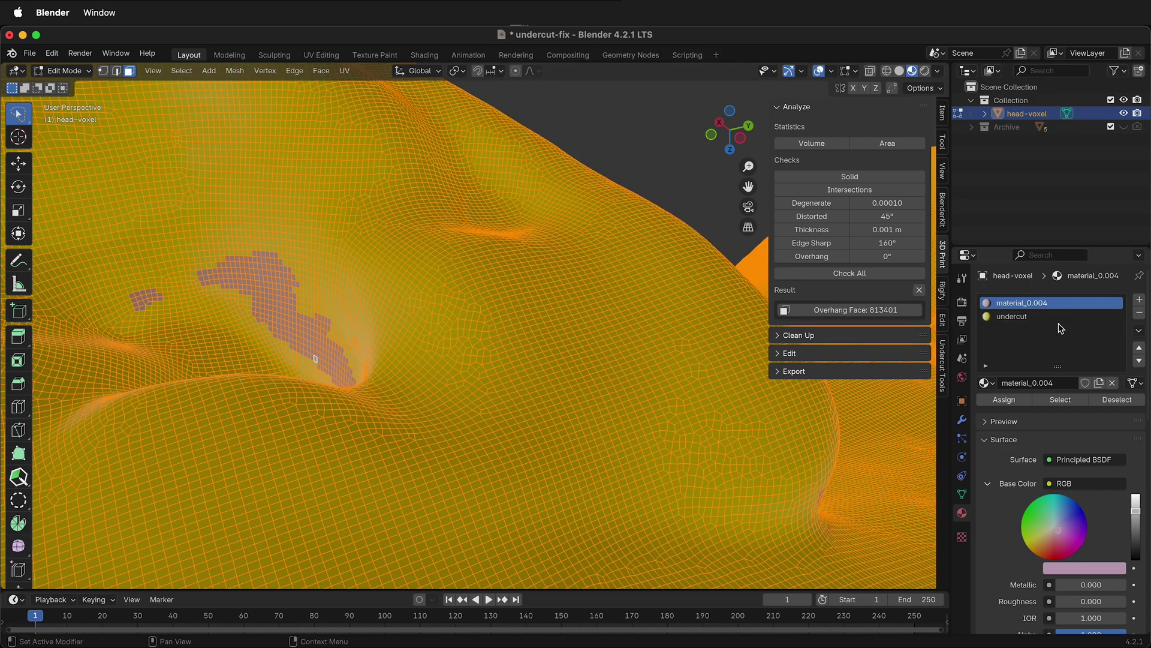
Reset the whole head to material_0.004 and assign the undercut material to the newly flagged overhang faces.
left_click(995, 402)
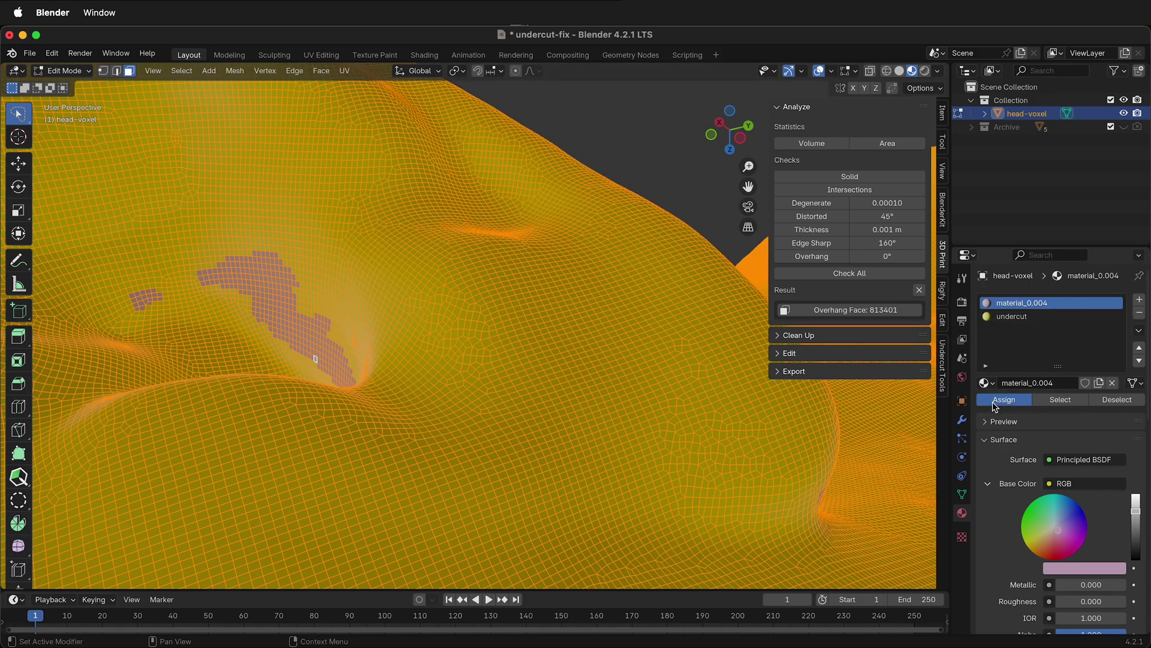
scroll(667, 280, "down", 4)
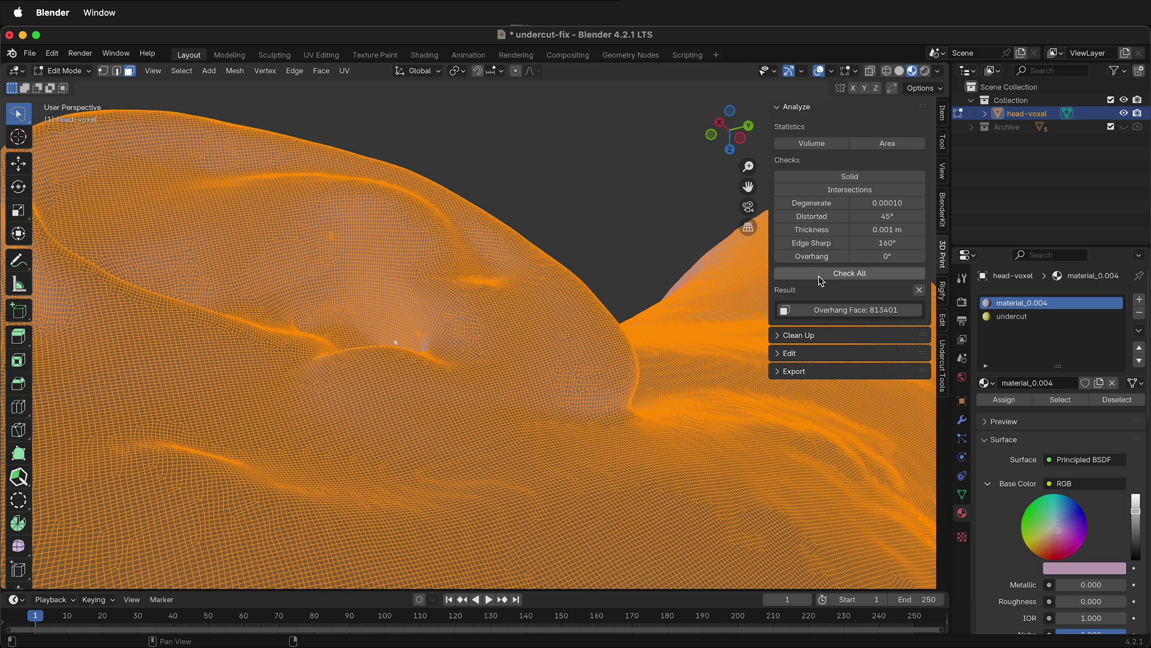
left_click(825, 307)
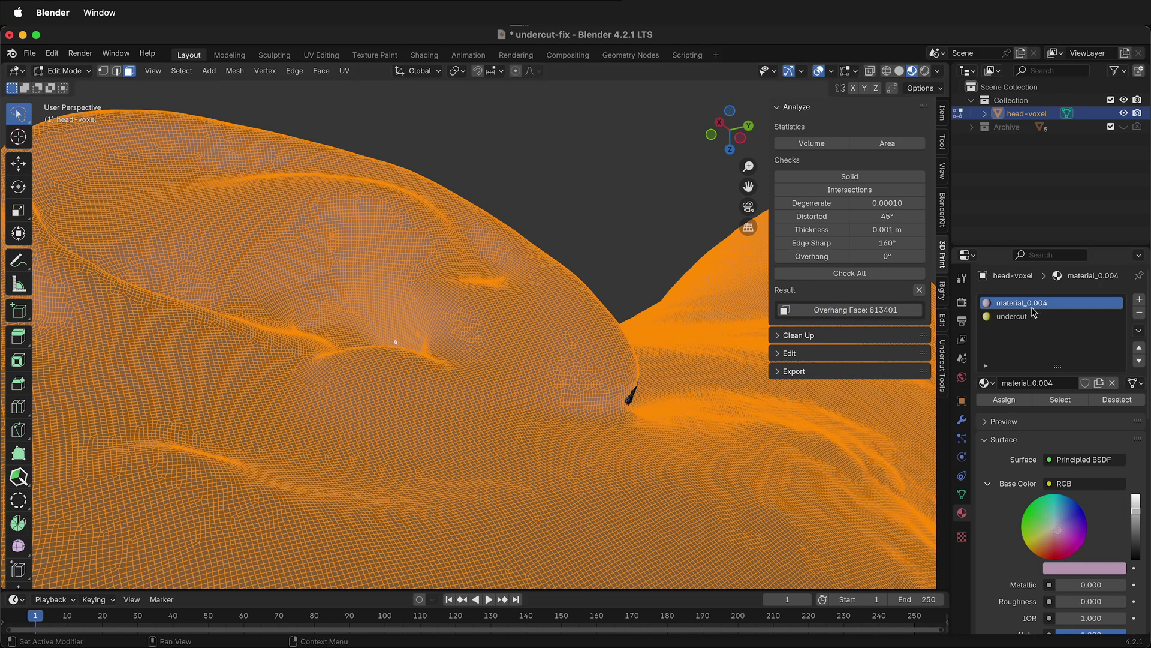
left_click(1016, 316)
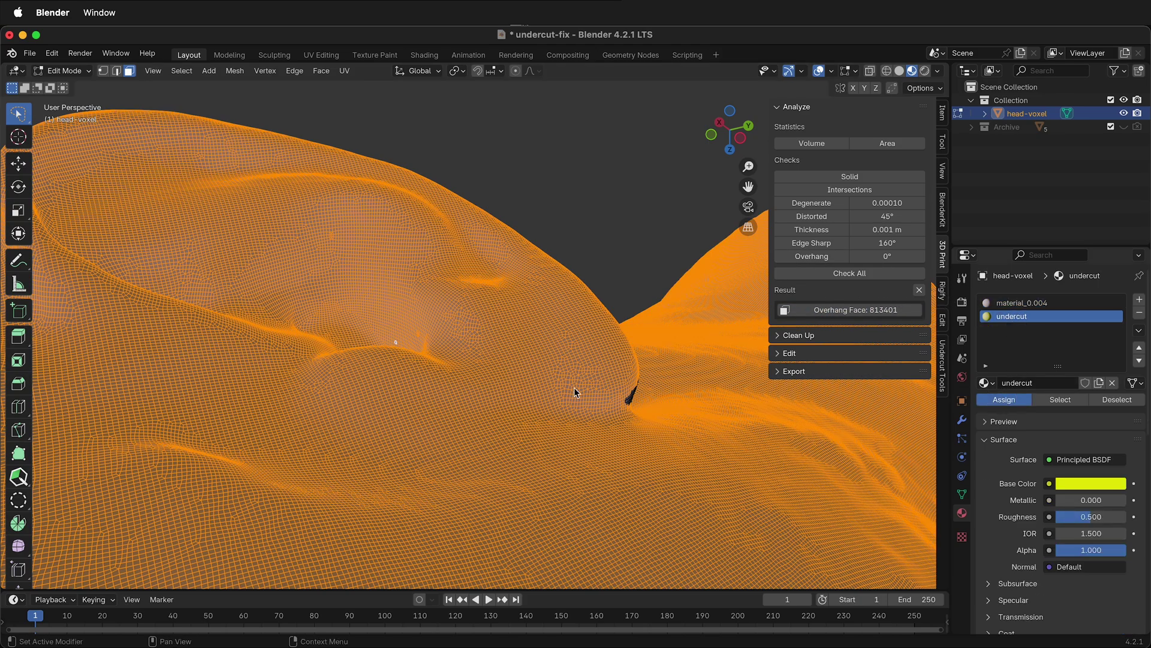
Switch to Sculpt Mode and inspect the remaining purple areas behind the ear and around the head.
middle_click_drag(555, 290, 389, 270)
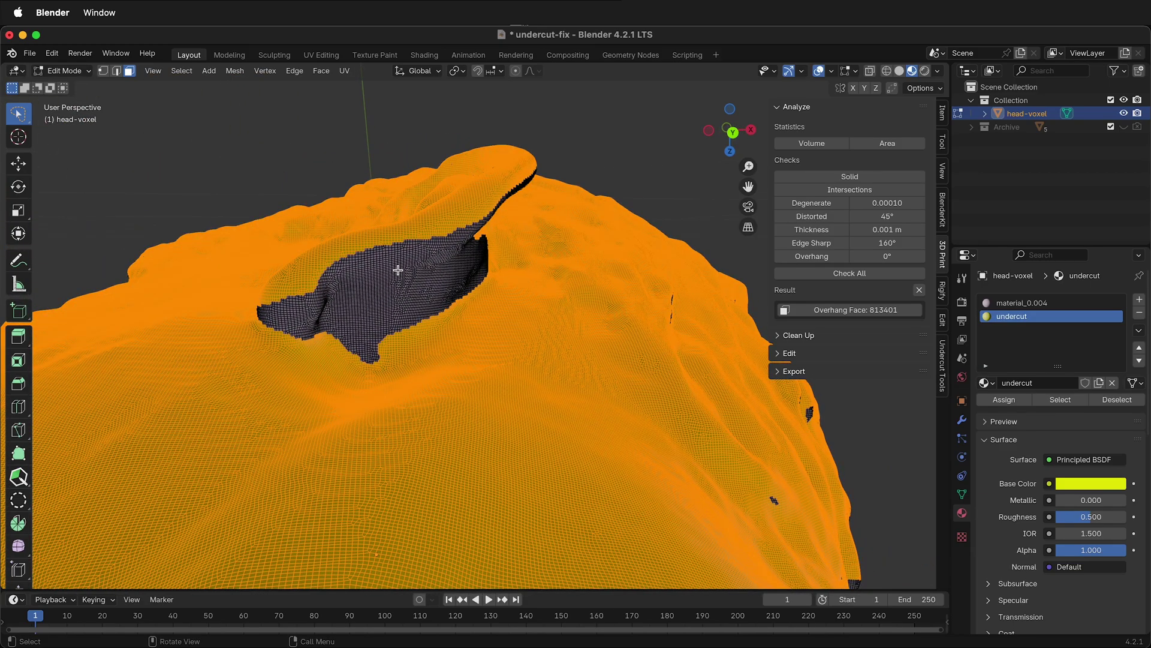
key("ctrl+Tab")
mouse_move(514, 251)
middle_mouse_down()
mouse_move(506, 347)
mouse_move(290, 148)
mouse_move(462, 327)
middle_mouse_up()
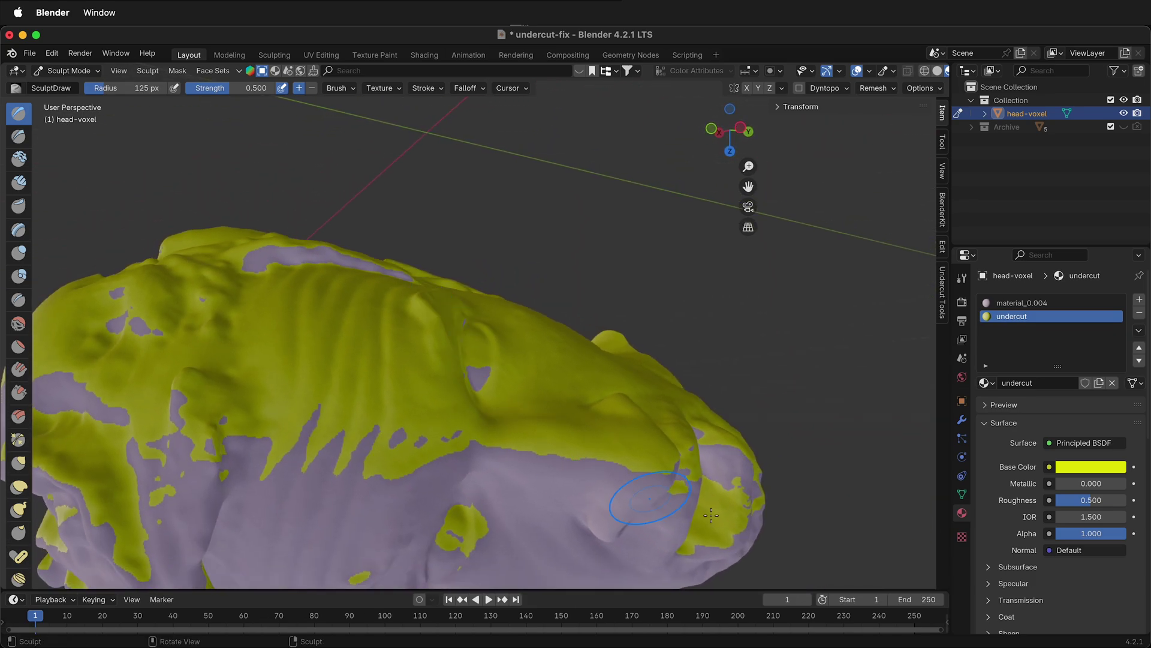